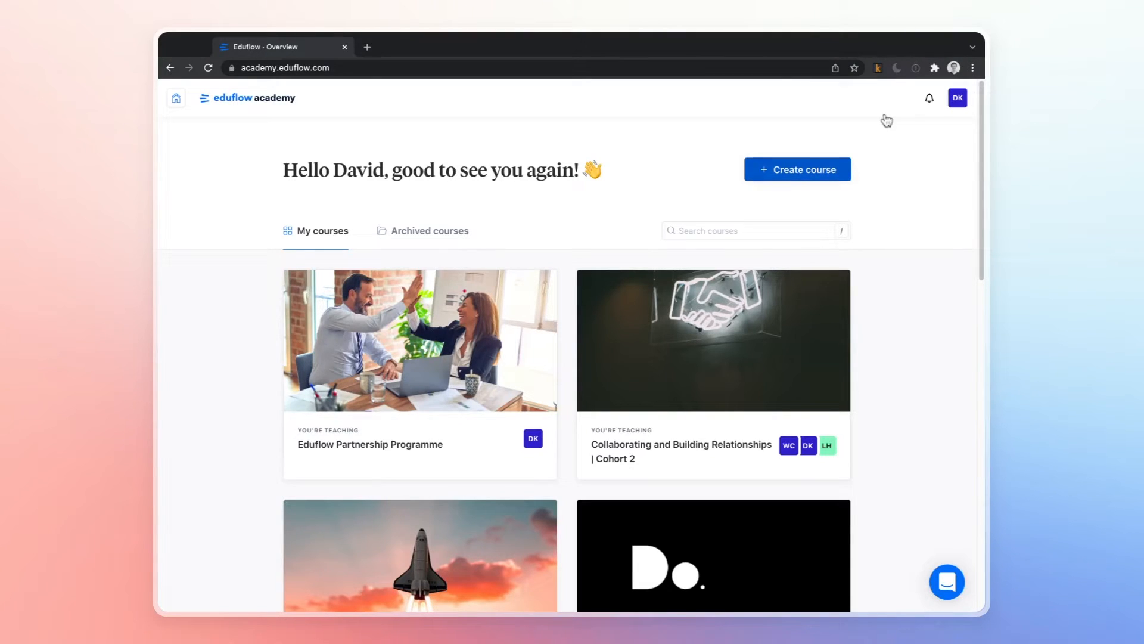
Create an empty course titled "Digital Learning".
{"action": "left_click", "coordinate": [801, 169]}
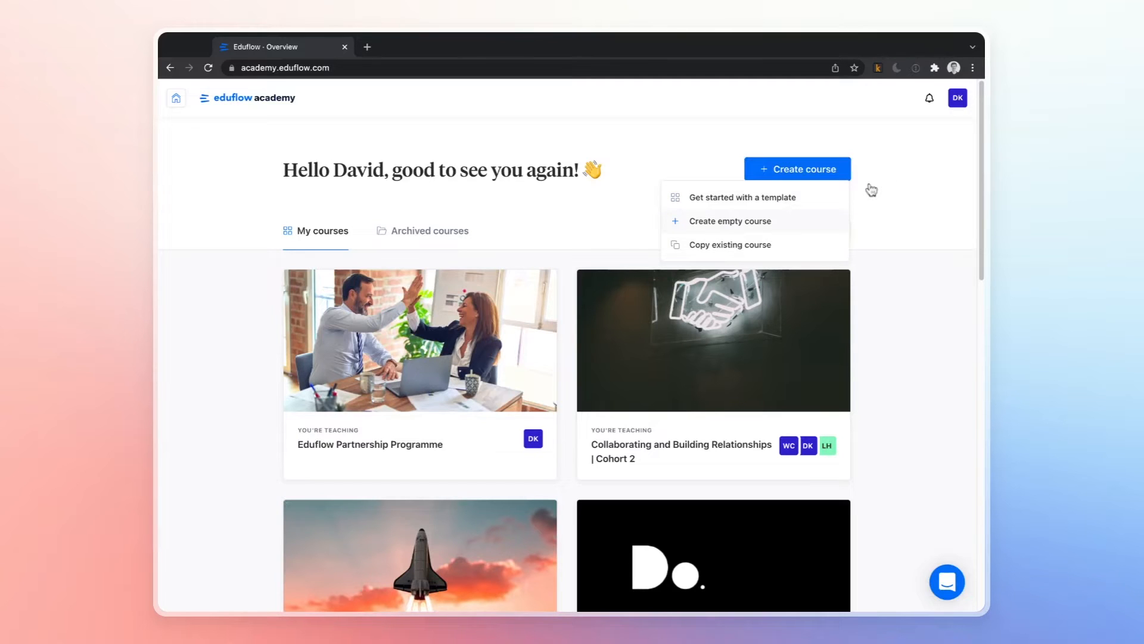
{"action": "key", "text": "Return"}
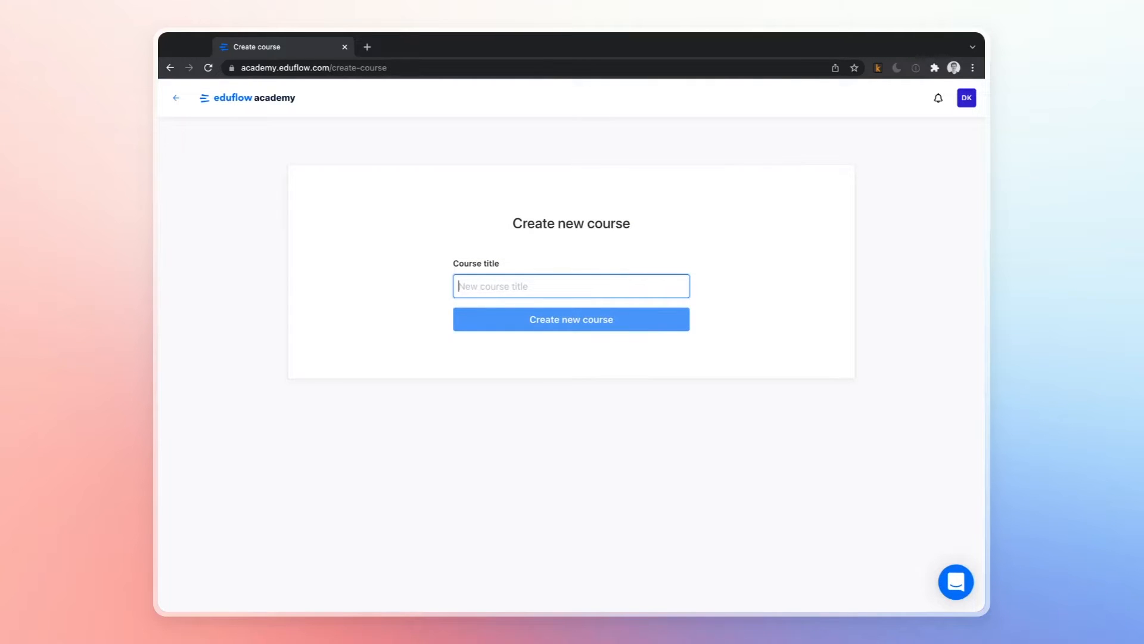
{"action": "type", "text": "Digital "}
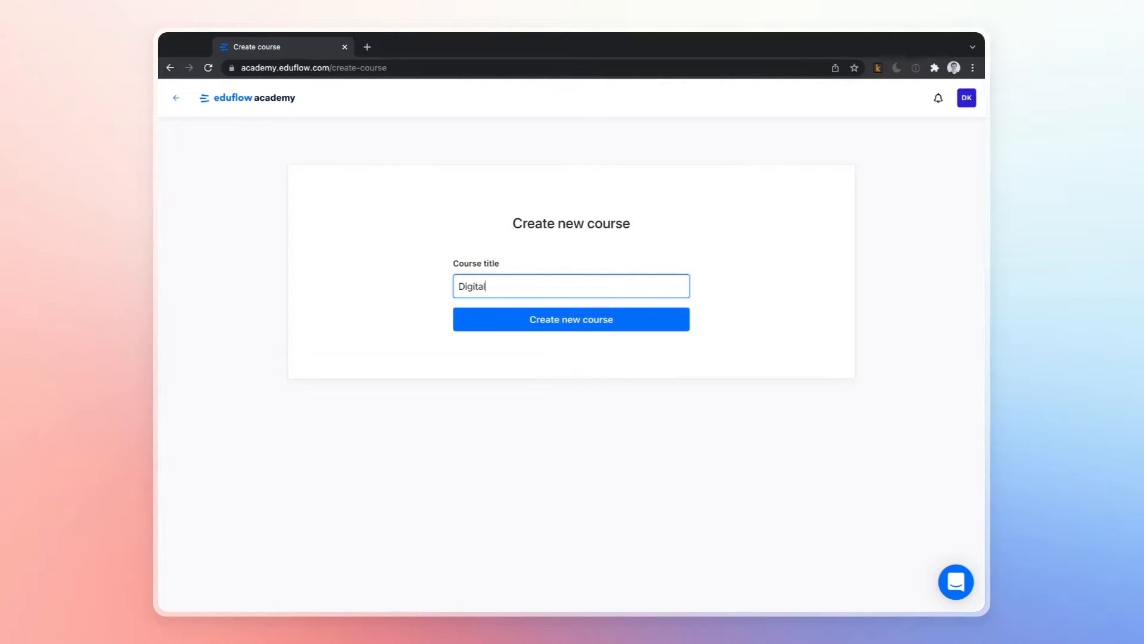
{"action": "type", "text": "Learning"}
{"action": "key", "text": "BackSpace"}
{"action": "key", "text": "BackSpace"}
{"action": "key", "text": "BackSpace"}
{"action": "type", "text": "ning"}
{"action": "key", "text": "Return"}
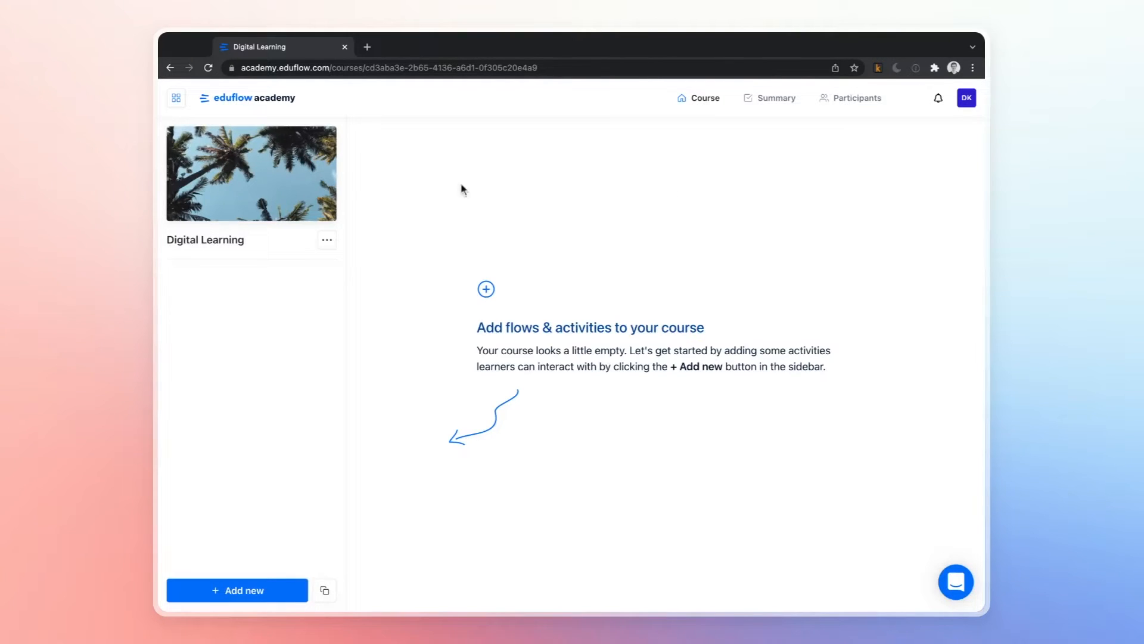
Replace the course cover with the red-lit laptop keyboard photo from an Unsplash search for "computer".
{"action": "left_click", "coordinate": [227, 178]}
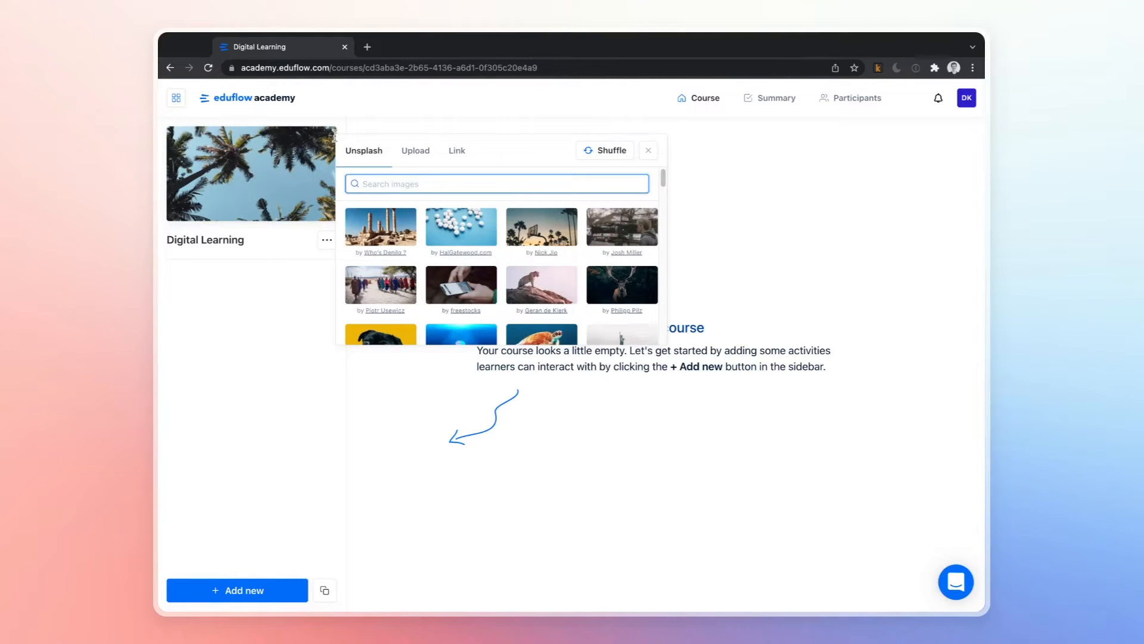
{"action": "type", "text": "computer"}
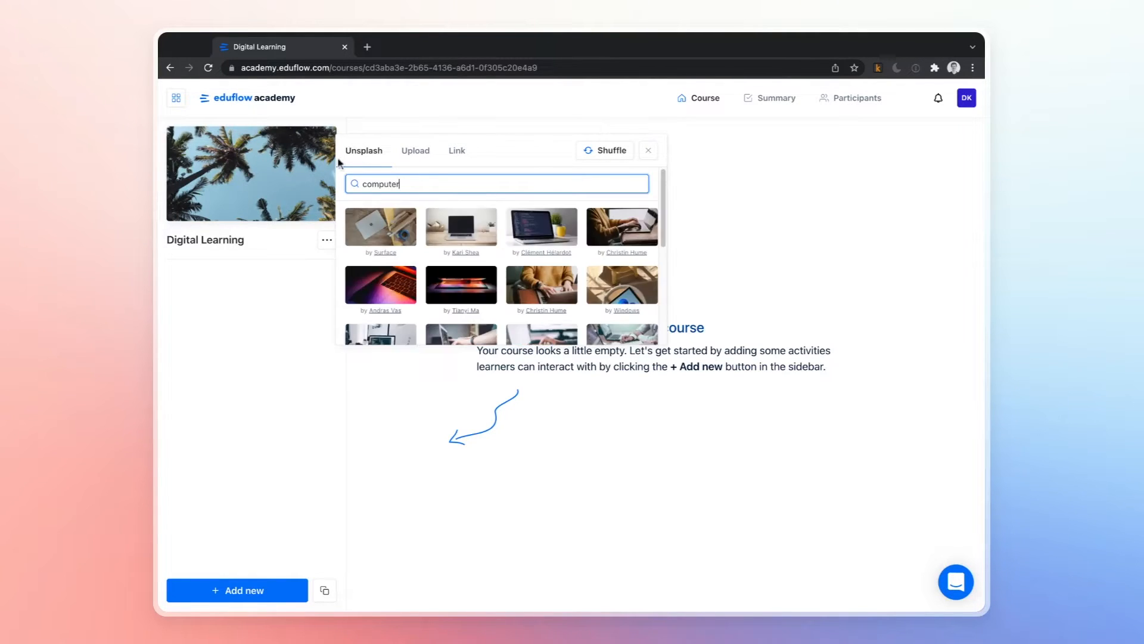
{"action": "left_click", "coordinate": [361, 282]}
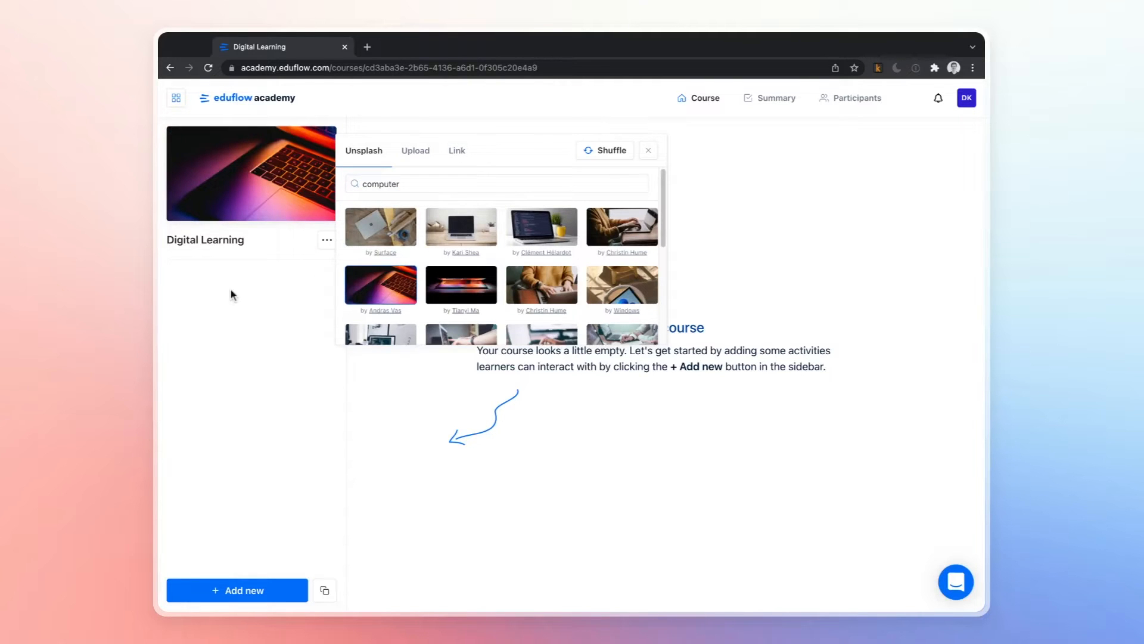
{"action": "left_click", "coordinate": [202, 297]}
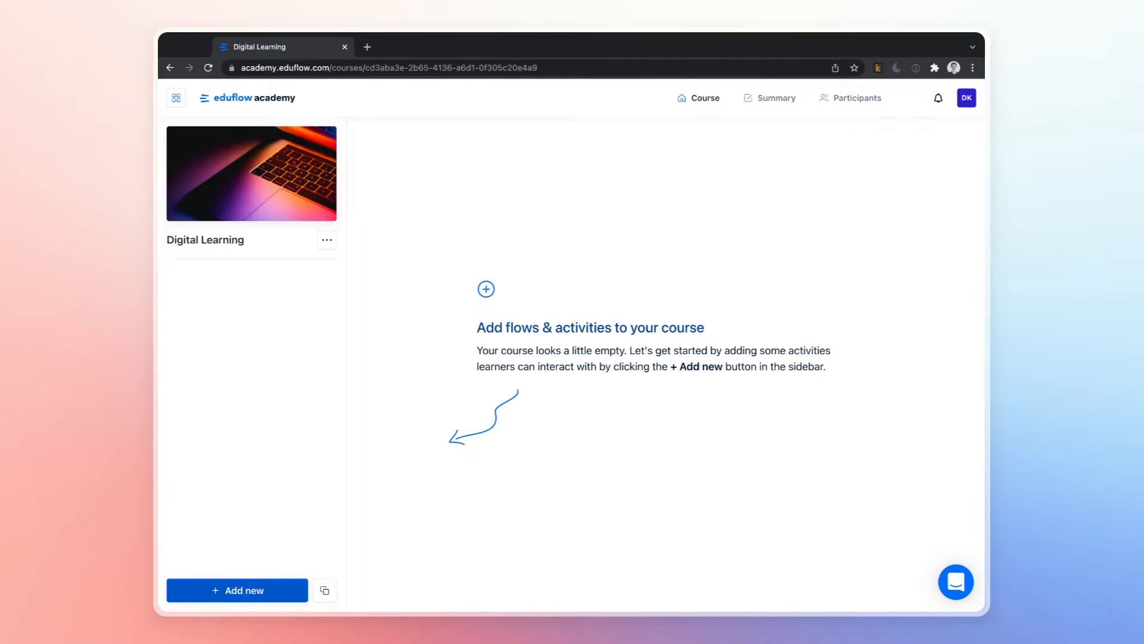
Examine the activity types that can be added to the course, including the advanced ones, and the available flows, embeds and integrations.
{"action": "left_click", "coordinate": [237, 590]}
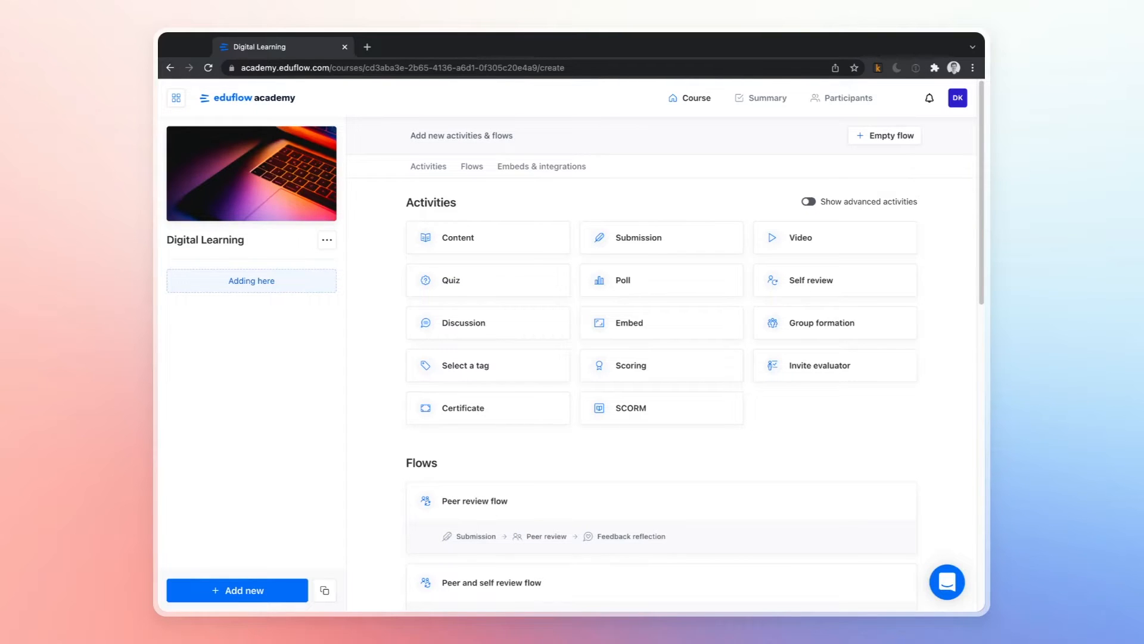
{"action": "mouse_move", "coordinate": [454, 210]}
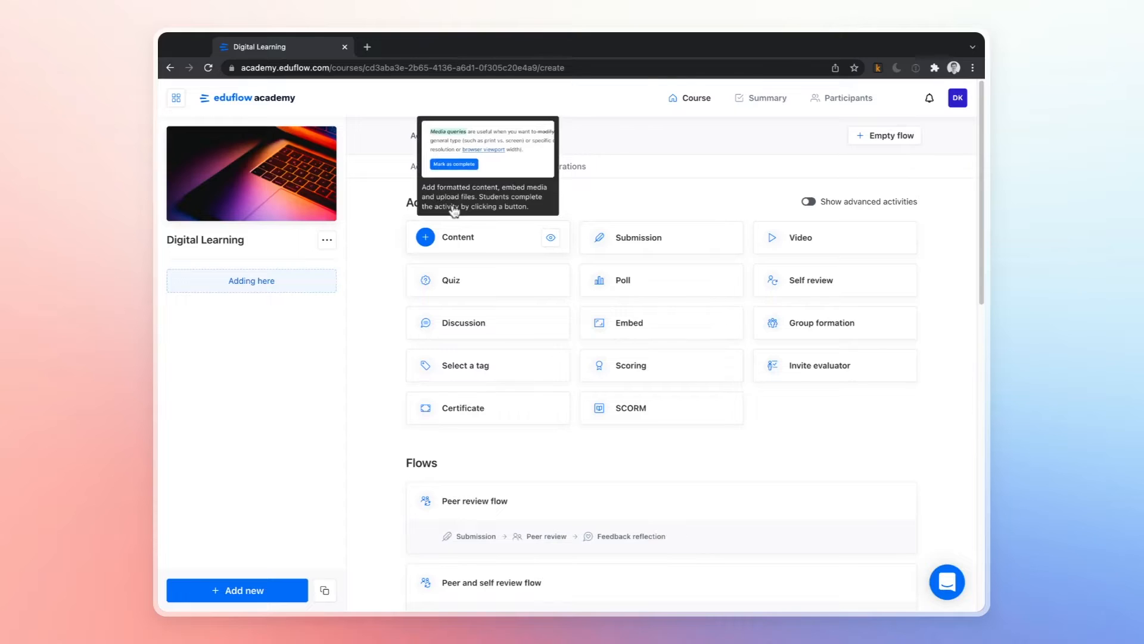
{"action": "mouse_move", "coordinate": [900, 207]}
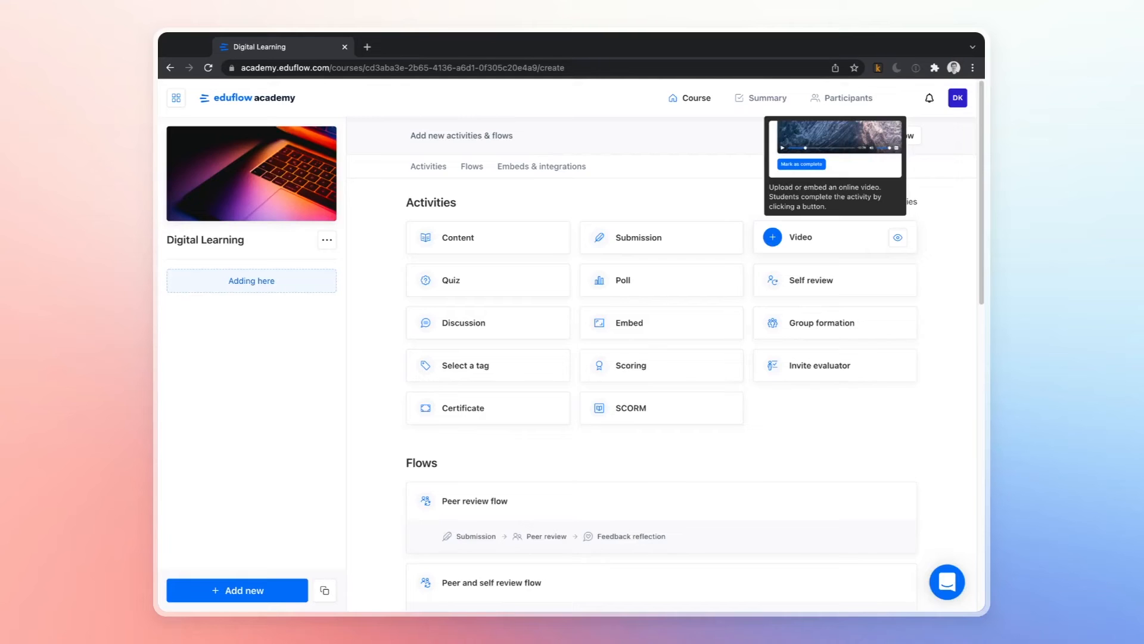
{"action": "mouse_move", "coordinate": [676, 219]}
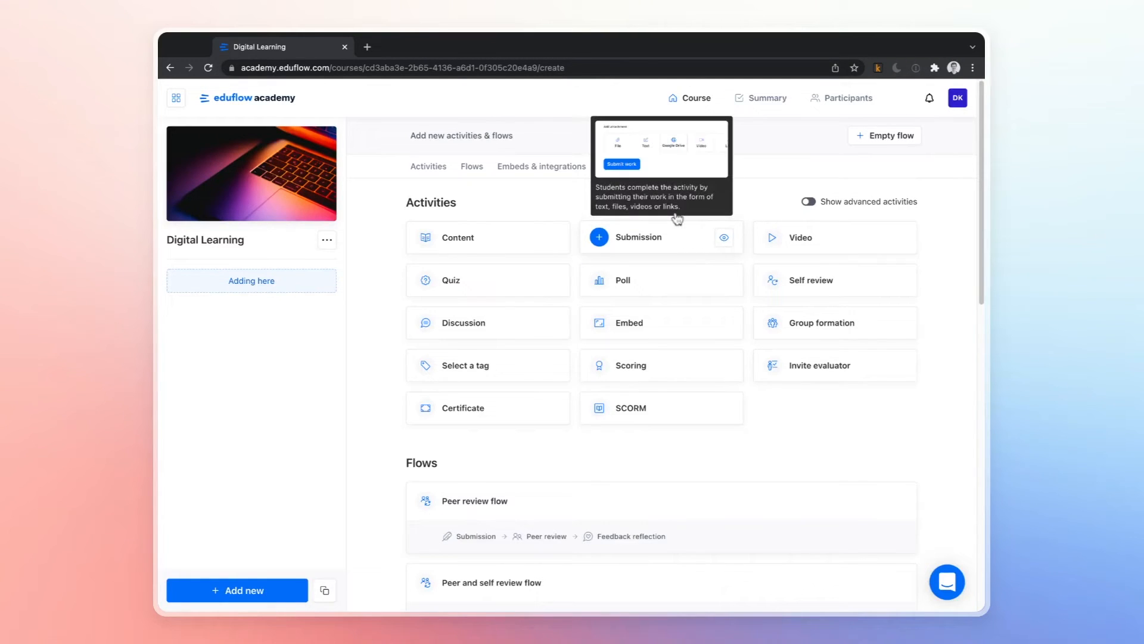
{"action": "mouse_move", "coordinate": [460, 262]}
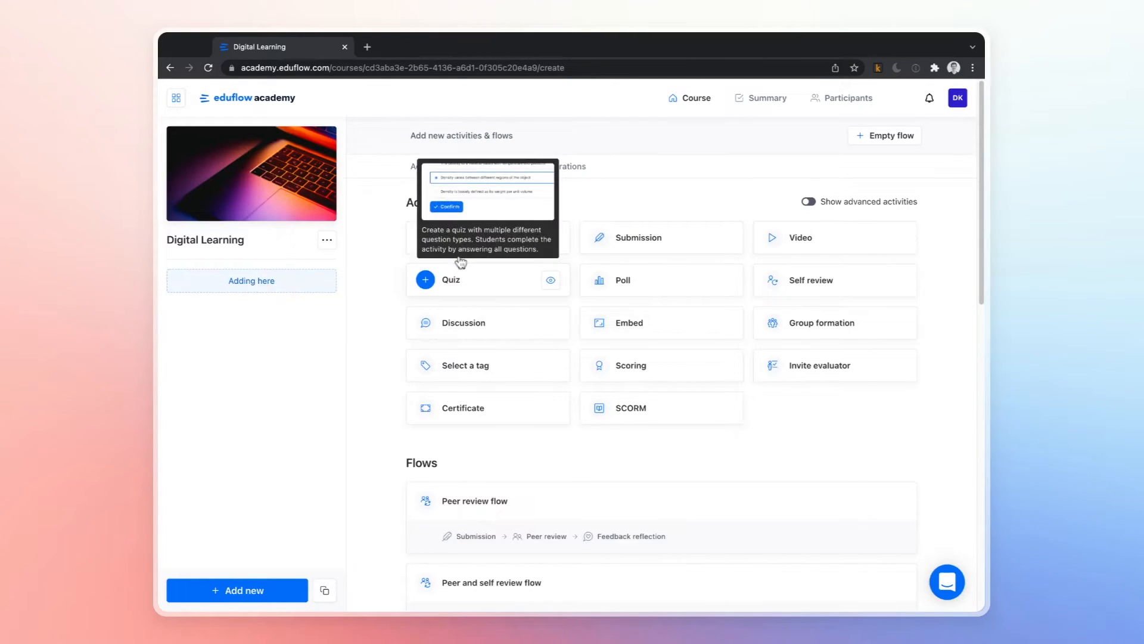
{"action": "mouse_move", "coordinate": [872, 263]}
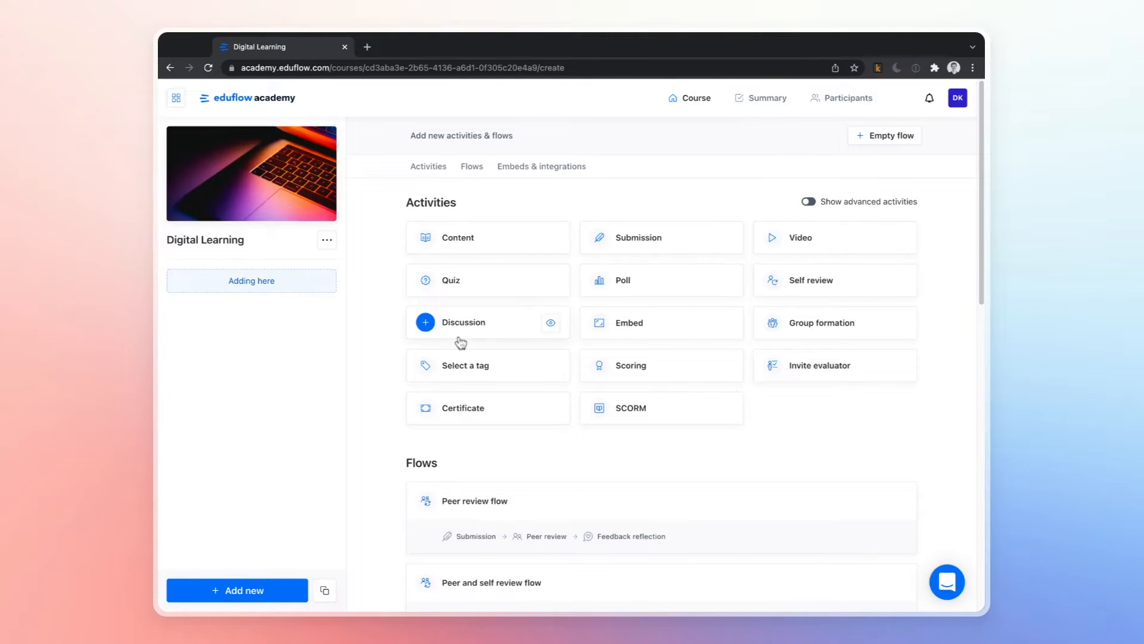
{"action": "mouse_move", "coordinate": [460, 341]}
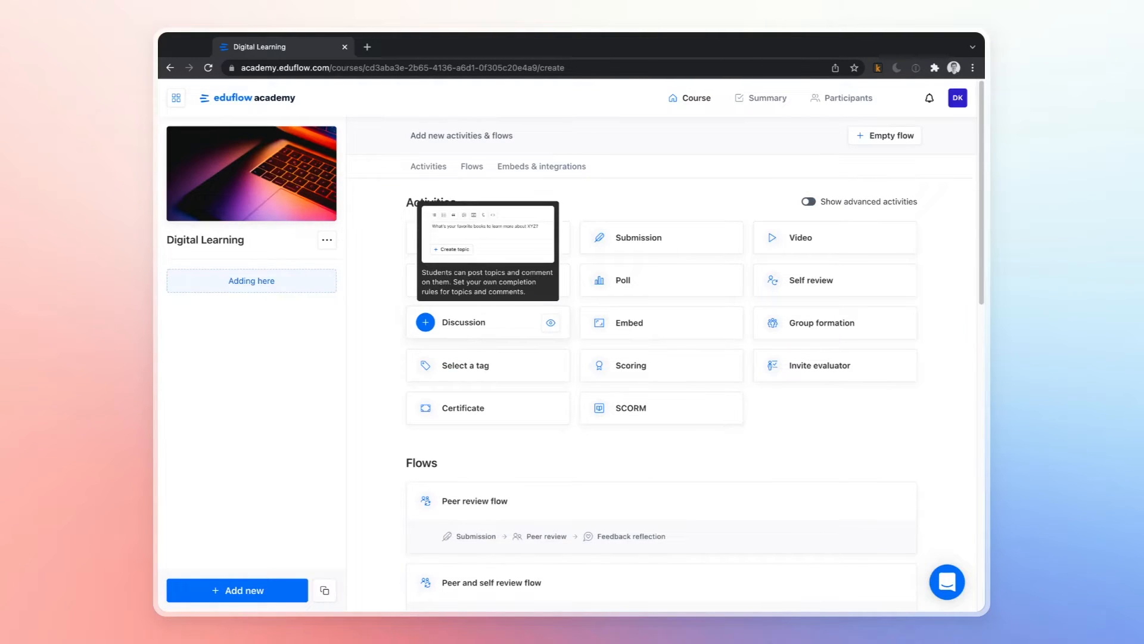
{"action": "left_click", "coordinate": [869, 202]}
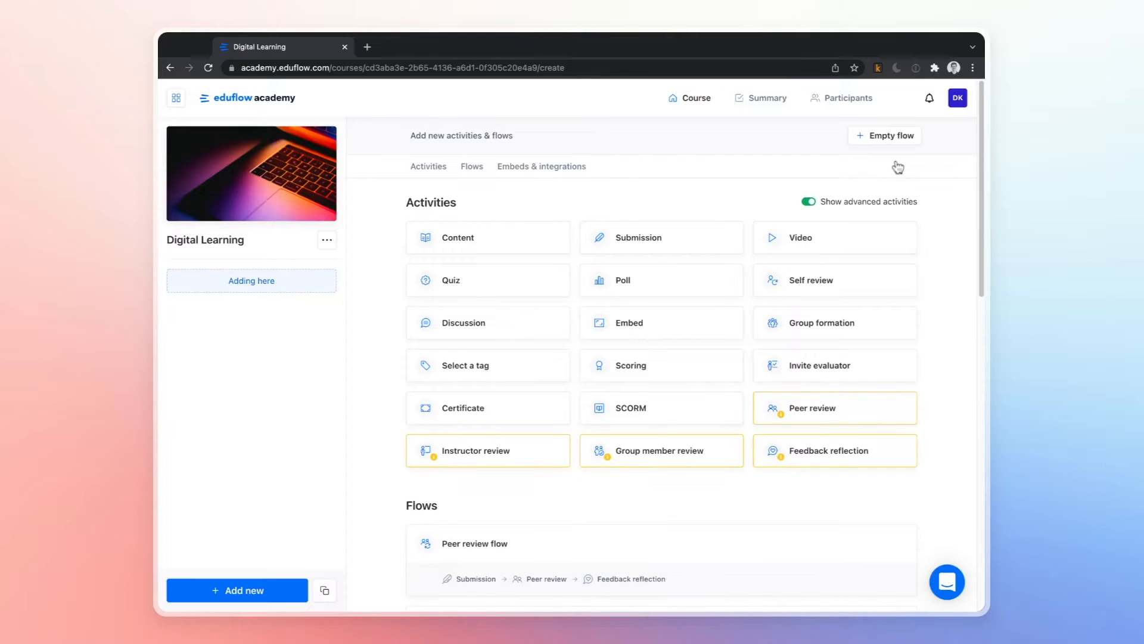
{"action": "mouse_move", "coordinate": [928, 432]}
{"action": "mouse_move", "coordinate": [679, 325]}
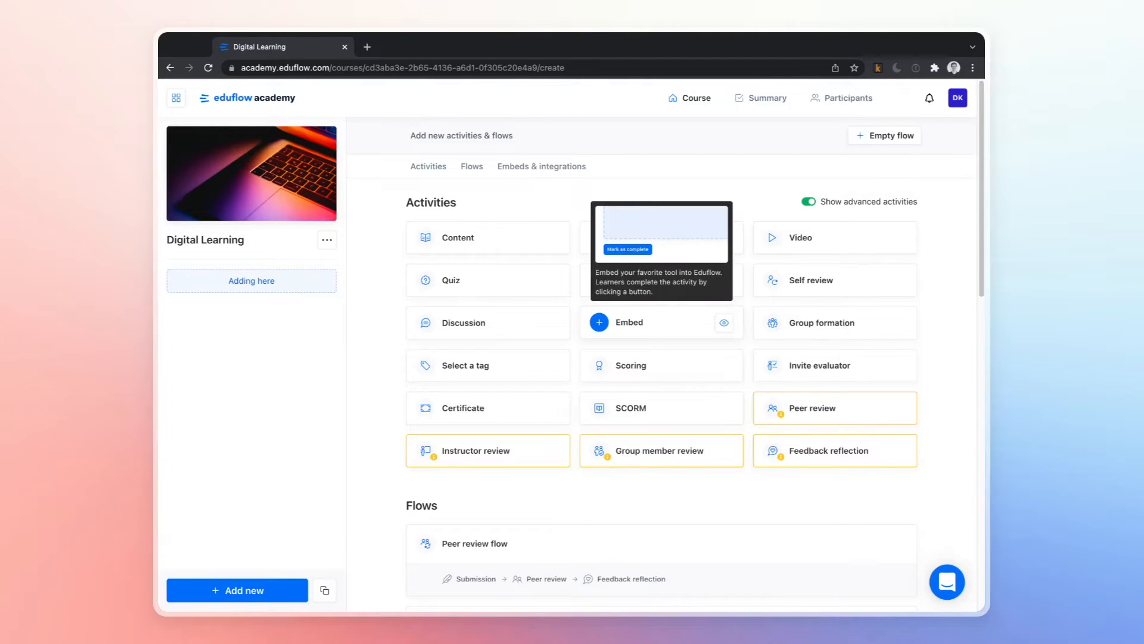
{"action": "scroll", "coordinate": [679, 325], "scroll_direction": "down", "scroll_amount": 6}
{"action": "scroll", "coordinate": [596, 325], "scroll_direction": "down", "scroll_amount": 6}
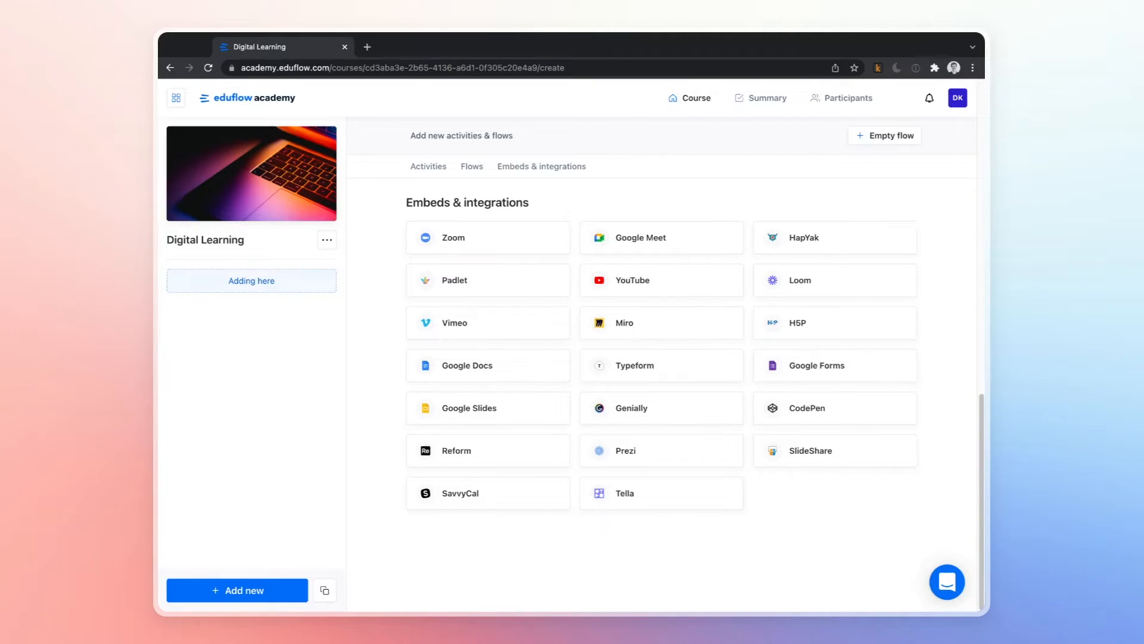
{"action": "scroll", "coordinate": [662, 363], "scroll_direction": "up", "scroll_amount": 13}
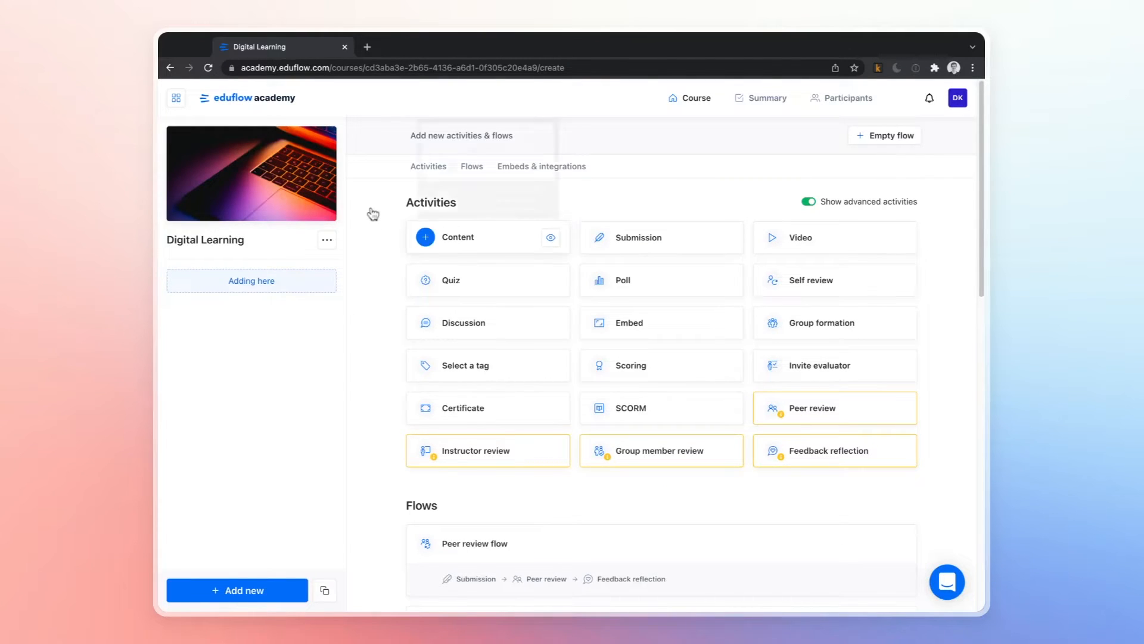
Add a content activity to the course and title it "Welcome to the course".
{"action": "left_click", "coordinate": [426, 237]}
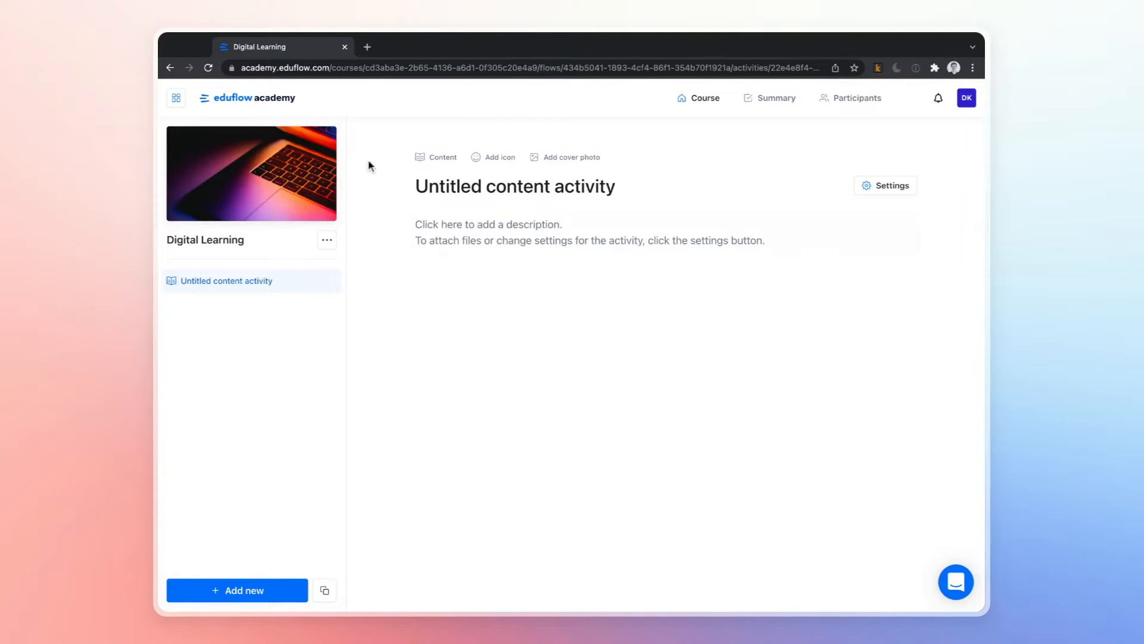
{"action": "left_click", "coordinate": [439, 186]}
{"action": "key", "text": "super+a"}
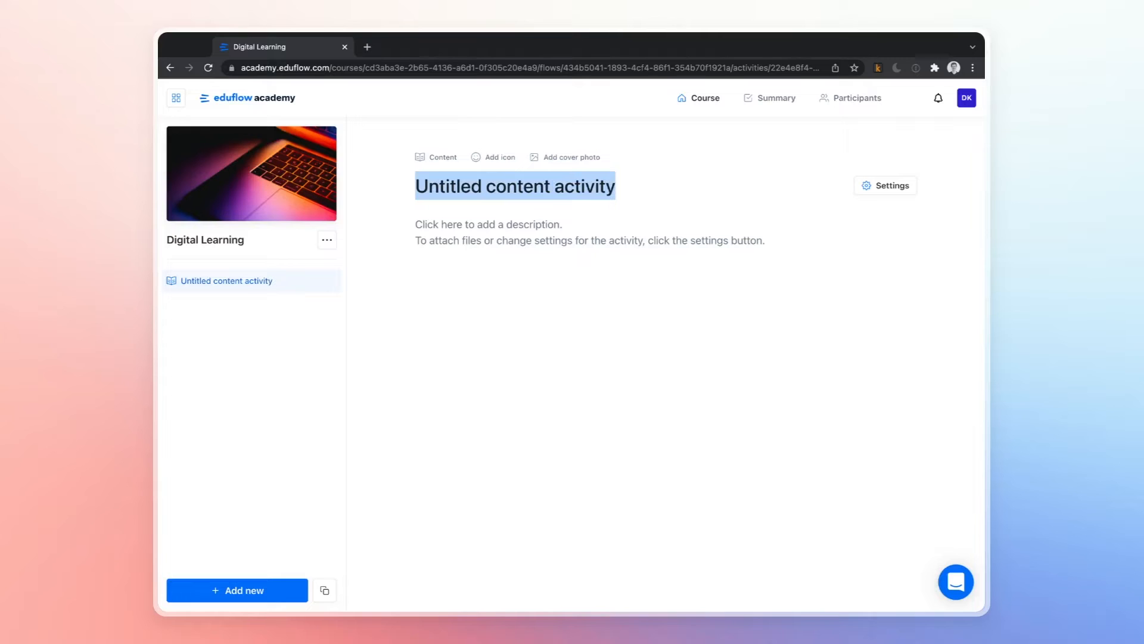
{"action": "type", "text": "Wel"}
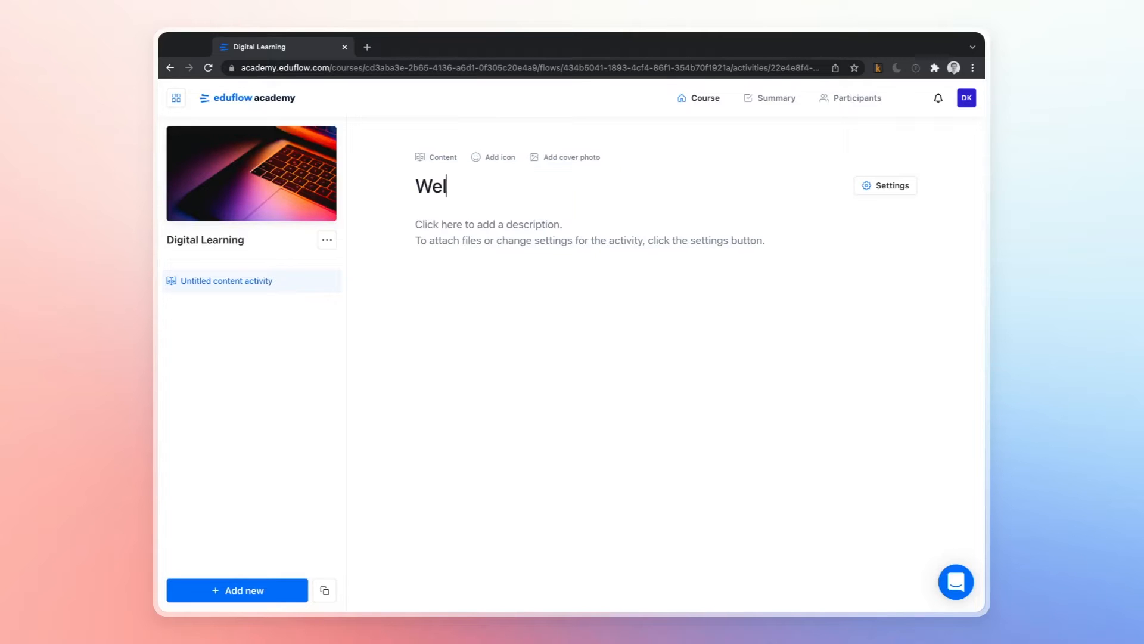
{"action": "type", "text": "come to the course"}
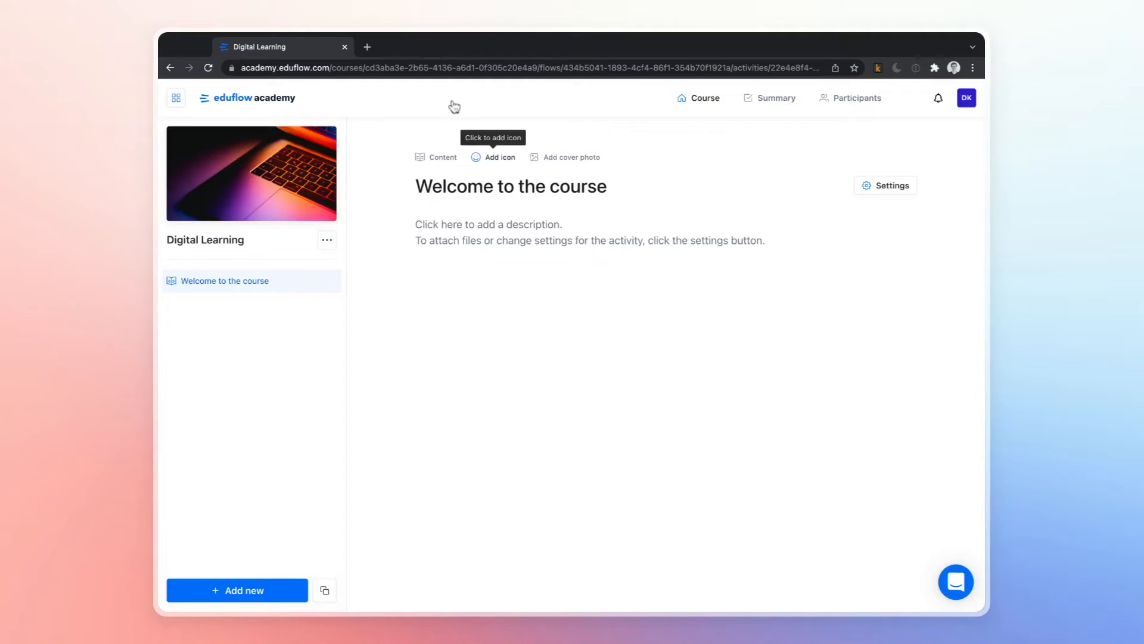
Give the "Welcome to the course" activity a waving hand emoji icon.
{"action": "left_click", "coordinate": [493, 157]}
{"action": "left_click", "coordinate": [429, 185]}
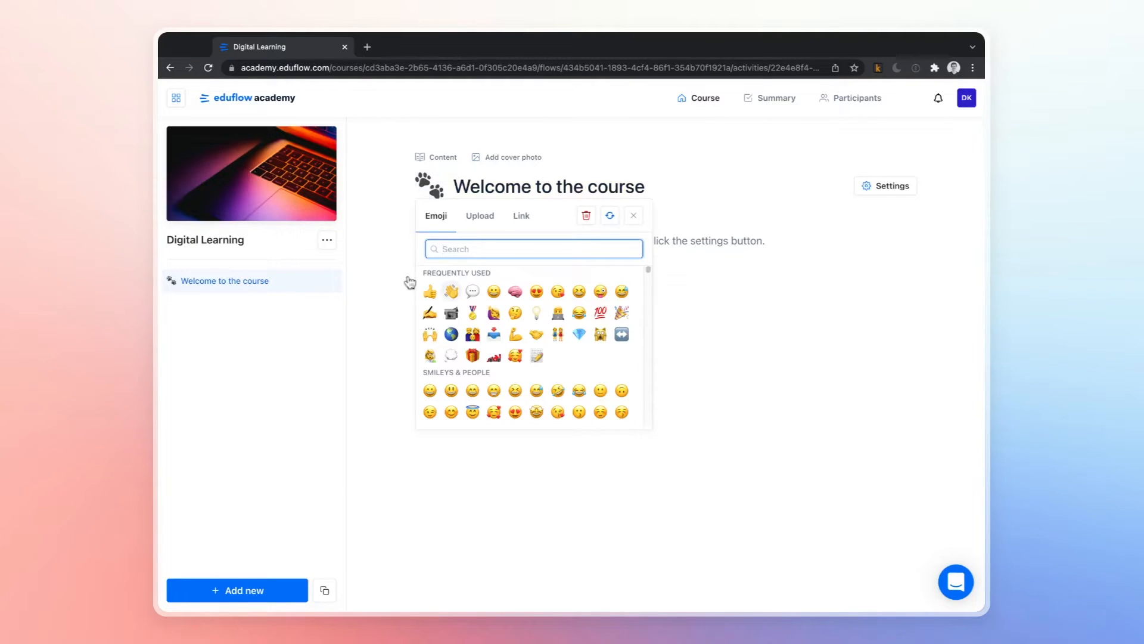
{"action": "left_click", "coordinate": [451, 291]}
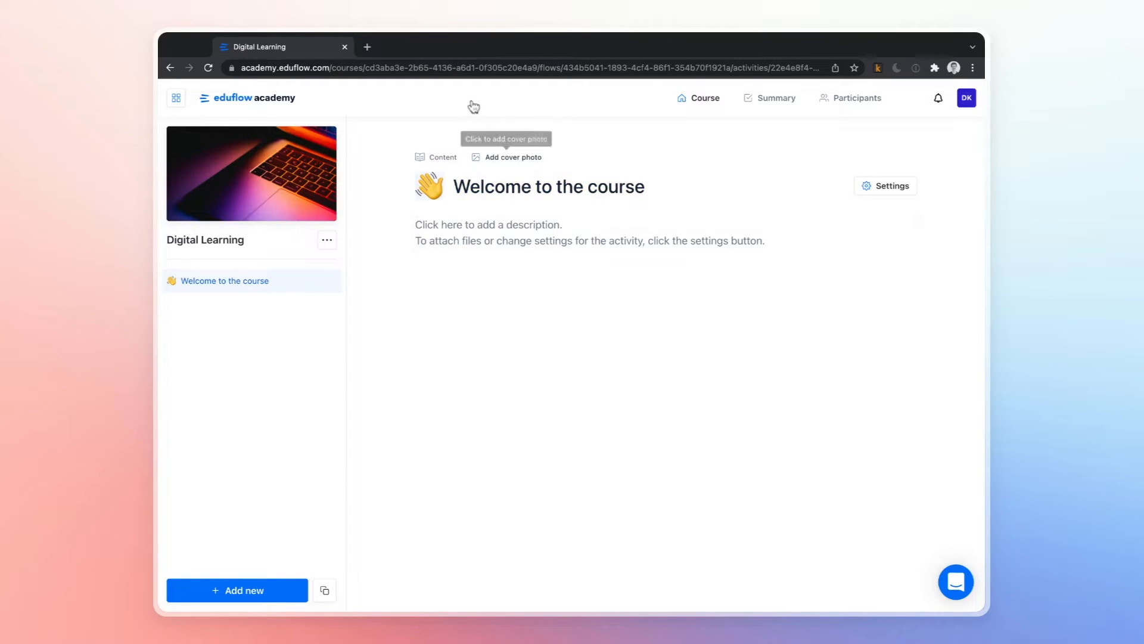
Add a cover photo to the welcome activity, using the neon "hello" sign from an Unsplash search for "welcome".
{"action": "left_click", "coordinate": [507, 156]}
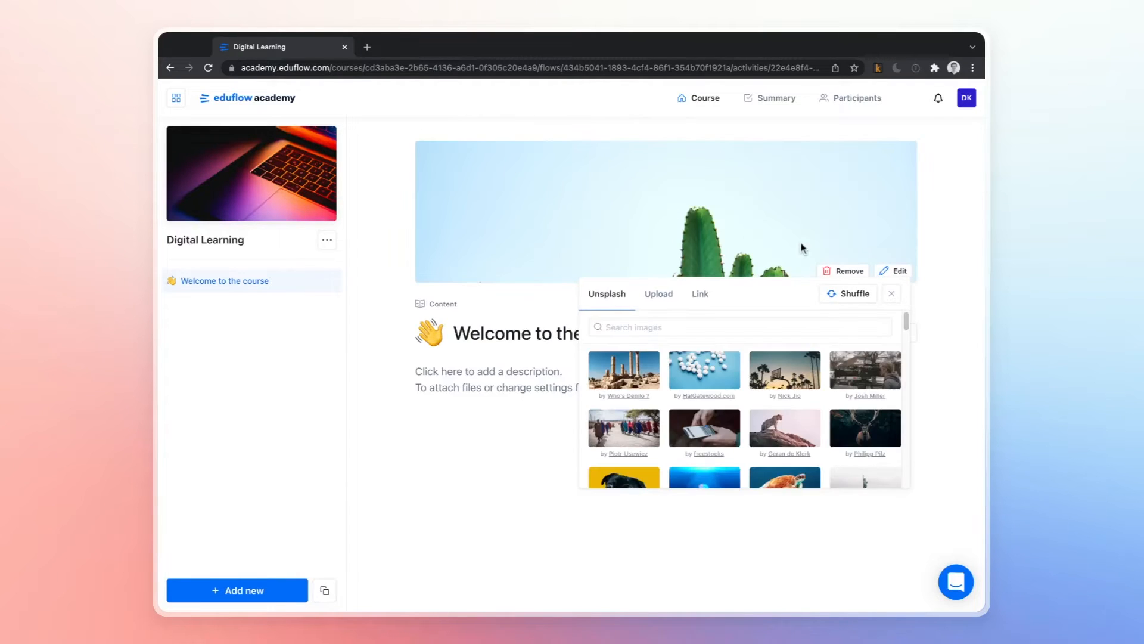
{"action": "left_click", "coordinate": [742, 322]}
{"action": "type", "text": "wel"}
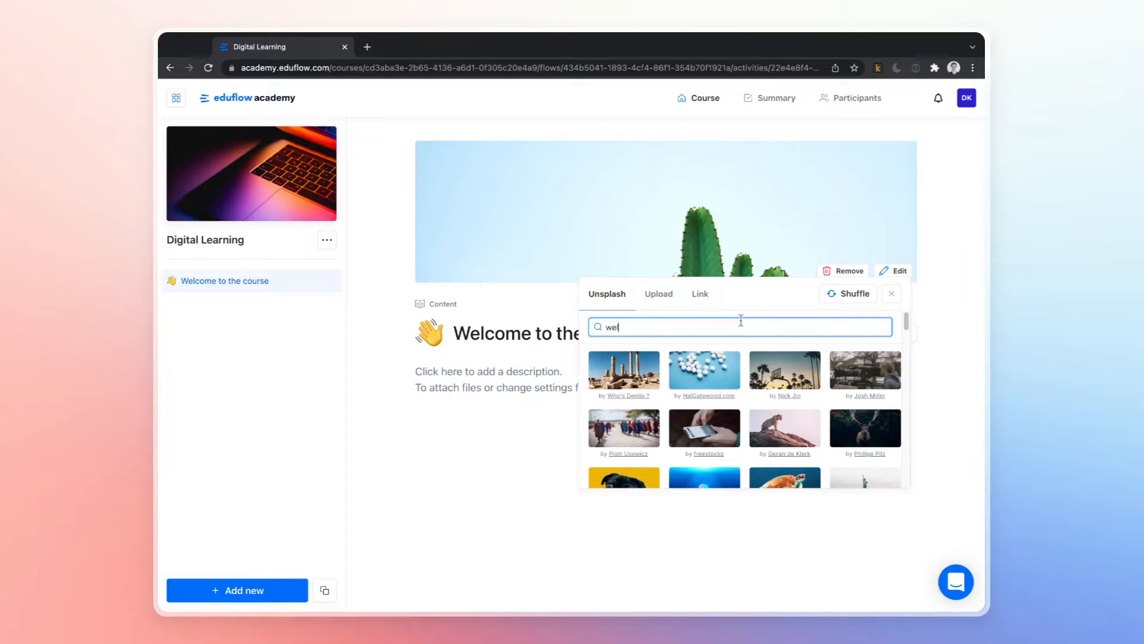
{"action": "type", "text": "come"}
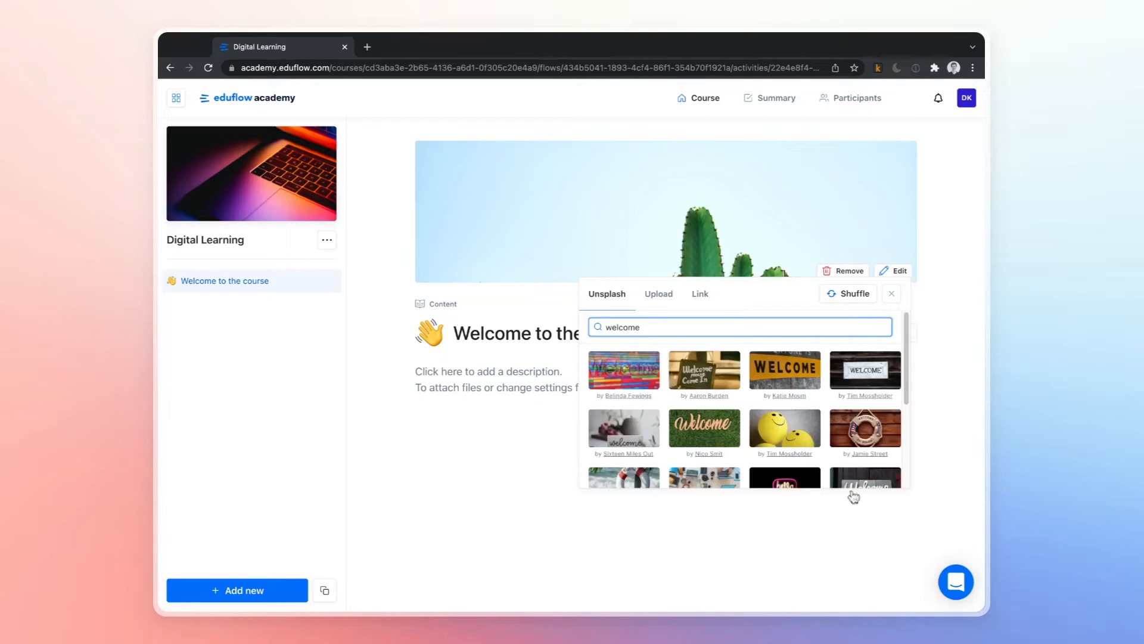
{"action": "left_click", "coordinate": [785, 478]}
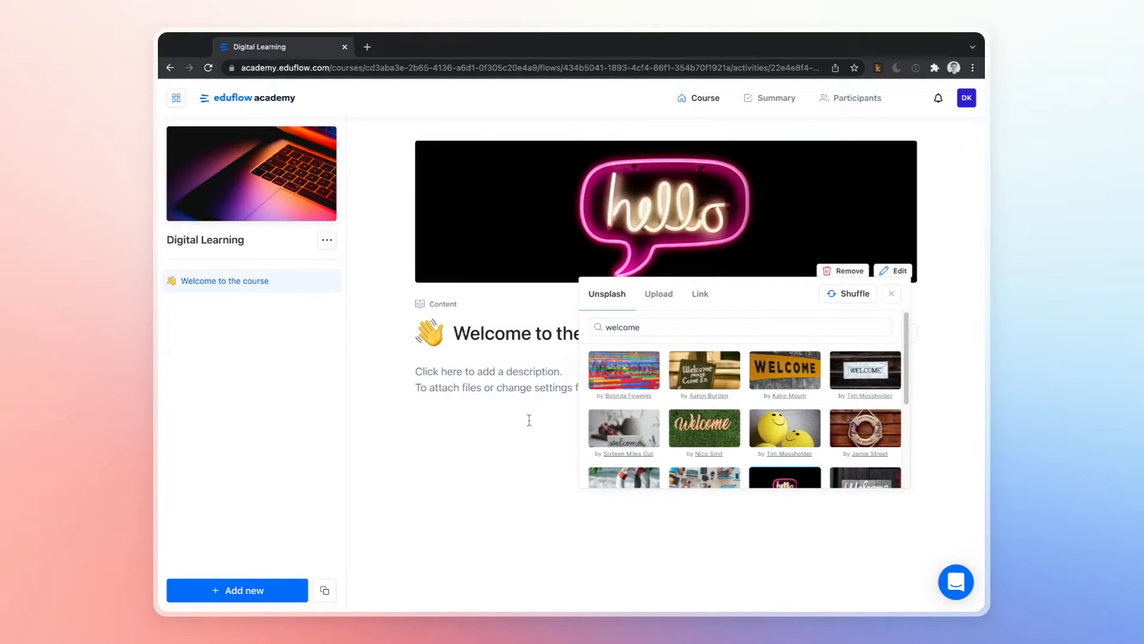
{"action": "left_click", "coordinate": [529, 420]}
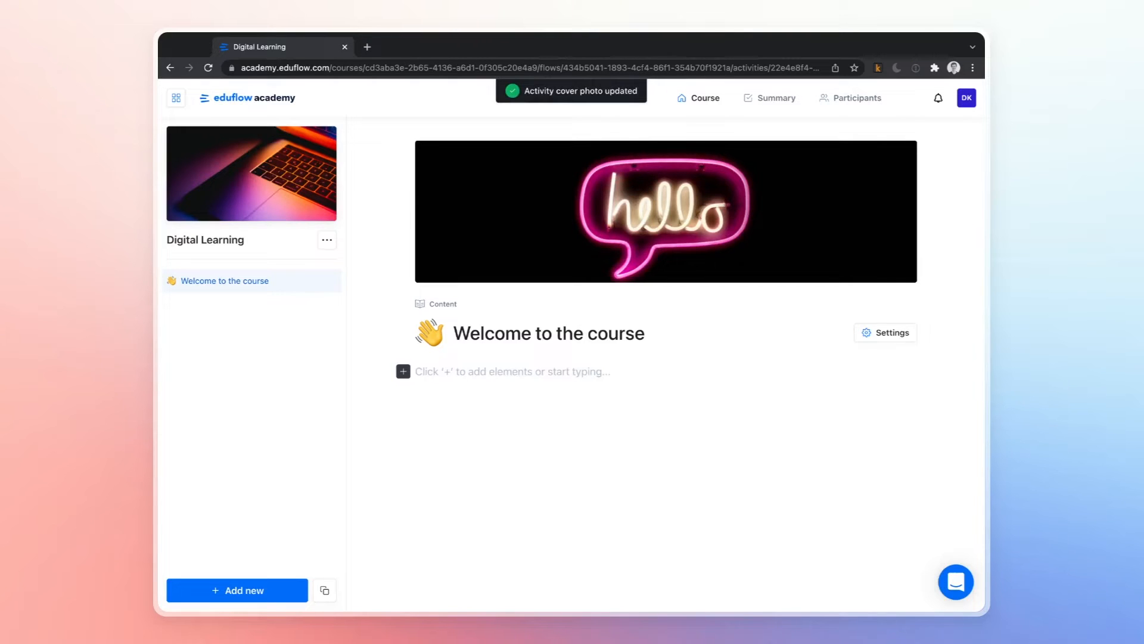
Write the welcome activity's description: "In this course you will learn everything you need to know!".
{"action": "type", "text": "In this course you wi"}
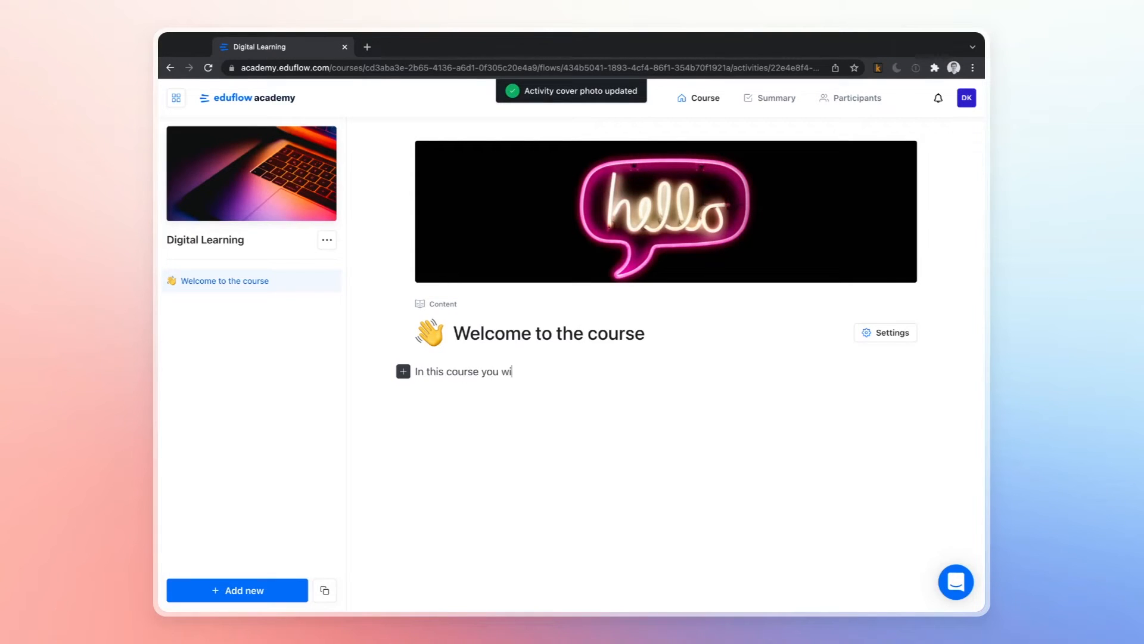
{"action": "type", "text": "ll learnieverything you need to "}
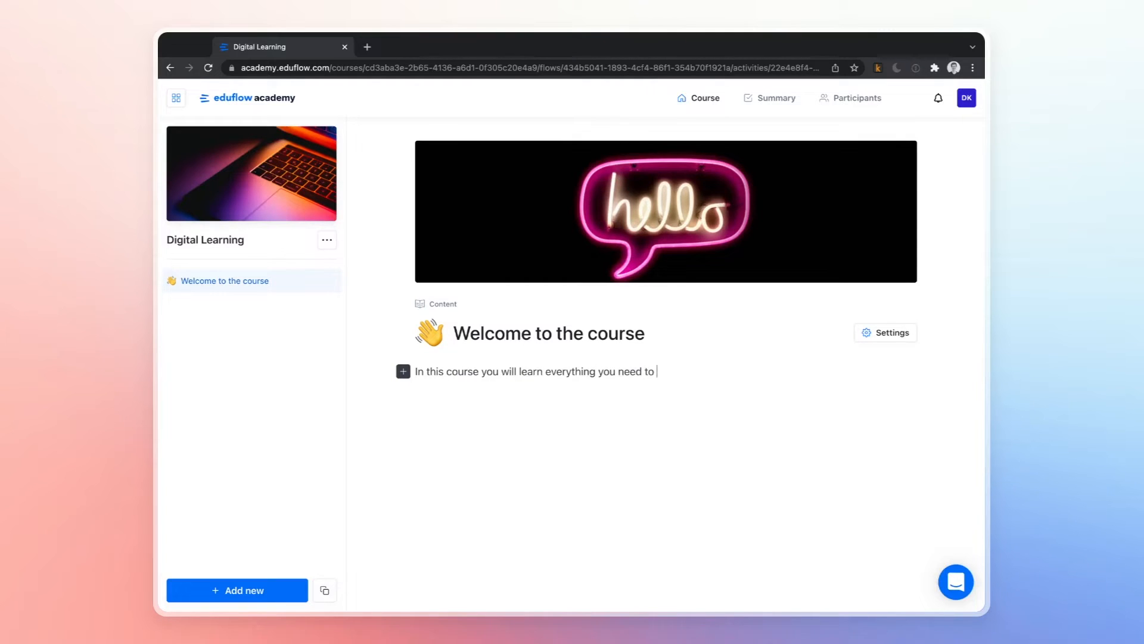
{"action": "type", "text": "know!"}
Add a discussion activity to the course below "Welcome to the course".
{"action": "left_click", "coordinate": [237, 590]}
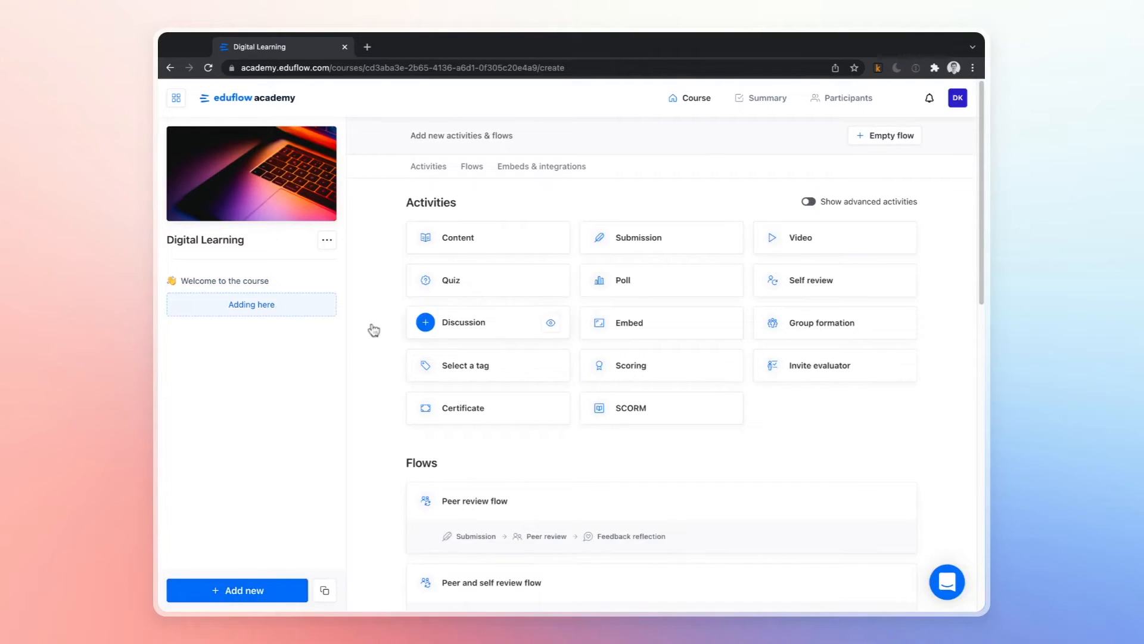
{"action": "mouse_move", "coordinate": [373, 327]}
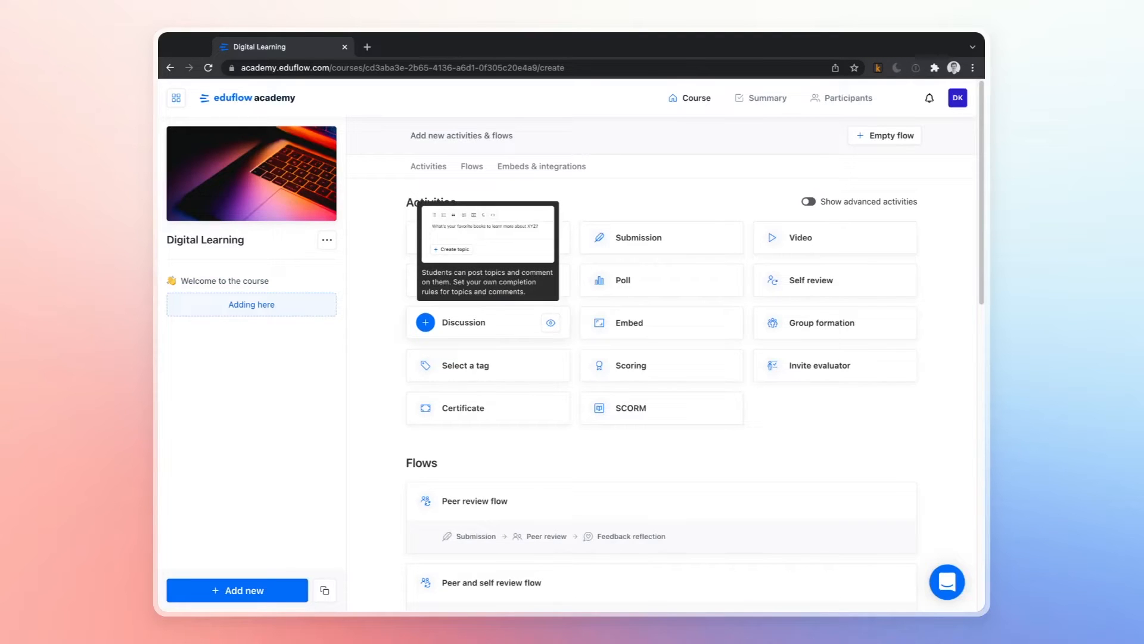
{"action": "left_click", "coordinate": [426, 322]}
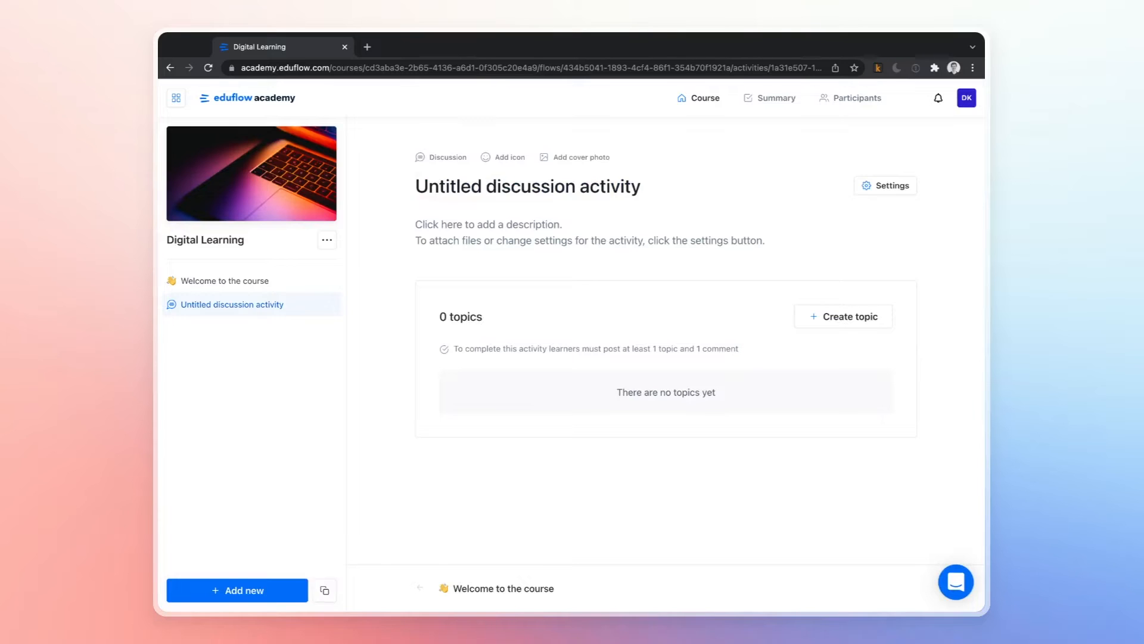
Title the discussion activity "Introduce yourself" and give it a raising hands emoji icon.
{"action": "key", "text": "ctrl+a"}
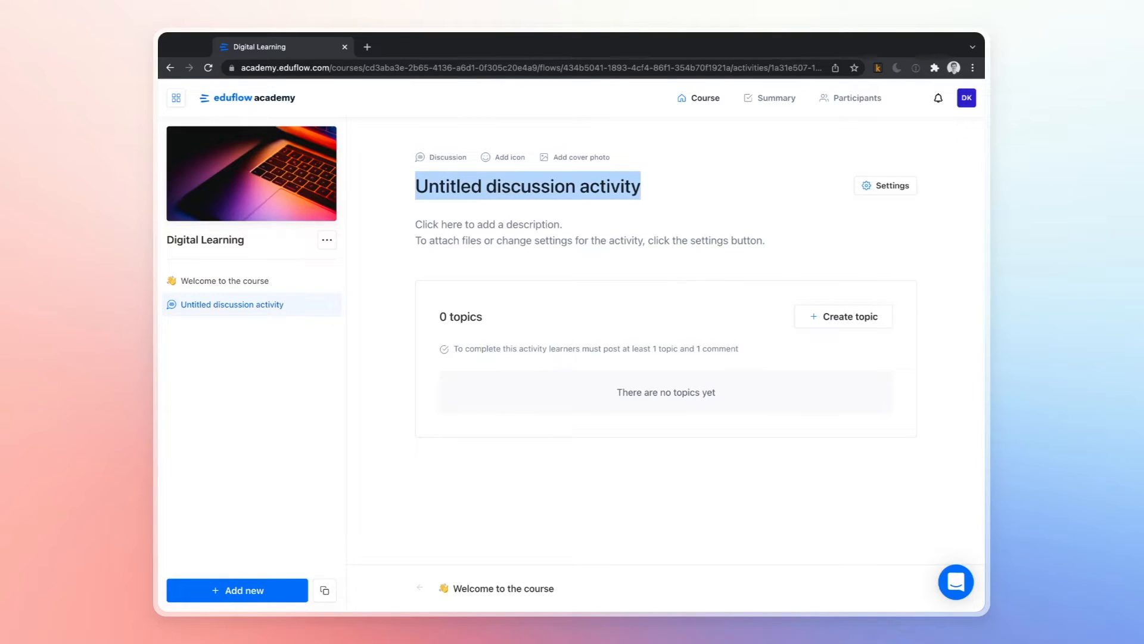
{"action": "type", "text": "Int"}
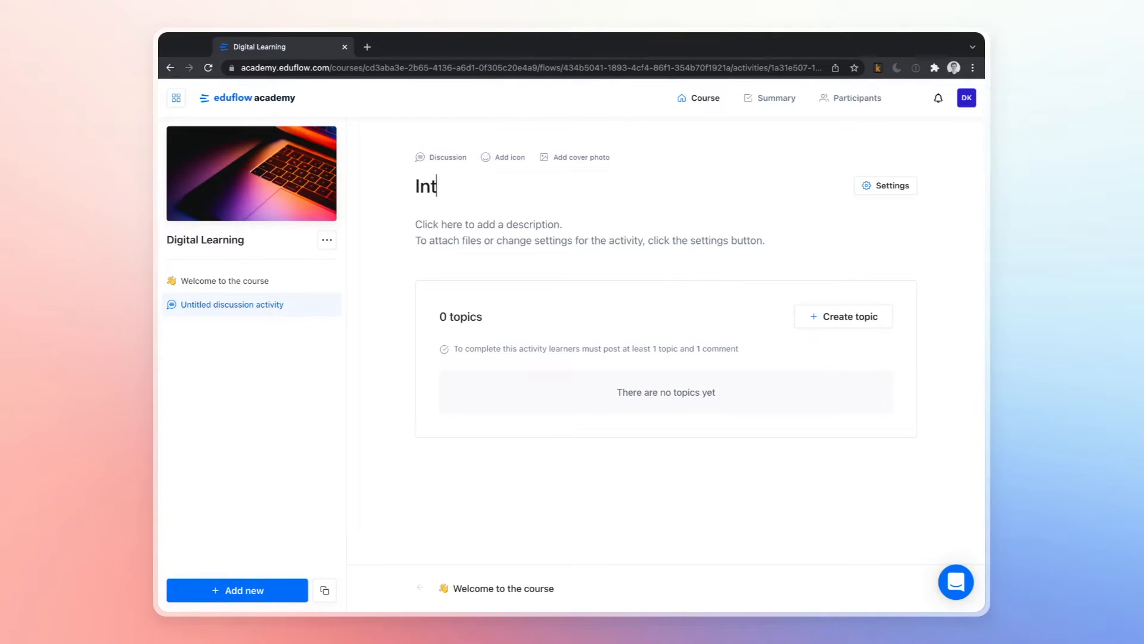
{"action": "type", "text": "roduce yourself"}
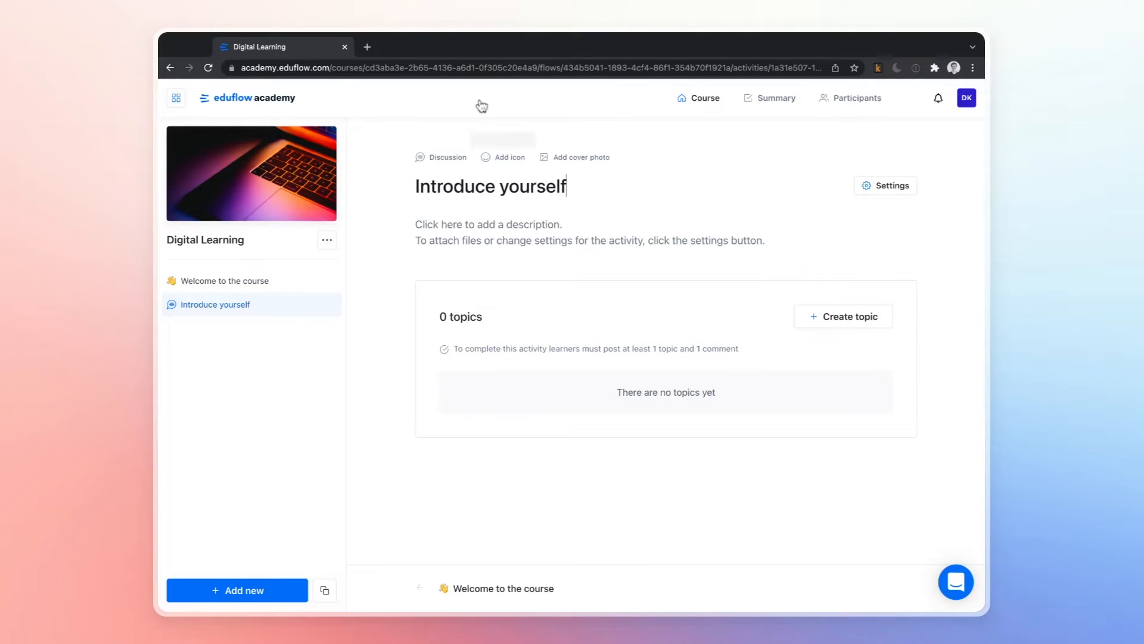
{"action": "left_click", "coordinate": [504, 157]}
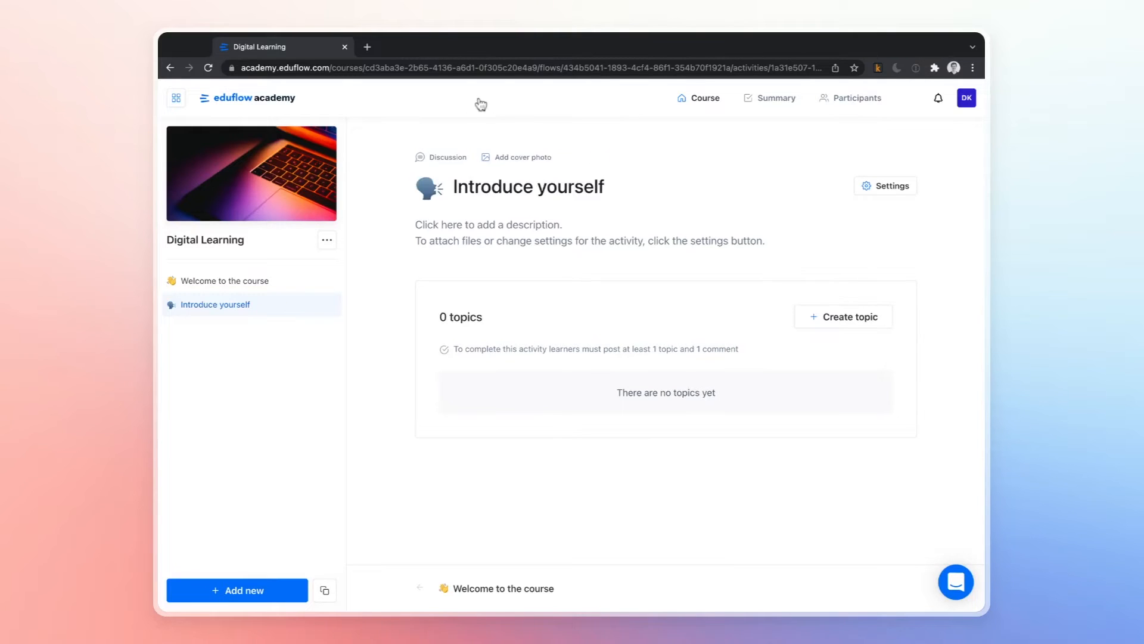
{"action": "left_click", "coordinate": [430, 186]}
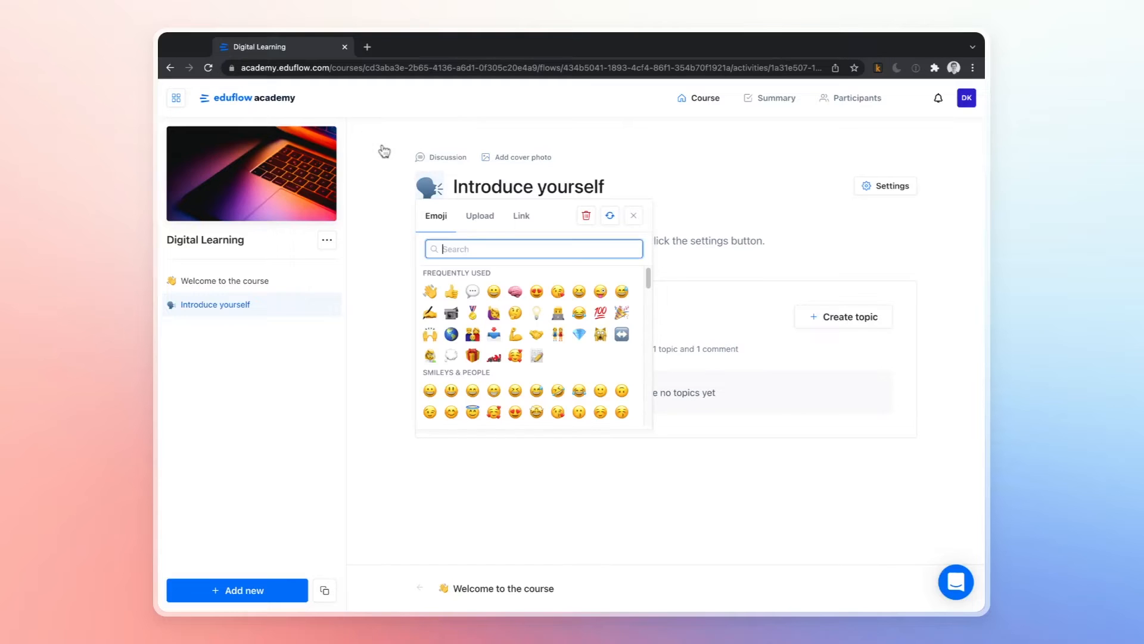
{"action": "left_click", "coordinate": [430, 334]}
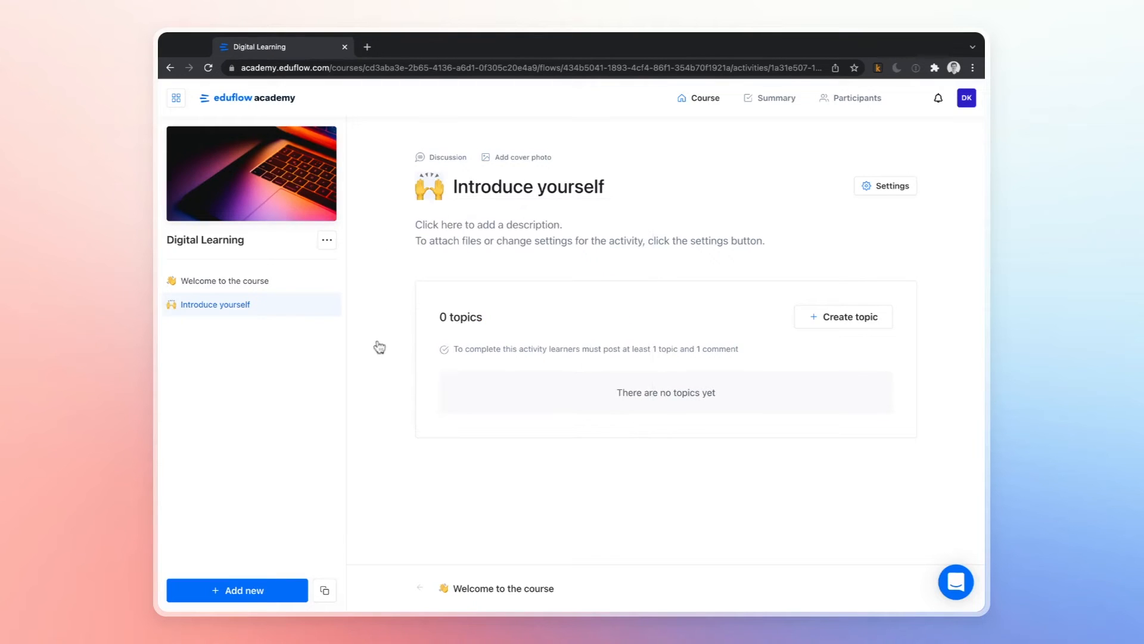
Write the discussion description asking for a short introduction, with bullets for name, where you live, hobbies or interests and optional photo, plus a closing invitation to comment.
{"action": "left_click", "coordinate": [441, 221]}
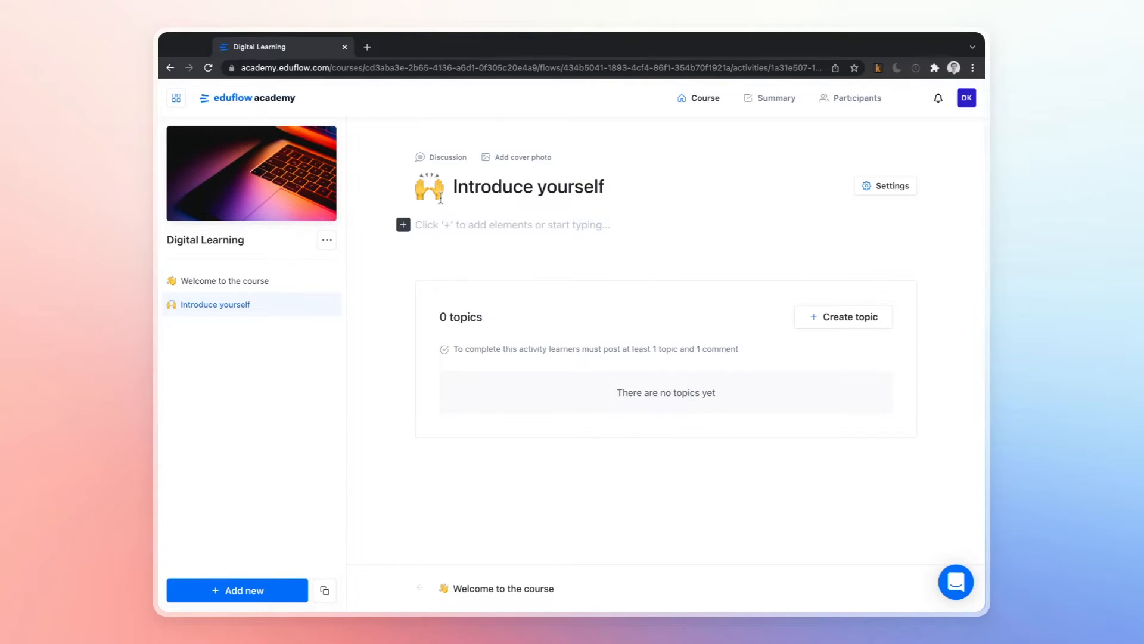
{"action": "key", "text": "super+Tab"}
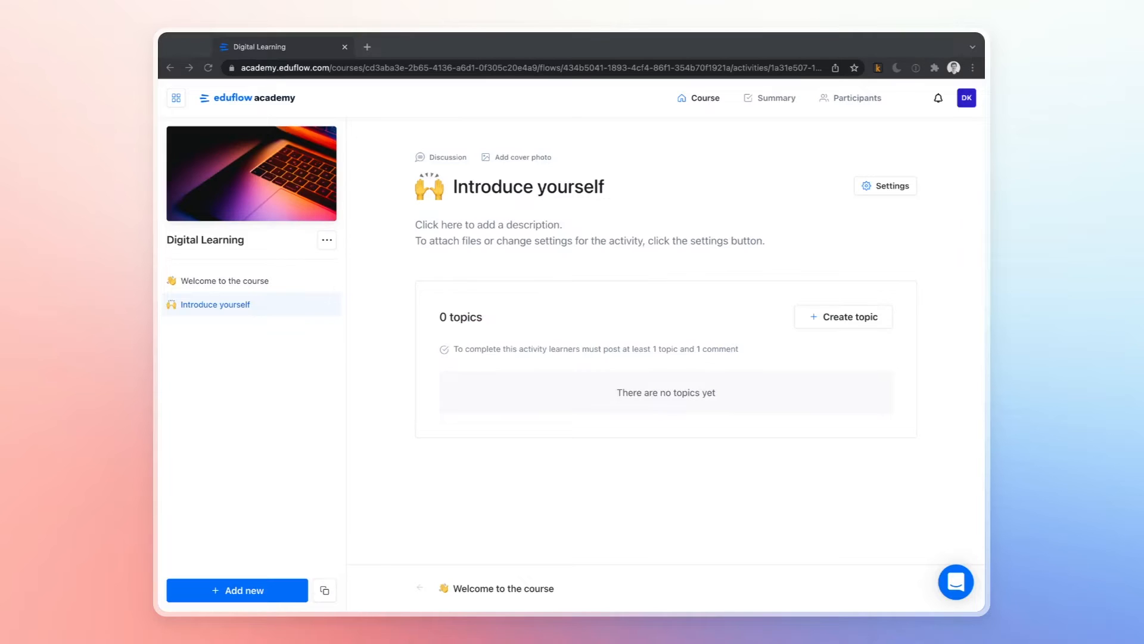
{"action": "left_click", "coordinate": [626, 250]}
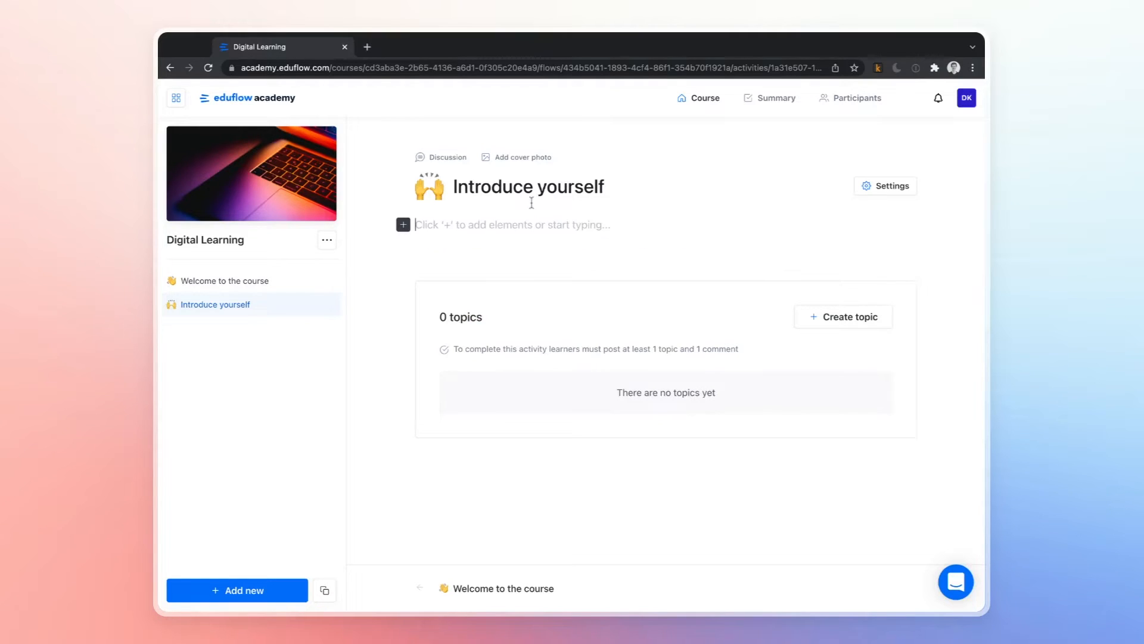
{"action": "type", "text": "This is your chance to get to know the other participants in the course. Write a short introduction to yourself. Include: Your name Where you live Something about your hobbies or interests Photo of yourself (optional) Afterwards, check out what others wrote and leave some comments!"}
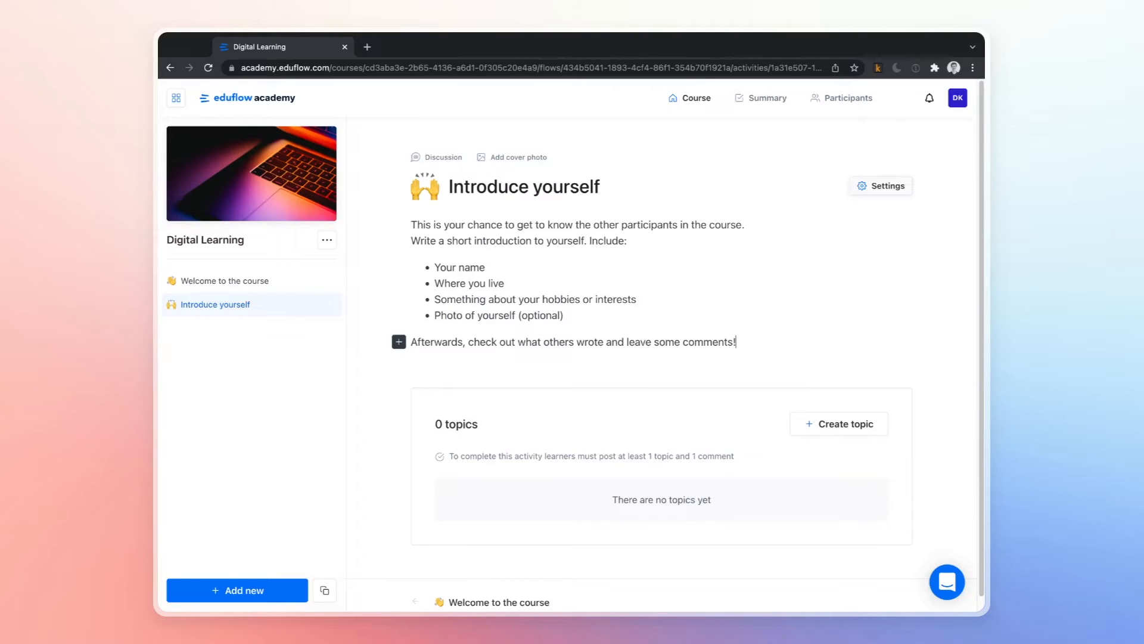
In the discussion activity's settings, set the learner completion rule to require at least 0 comments or replies.
{"action": "left_click", "coordinate": [981, 142]}
{"action": "left_click", "coordinate": [881, 186]}
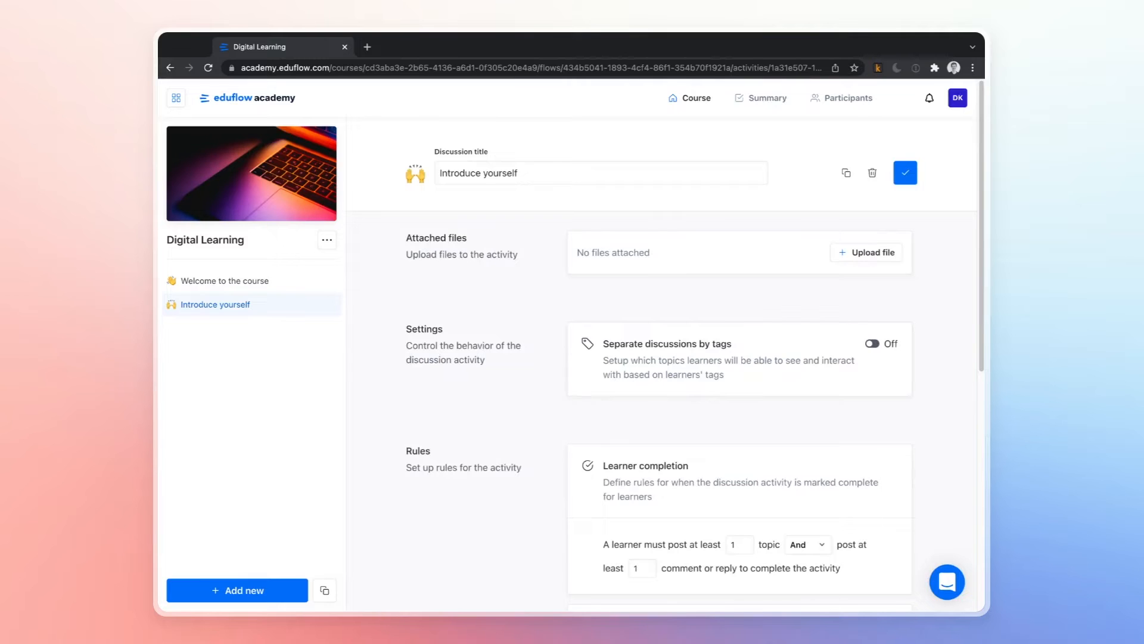
{"action": "scroll", "coordinate": [670, 347], "scroll_direction": "down", "scroll_amount": 3}
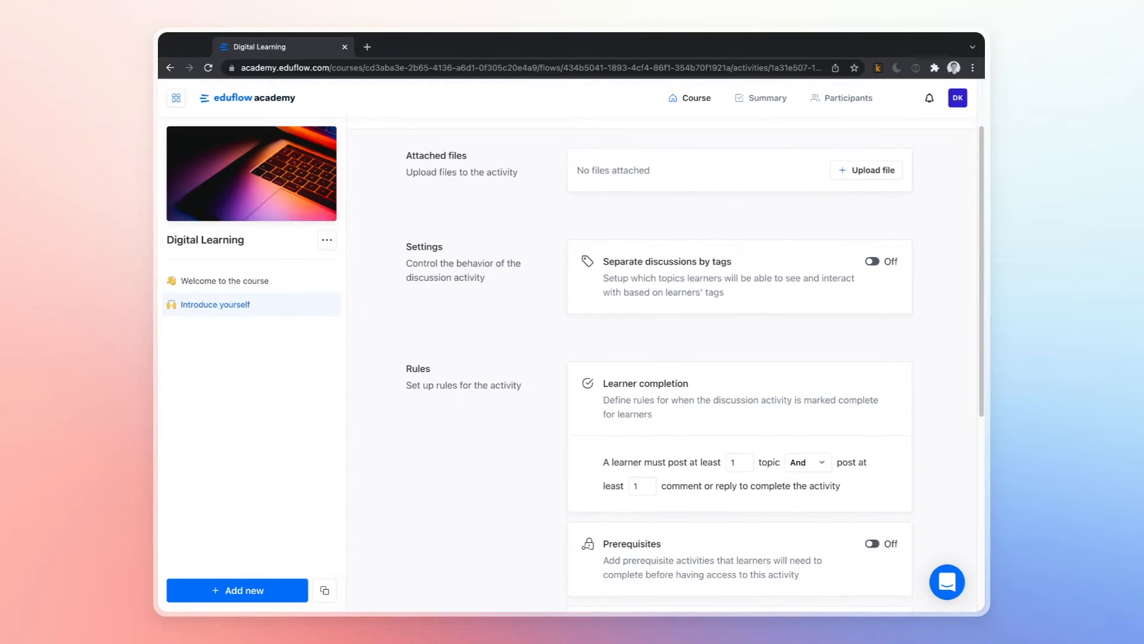
{"action": "scroll", "coordinate": [670, 347], "scroll_direction": "down", "scroll_amount": 3}
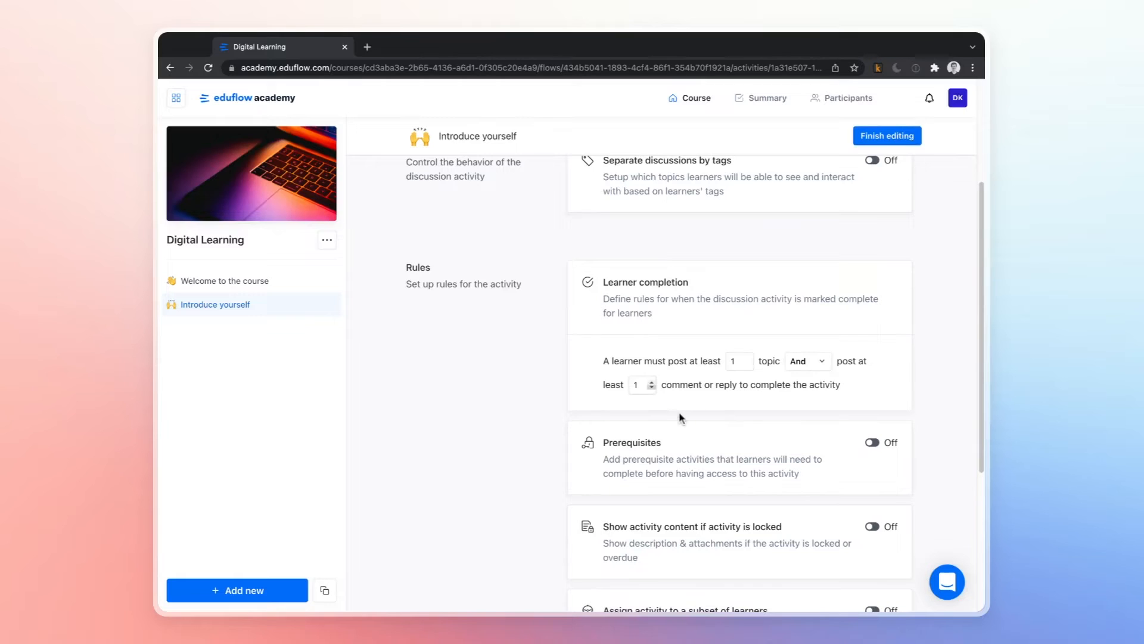
{"action": "key", "text": "Down"}
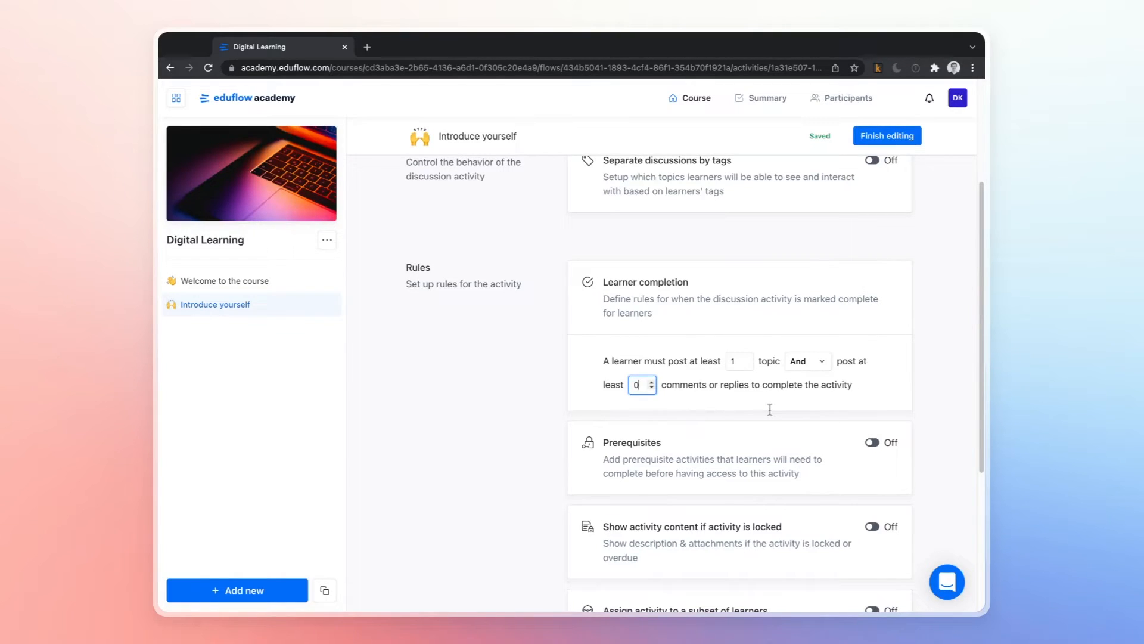
Turn on prerequisites for the discussion activity, add "Welcome to the course" as the prerequisite, and finish editing.
{"action": "scroll", "coordinate": [770, 409], "scroll_direction": "down", "scroll_amount": 3}
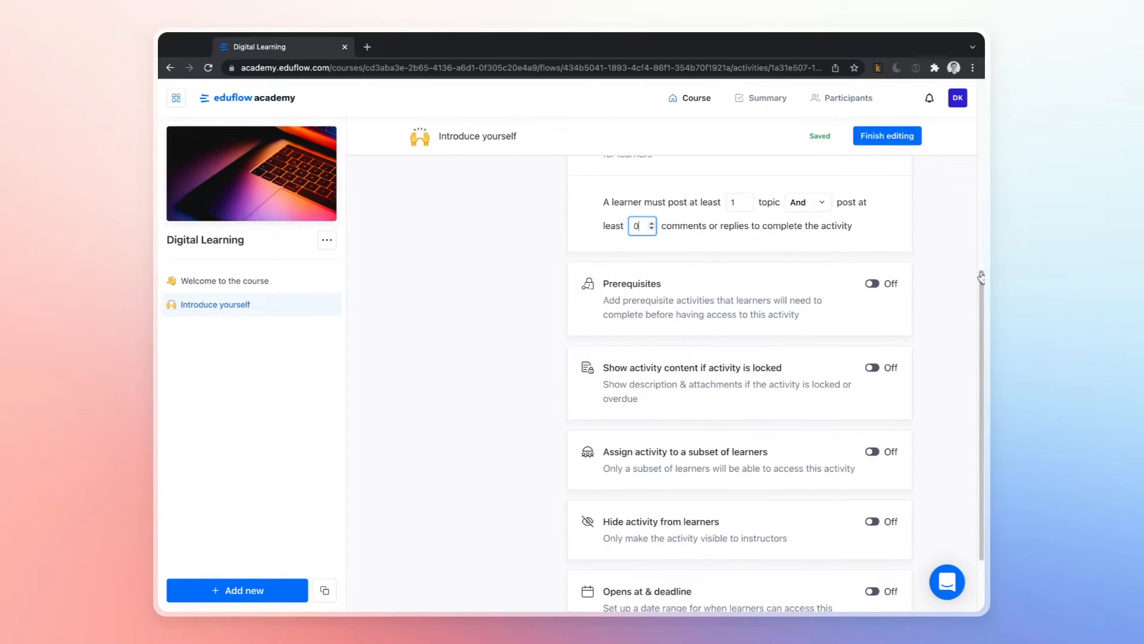
{"action": "left_click", "coordinate": [873, 284]}
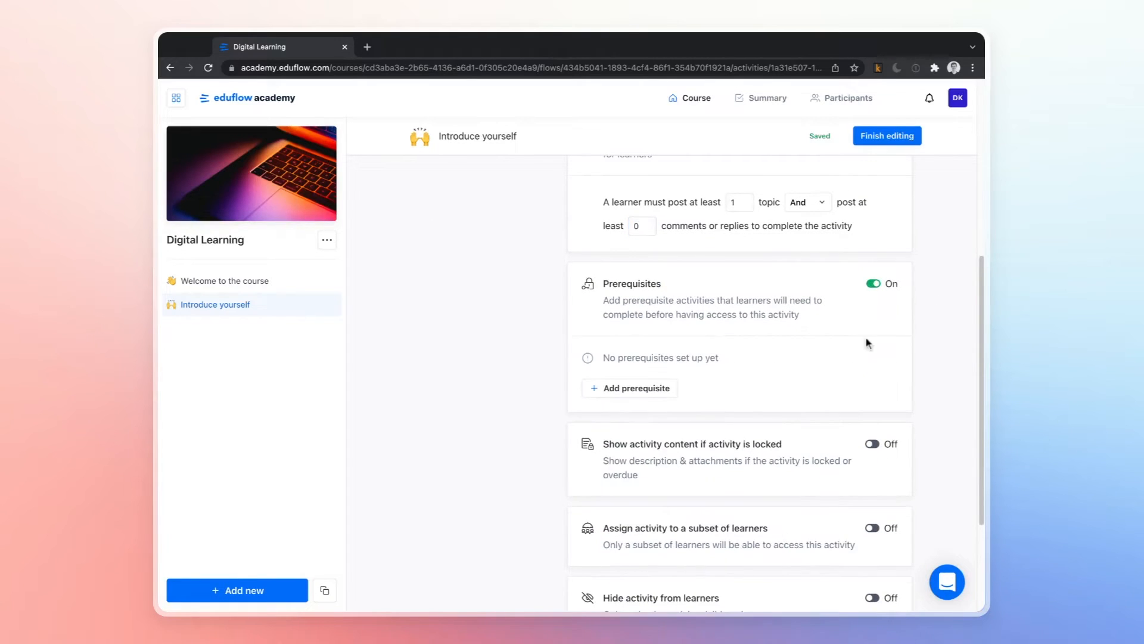
{"action": "left_click", "coordinate": [660, 417]}
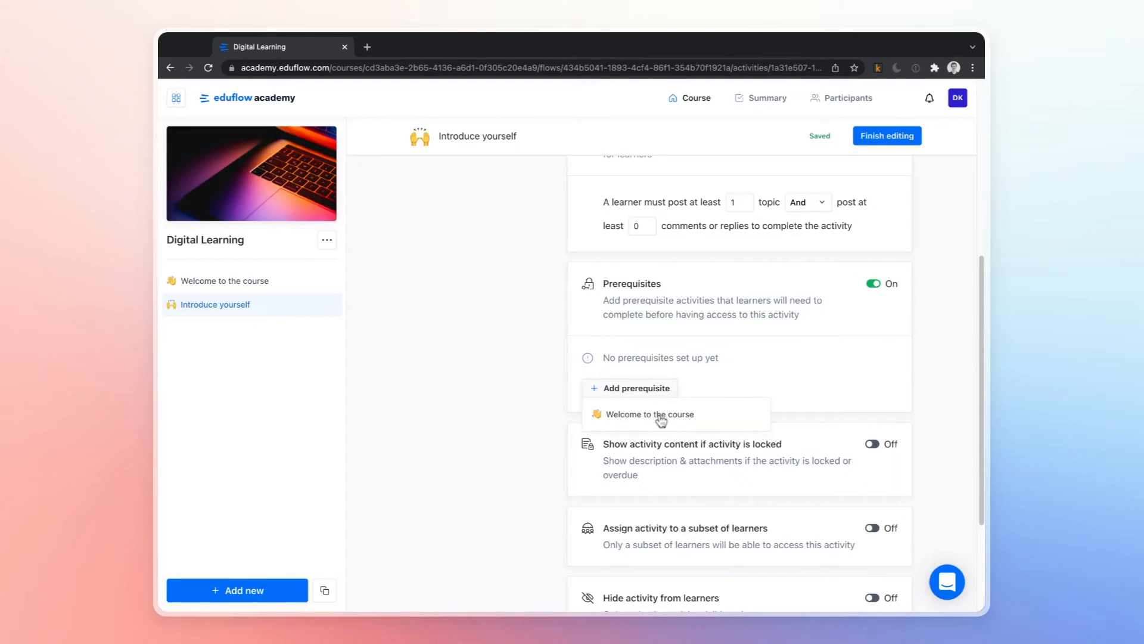
{"action": "left_click", "coordinate": [660, 418]}
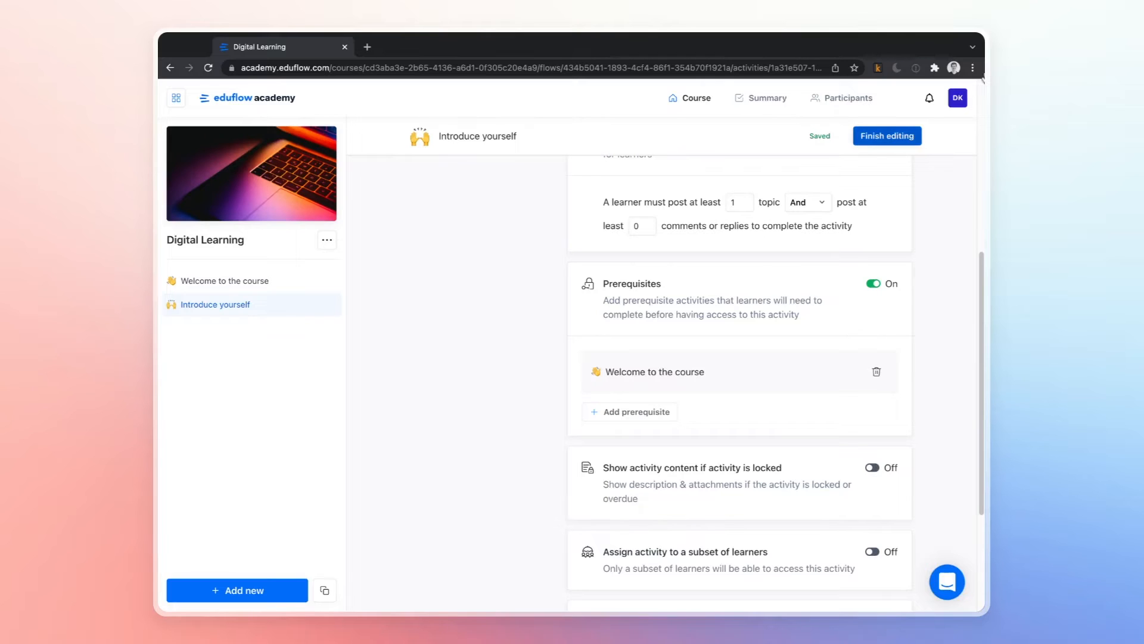
{"action": "left_click", "coordinate": [887, 136]}
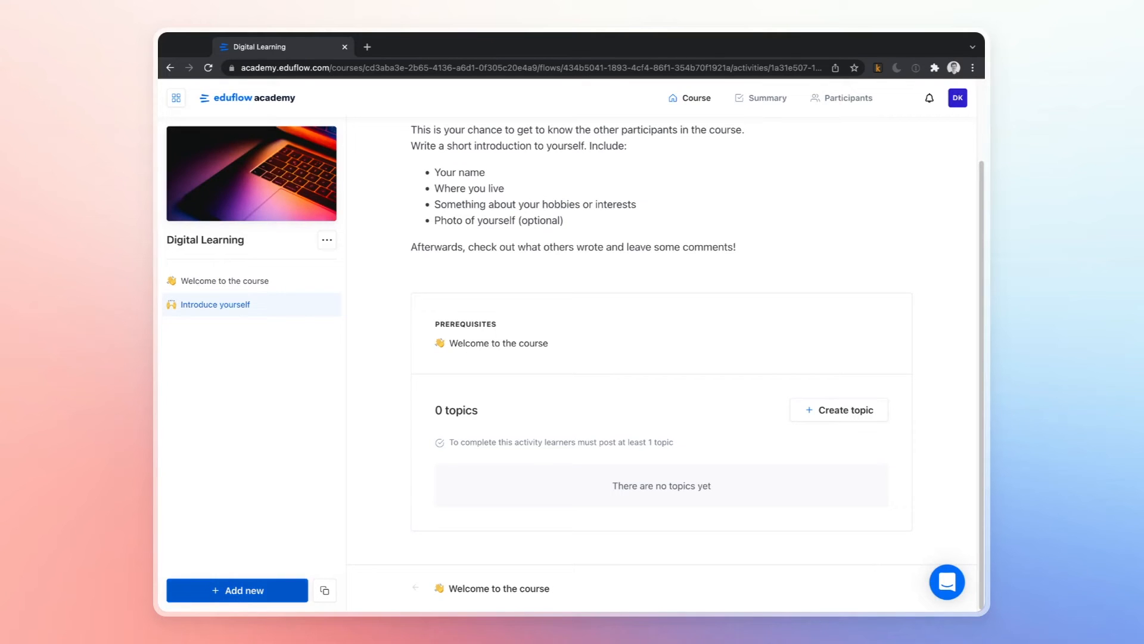
Add a peer review flow to the course below "Introduce yourself".
{"action": "left_click", "coordinate": [237, 590]}
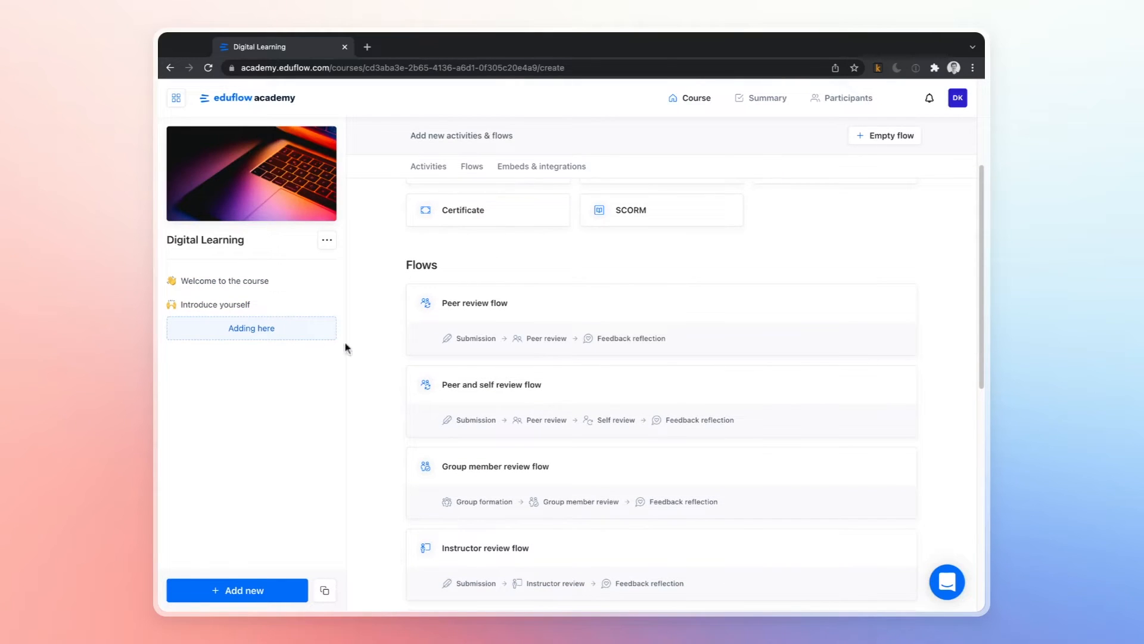
{"action": "mouse_move", "coordinate": [445, 342]}
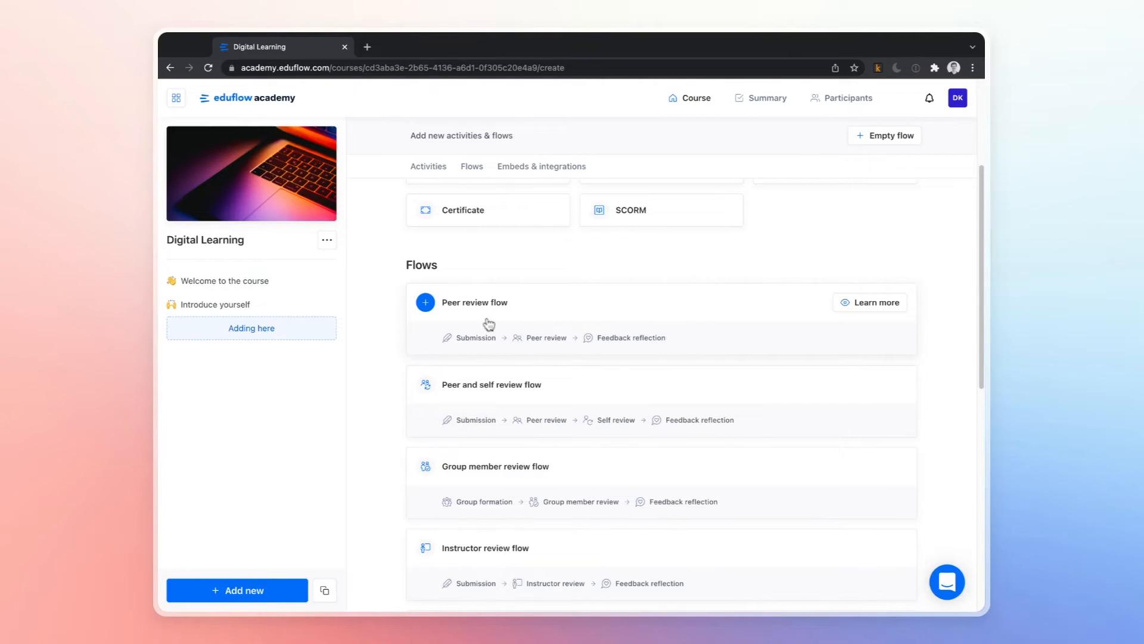
{"action": "left_click", "coordinate": [380, 304]}
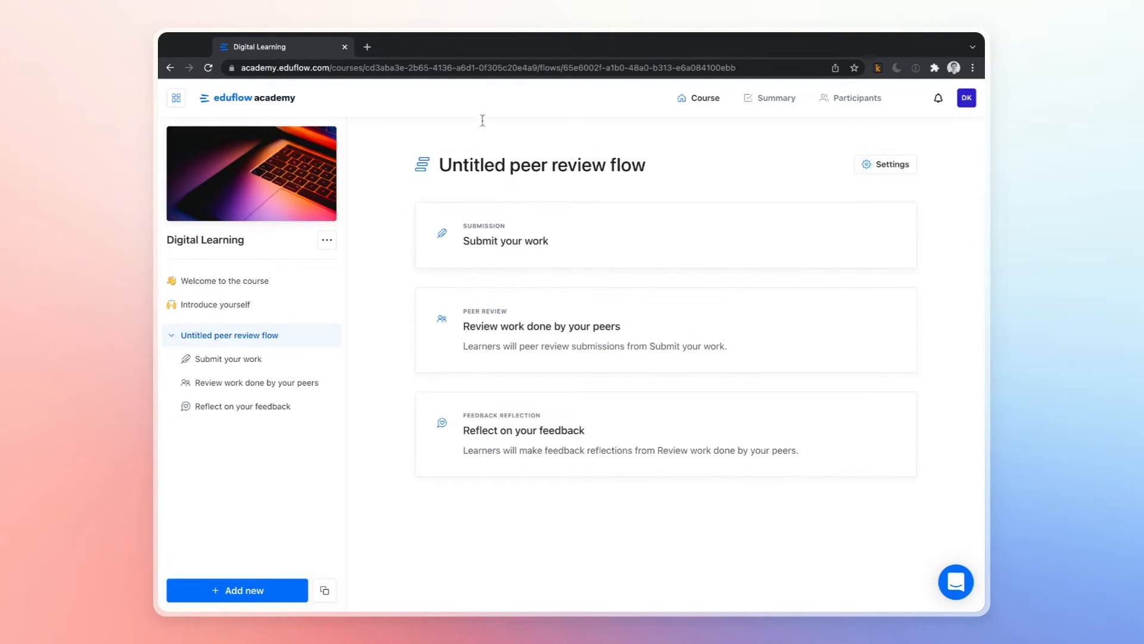
Rename the peer review flow to "Define your project plan".
{"action": "left_click", "coordinate": [506, 165]}
{"action": "key", "text": "ctrl+a"}
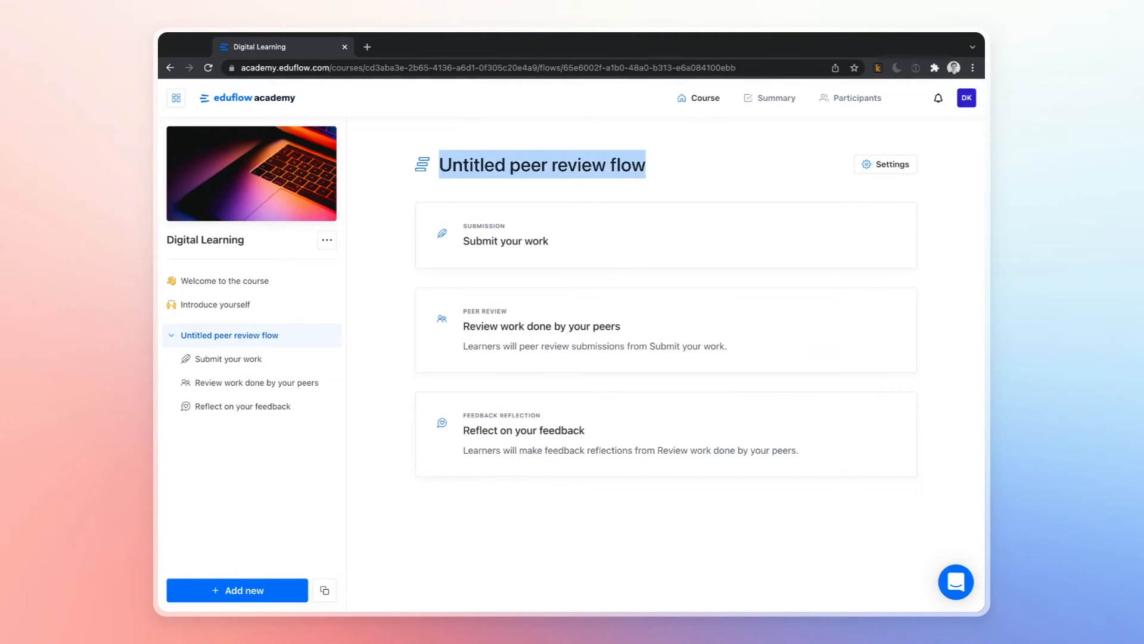
{"action": "type", "text": "Define y"}
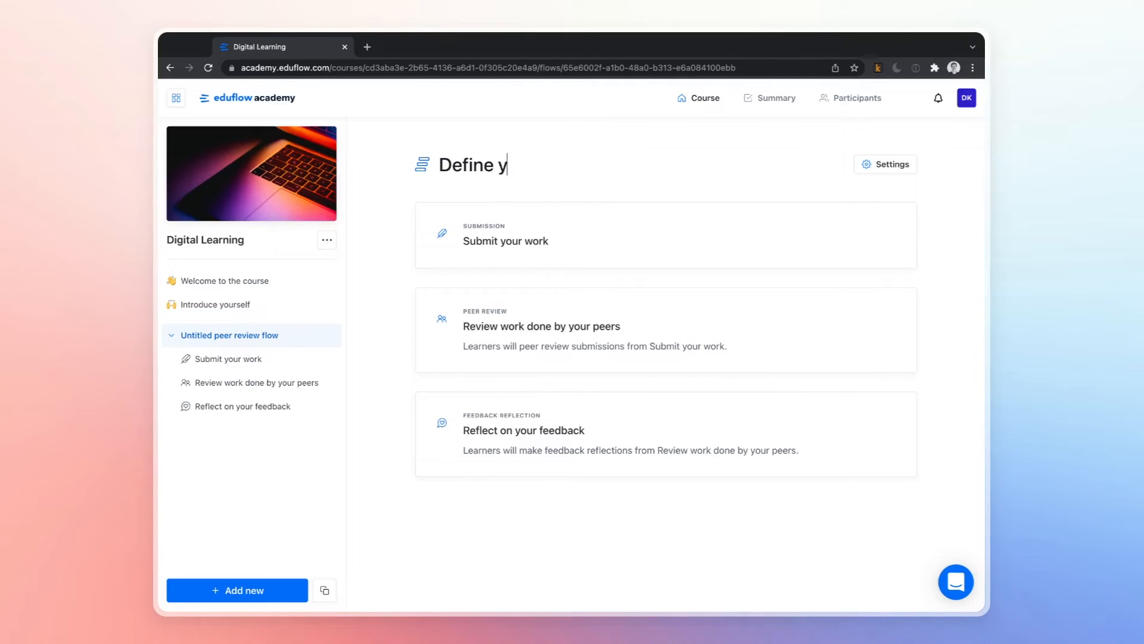
{"action": "type", "text": "our project plan"}
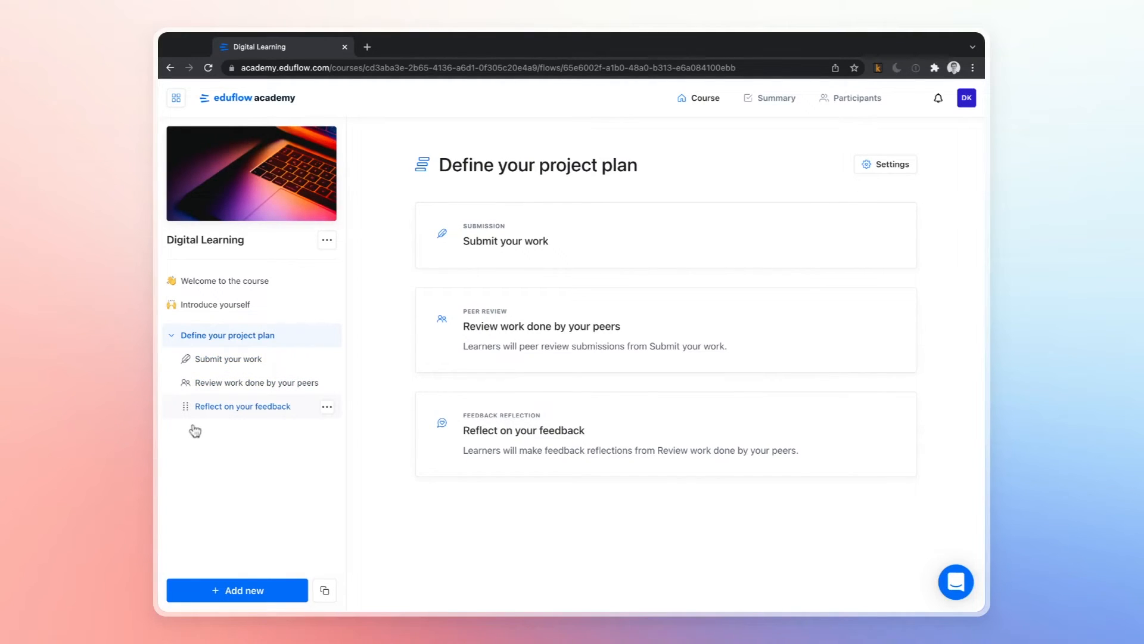
Rename the flow's submission activity to "Write your project plan" and give it a writing hand emoji icon.
{"action": "left_click", "coordinate": [209, 367]}
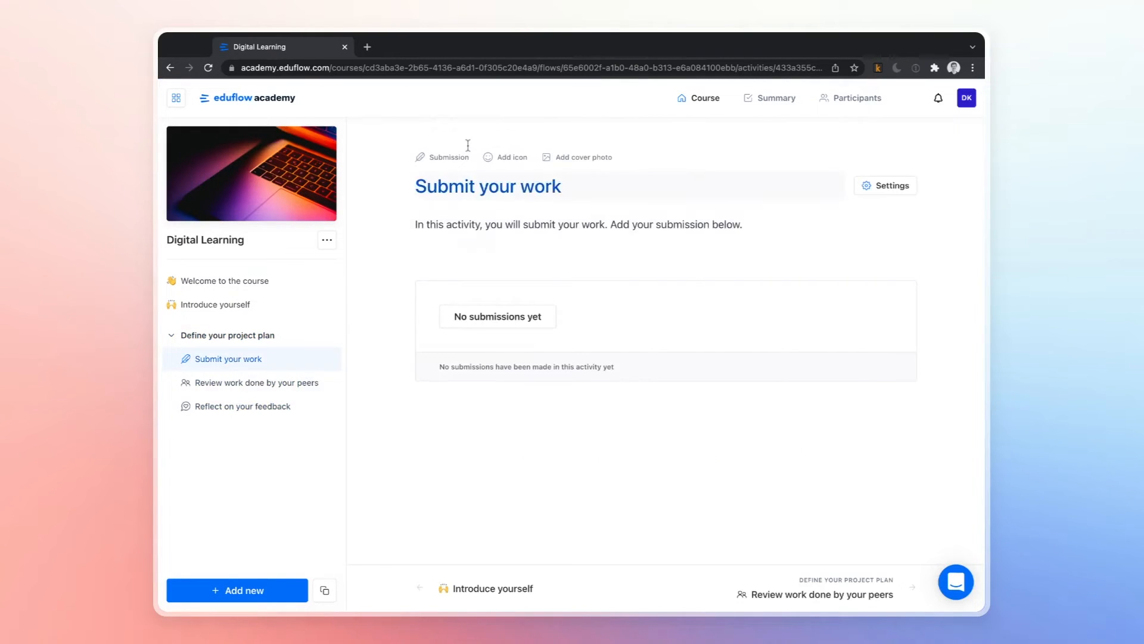
{"action": "key", "text": "ctrl+a"}
{"action": "type", "text": "W"}
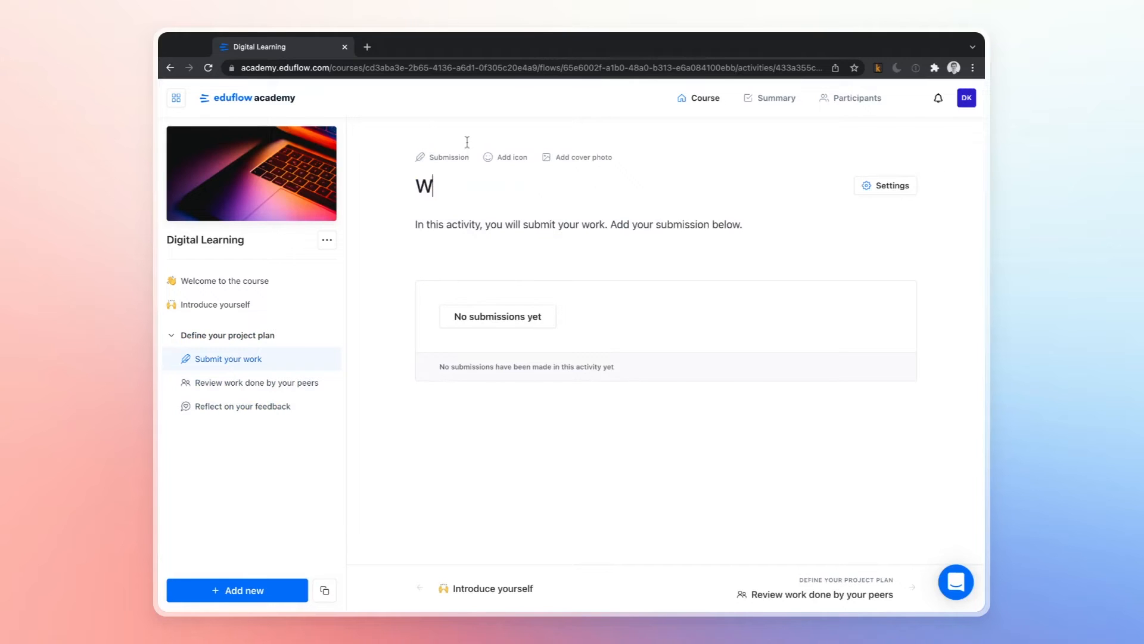
{"action": "type", "text": "rite your project plan"}
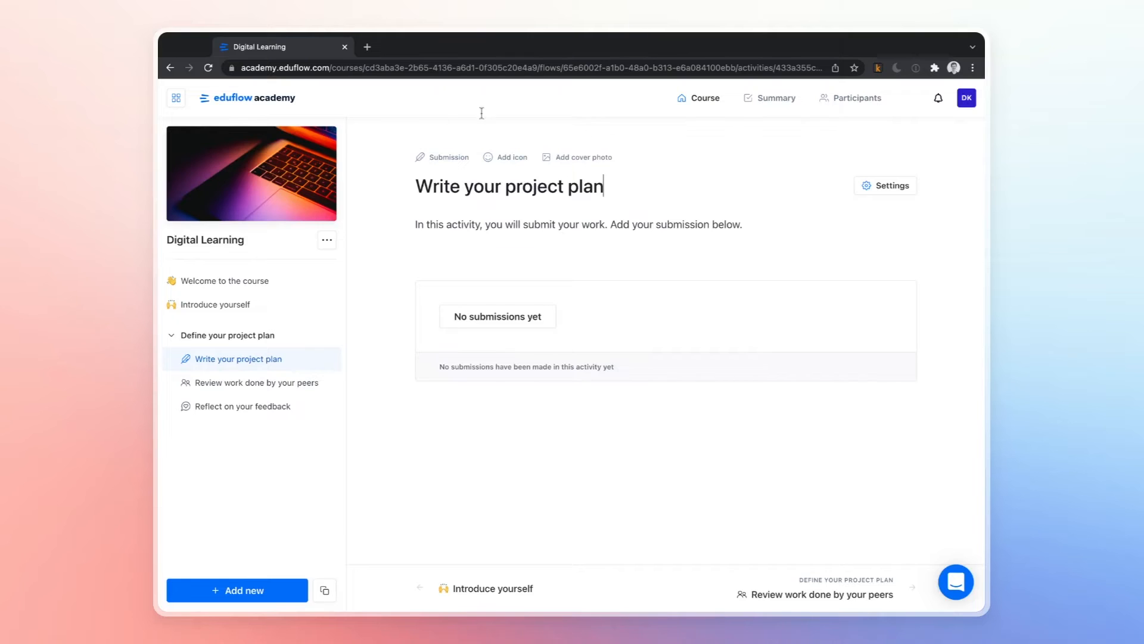
{"action": "left_click", "coordinate": [505, 157]}
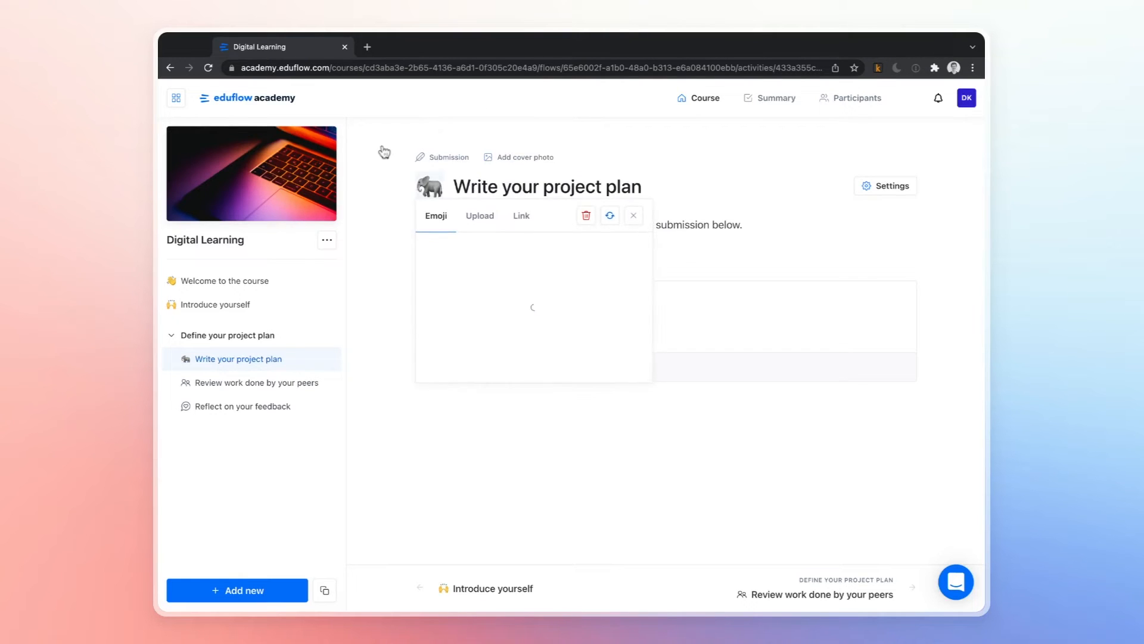
{"action": "left_click", "coordinate": [451, 312]}
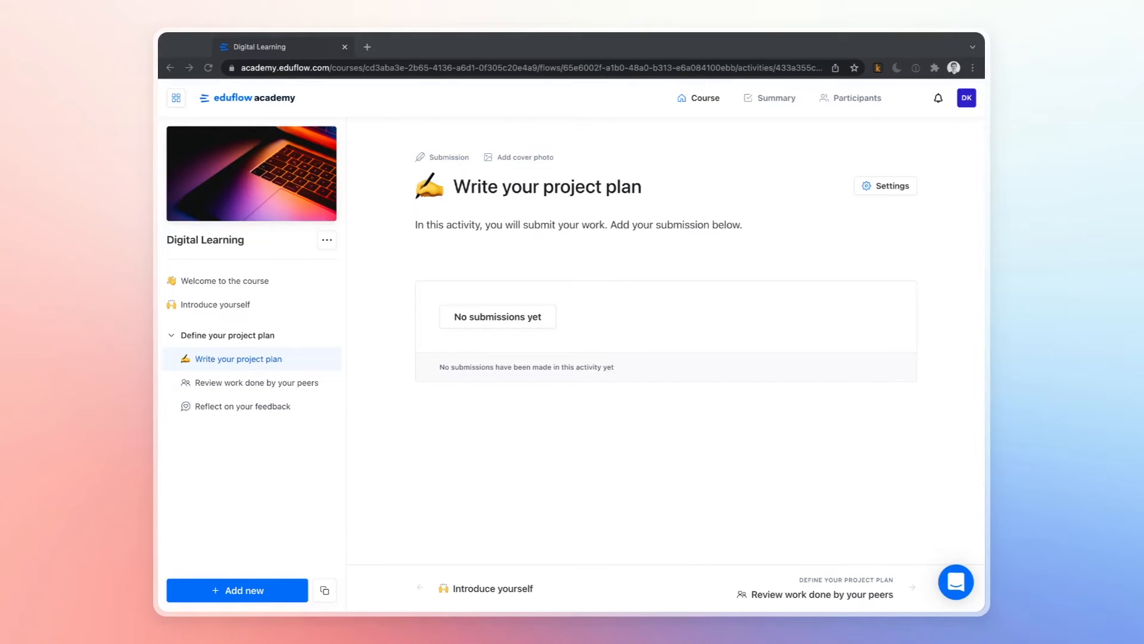
Replace the submission description with instructions to submit a plan outlining the work and approach, plus a separate italic line pointing to the attached example.
{"action": "key", "text": "ctrl+a"}
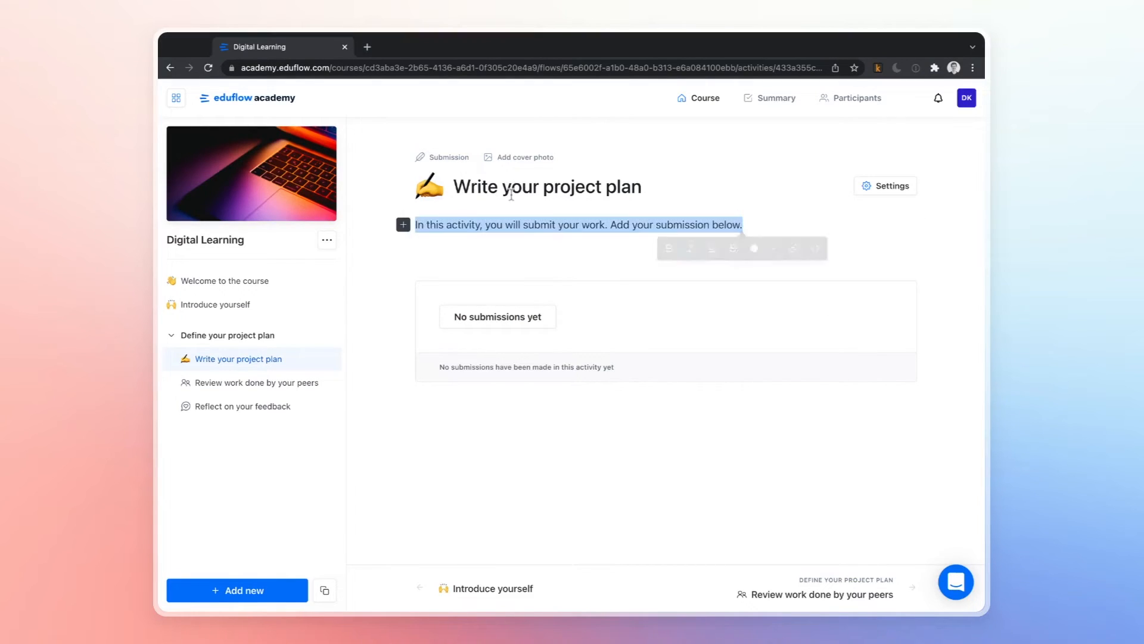
{"action": "type", "text": "In this activity you should write and submit your project plan. The plan should outline what you are going to work on, and how you will approach it. See the example plan attached here for an example."}
{"action": "key", "text": "Up"}
{"action": "key", "text": "Return"}
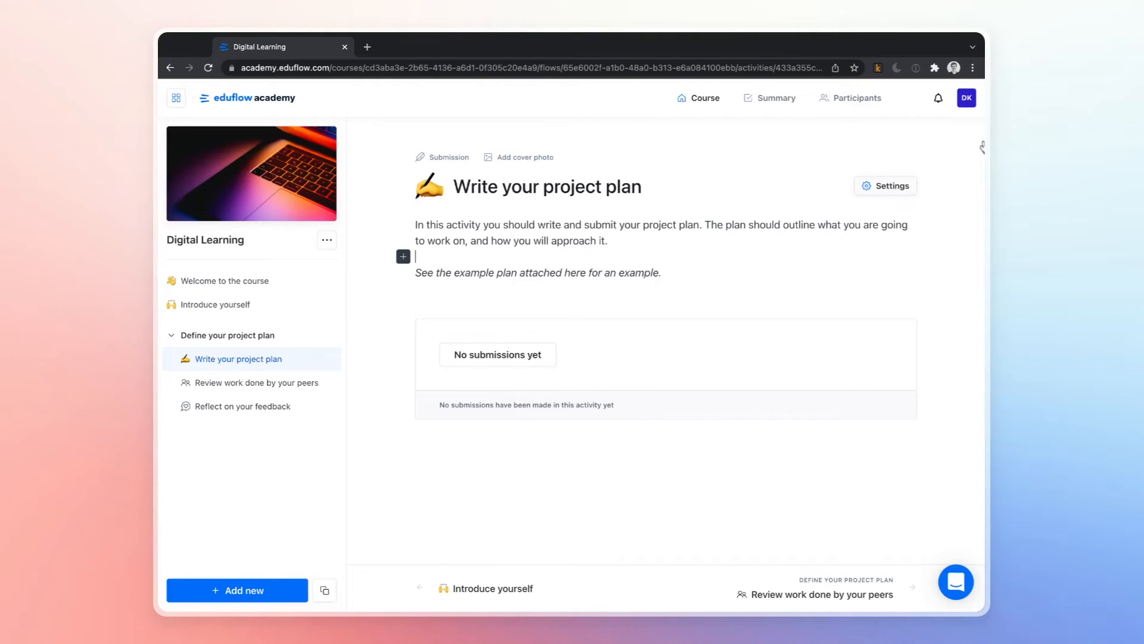
Attach project_plan.pdf to the "Write your project plan" activity and restrict its submission formats to File and Google Drive.
{"action": "left_click", "coordinate": [885, 185]}
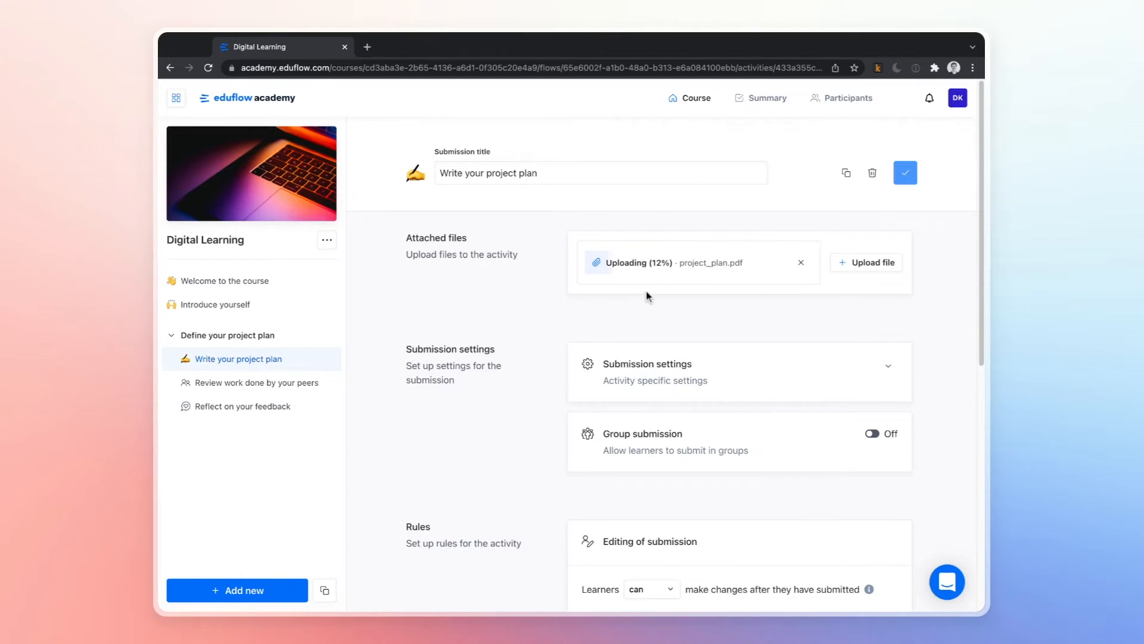
{"action": "scroll", "coordinate": [649, 296], "scroll_direction": "down", "scroll_amount": 1}
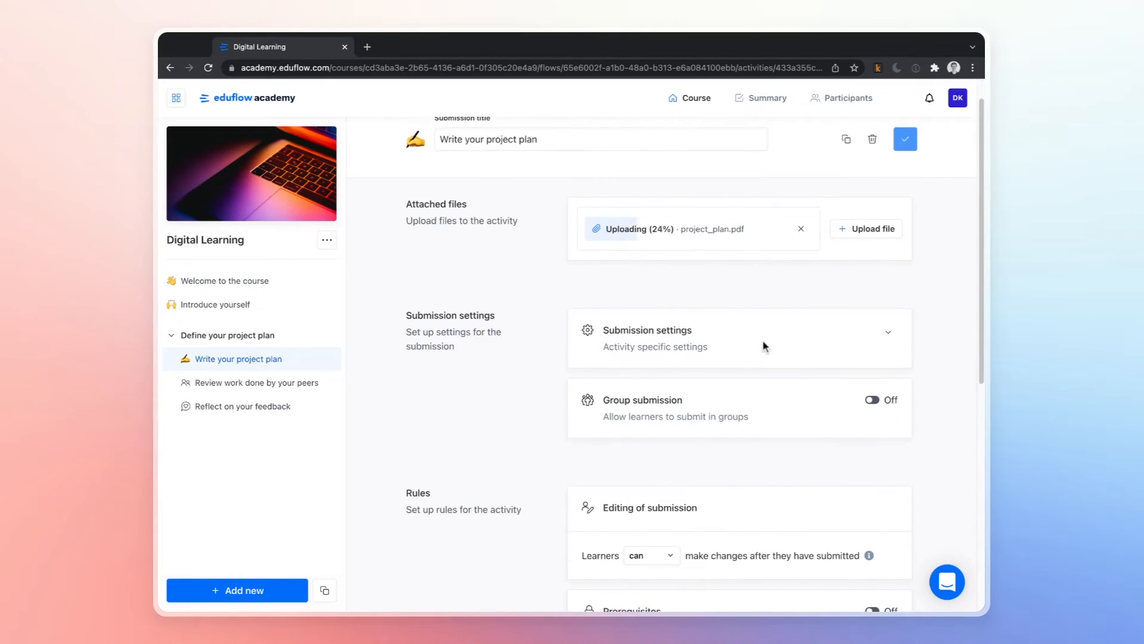
{"action": "left_click", "coordinate": [807, 350]}
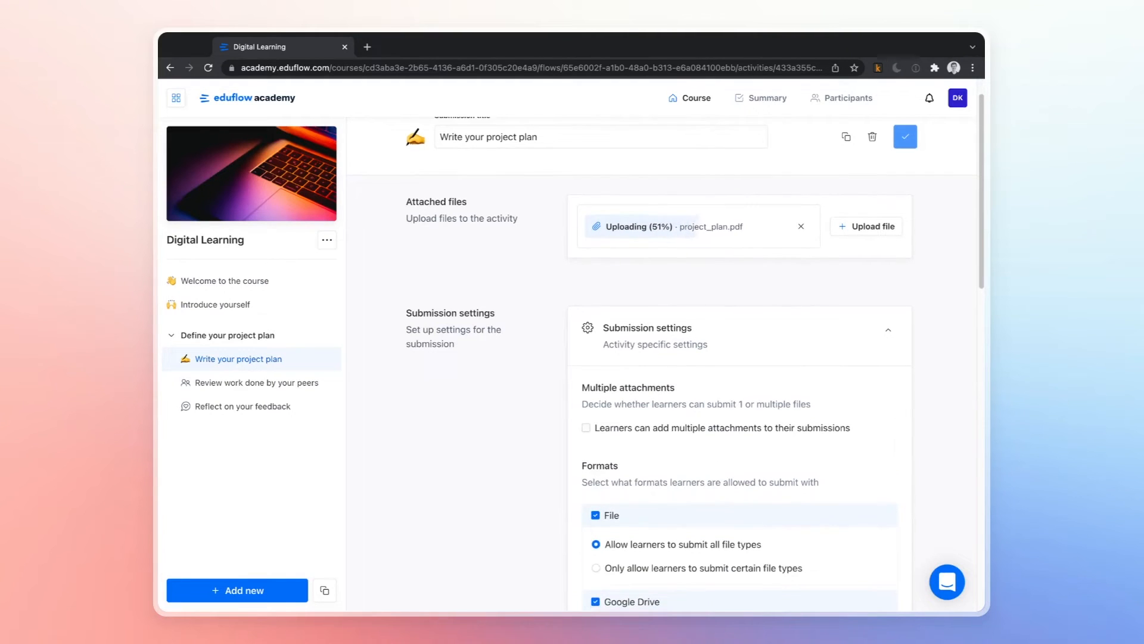
{"action": "scroll", "coordinate": [661, 358], "scroll_direction": "down", "scroll_amount": 1}
{"action": "scroll", "coordinate": [662, 357], "scroll_direction": "down", "scroll_amount": 3}
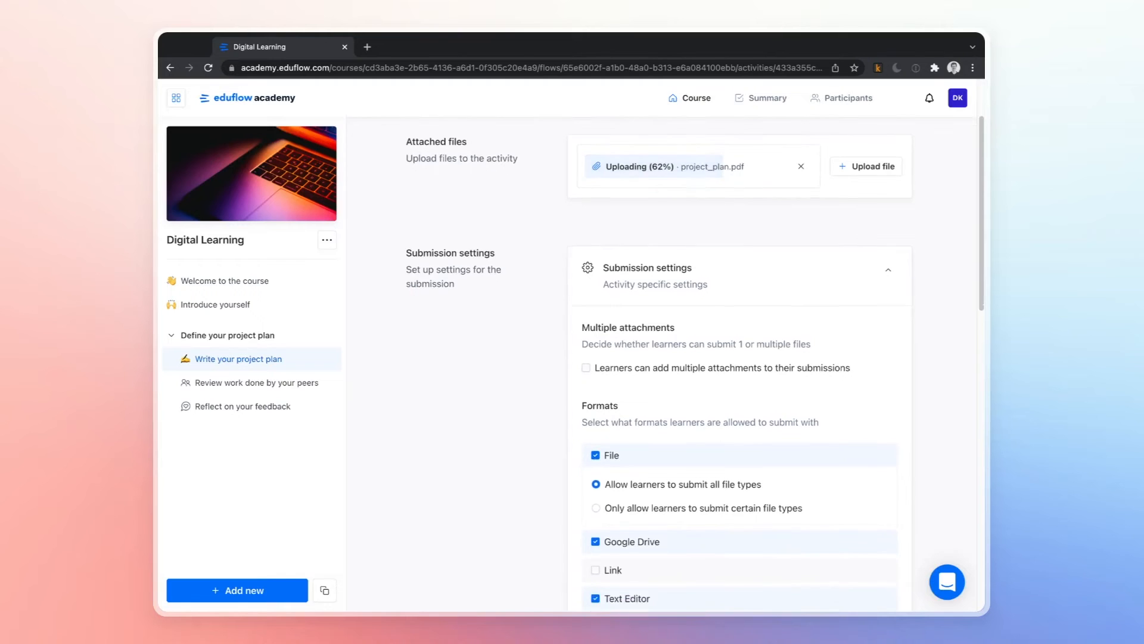
{"action": "scroll", "coordinate": [715, 298], "scroll_direction": "down", "scroll_amount": 2}
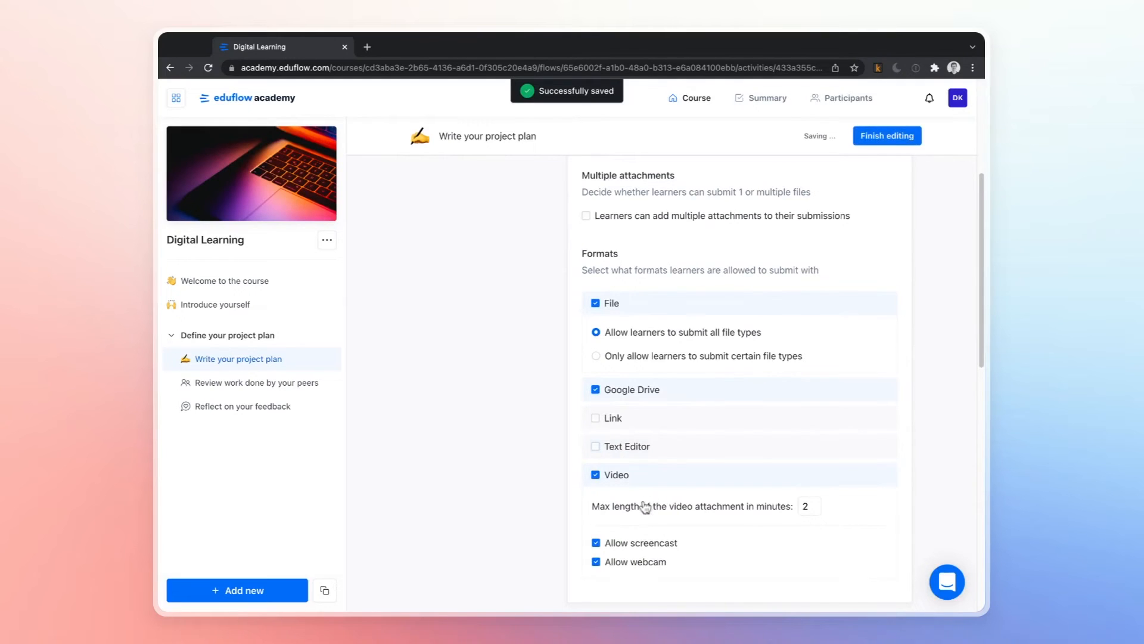
{"action": "left_click", "coordinate": [633, 531]}
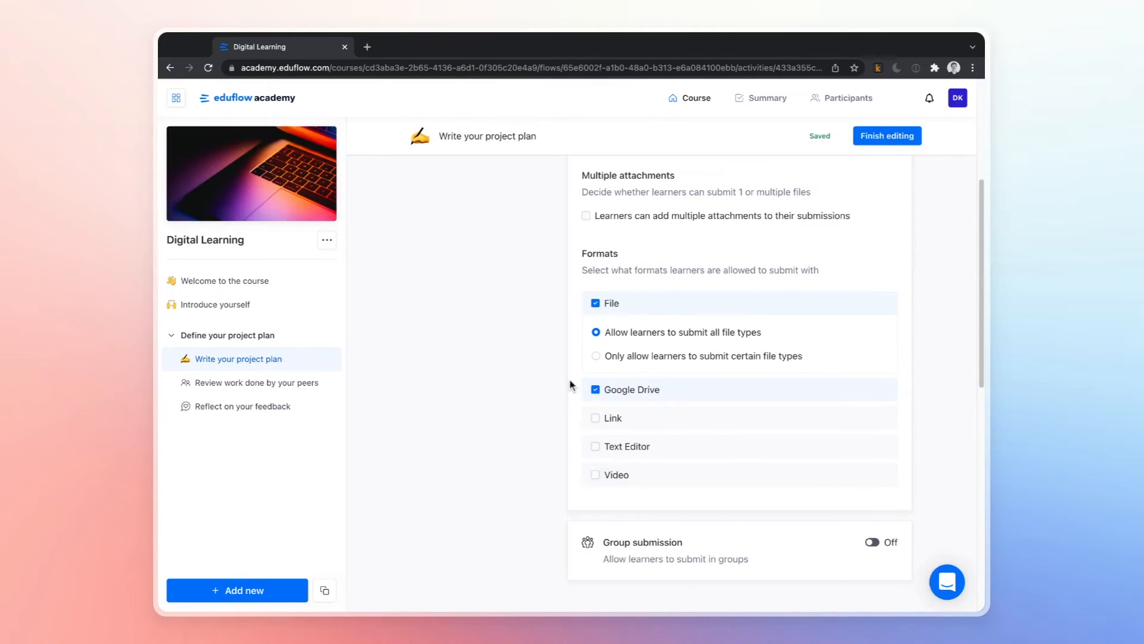
Enable prerequisites for the submission activity and add "Introduce yourself" as the required activity.
{"action": "scroll", "coordinate": [568, 380], "scroll_direction": "down", "scroll_amount": 4}
{"action": "scroll", "coordinate": [569, 384], "scroll_direction": "down", "scroll_amount": 3}
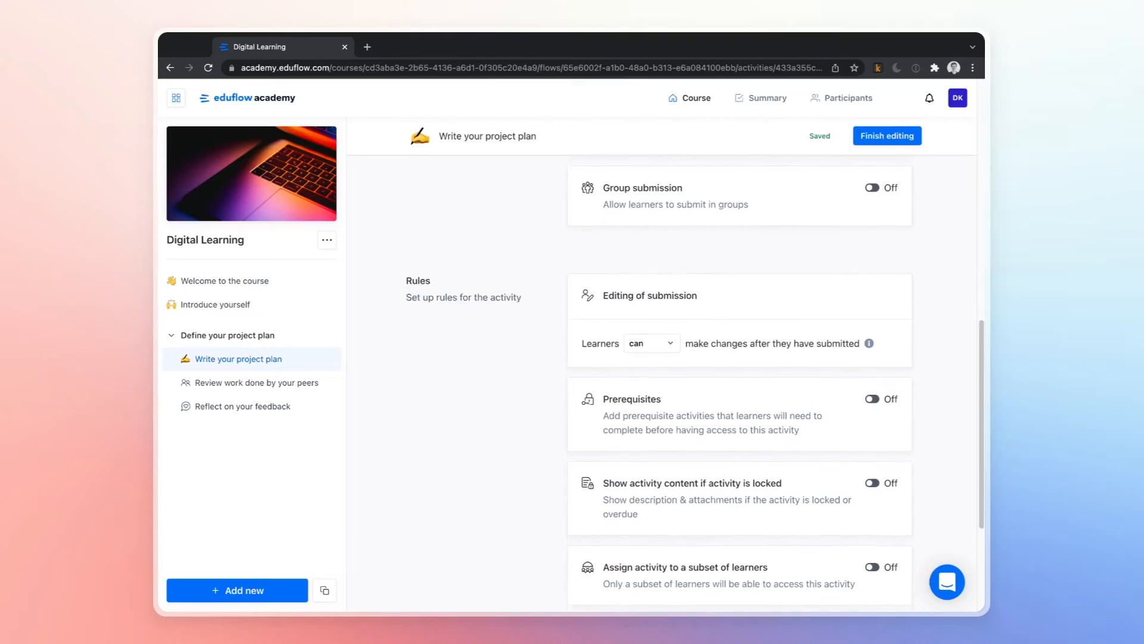
{"action": "left_click", "coordinate": [873, 348]}
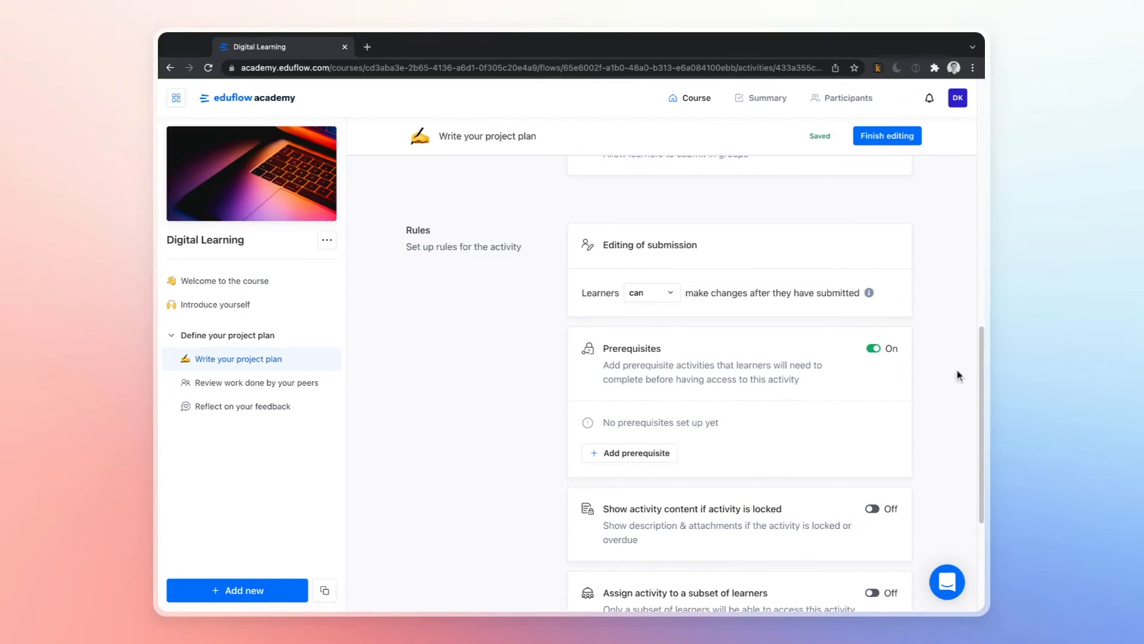
{"action": "left_click", "coordinate": [650, 502]}
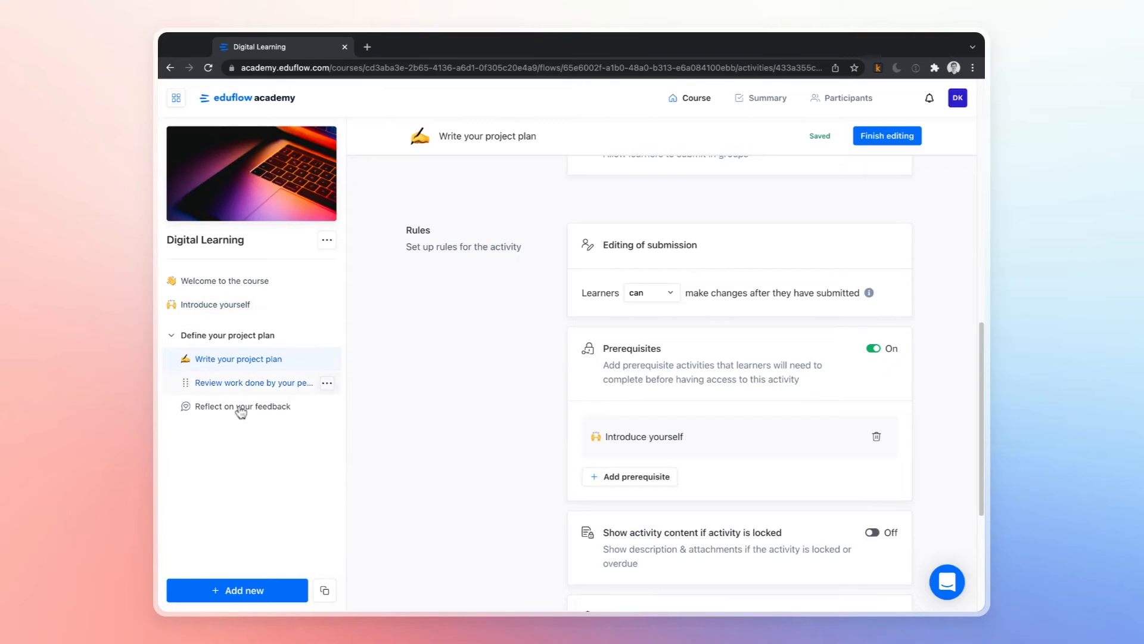
Open the settings of "Review work done by your peers" and give the activity a speech bubble emoji icon.
{"action": "left_click", "coordinate": [327, 383]}
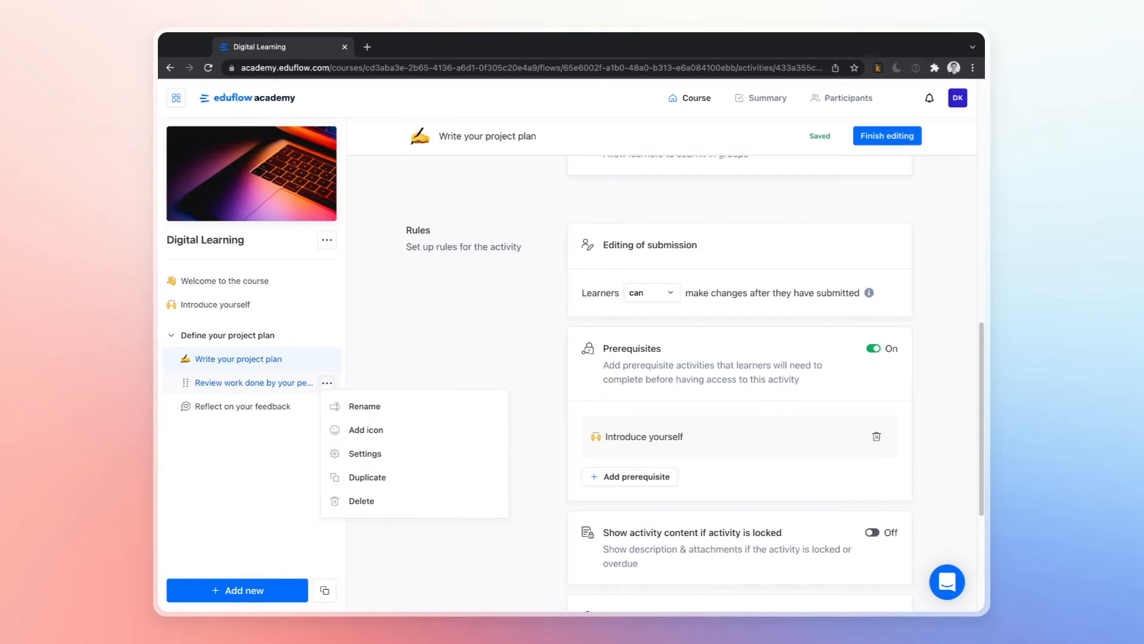
{"action": "left_click", "coordinate": [365, 454]}
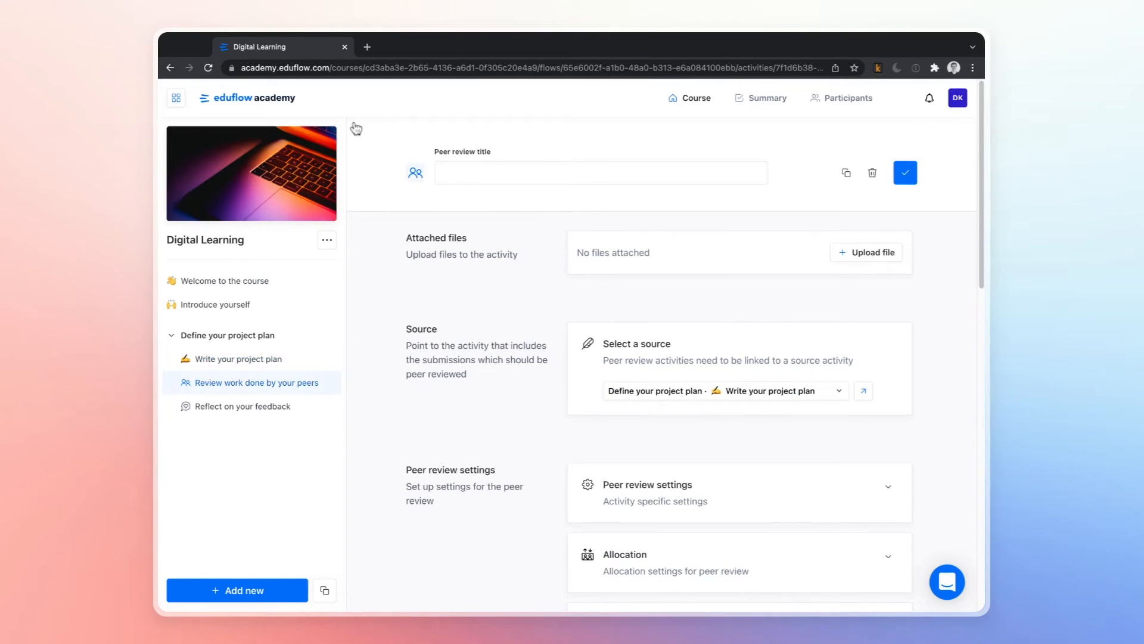
{"action": "left_click", "coordinate": [416, 173]}
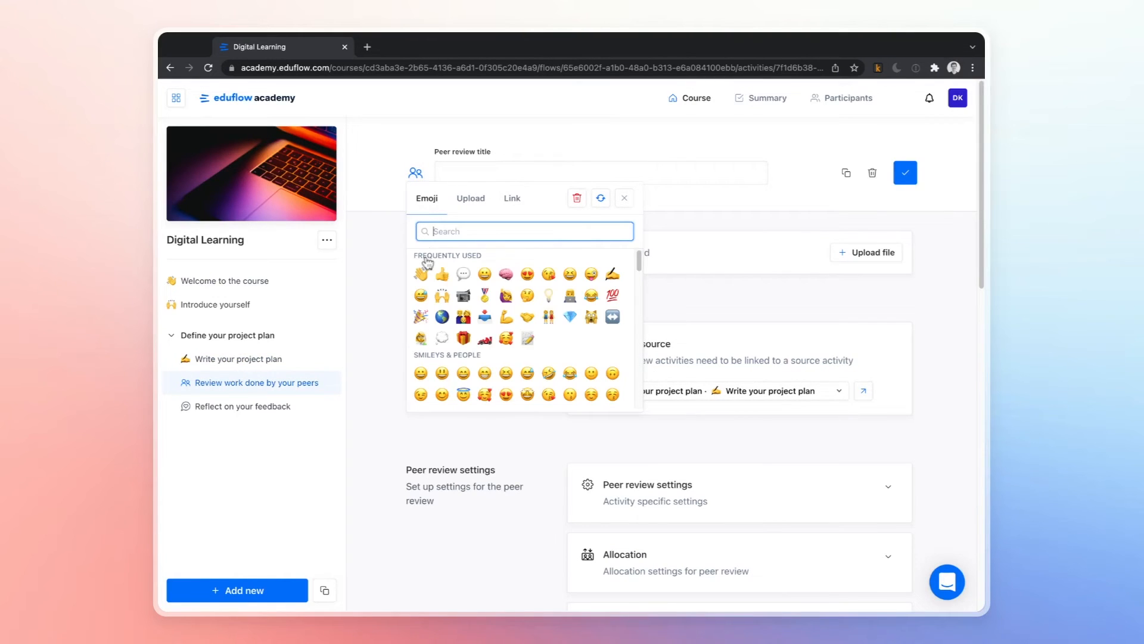
{"action": "left_click", "coordinate": [463, 274]}
Set the number of peers each learner needs to review to 2 in the peer review settings.
{"action": "scroll", "coordinate": [427, 262], "scroll_direction": "down", "scroll_amount": 3}
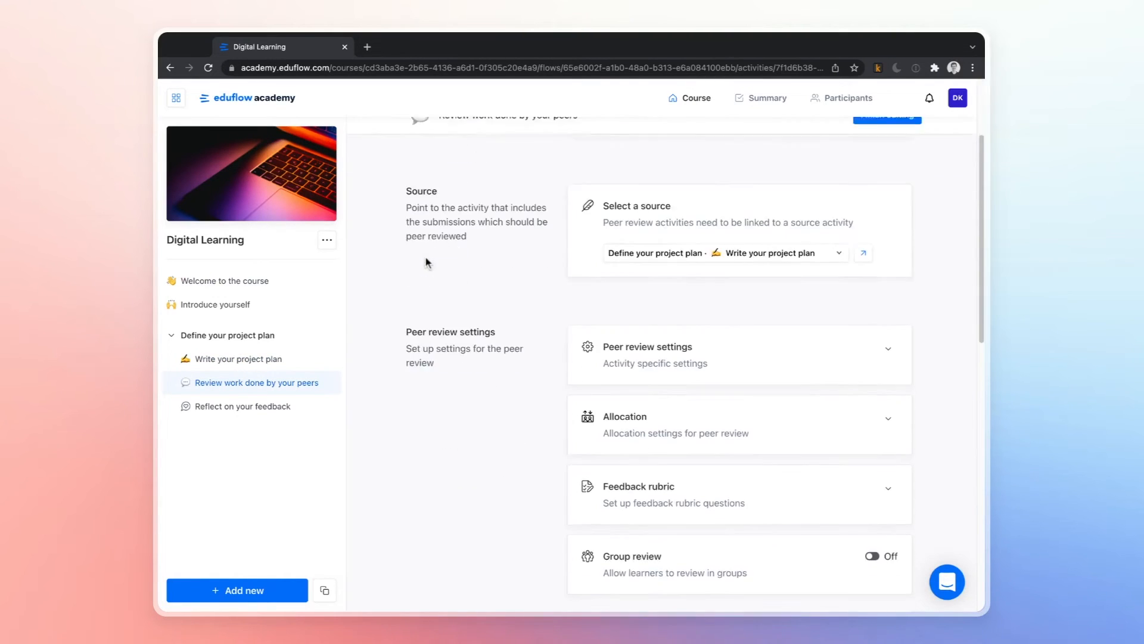
{"action": "scroll", "coordinate": [696, 357], "scroll_direction": "down", "scroll_amount": 1}
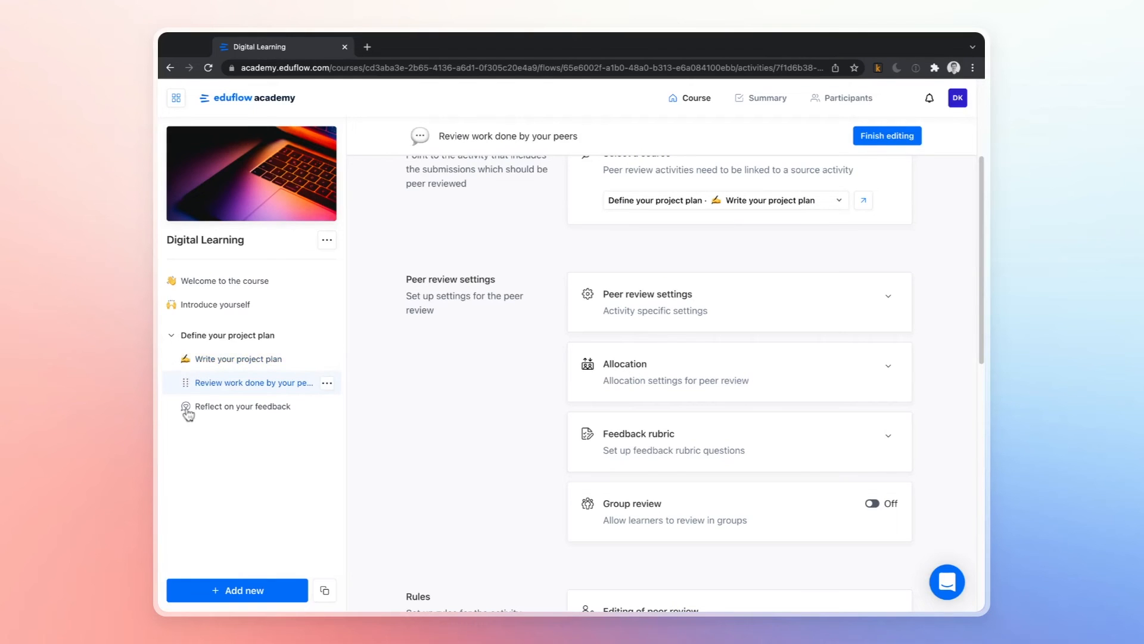
{"action": "scroll", "coordinate": [483, 295], "scroll_direction": "up", "scroll_amount": 1}
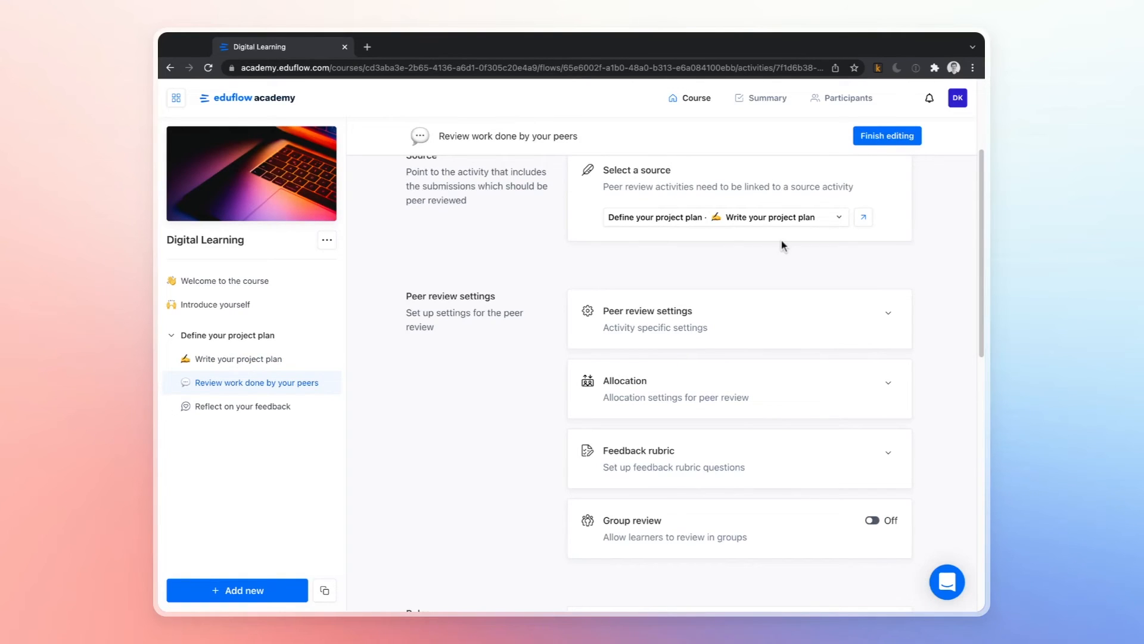
{"action": "left_click", "coordinate": [730, 312]}
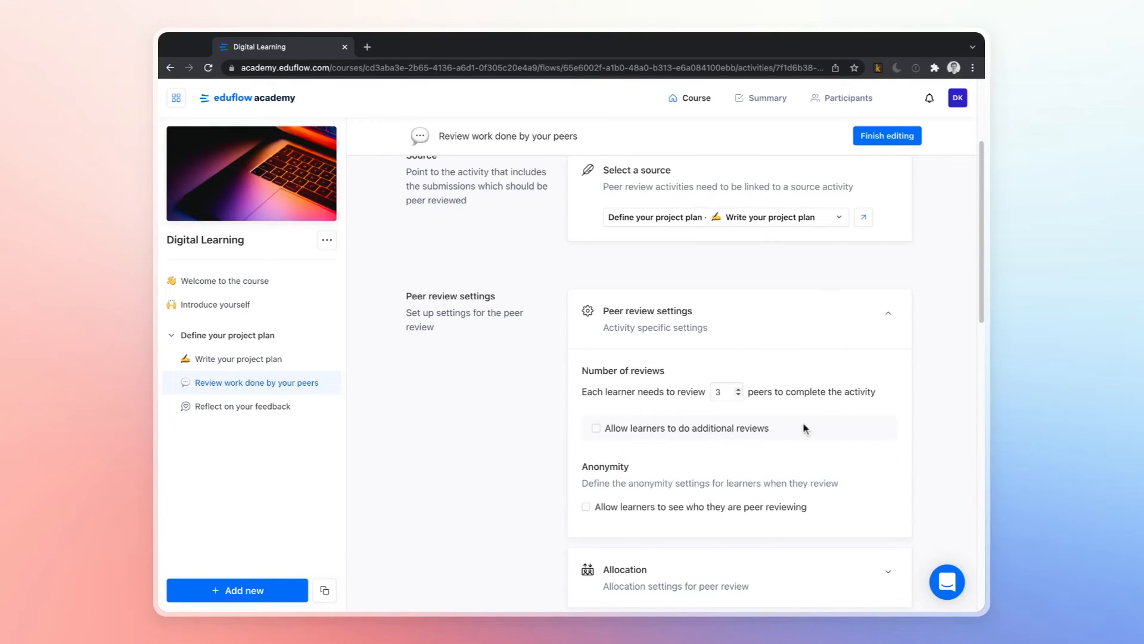
{"action": "left_click", "coordinate": [739, 395]}
Enable the "Opens at & deadline" rule for the peer review activity and add a deadline.
{"action": "scroll", "coordinate": [606, 341], "scroll_direction": "down", "scroll_amount": 2}
{"action": "scroll", "coordinate": [607, 342], "scroll_direction": "down", "scroll_amount": 7}
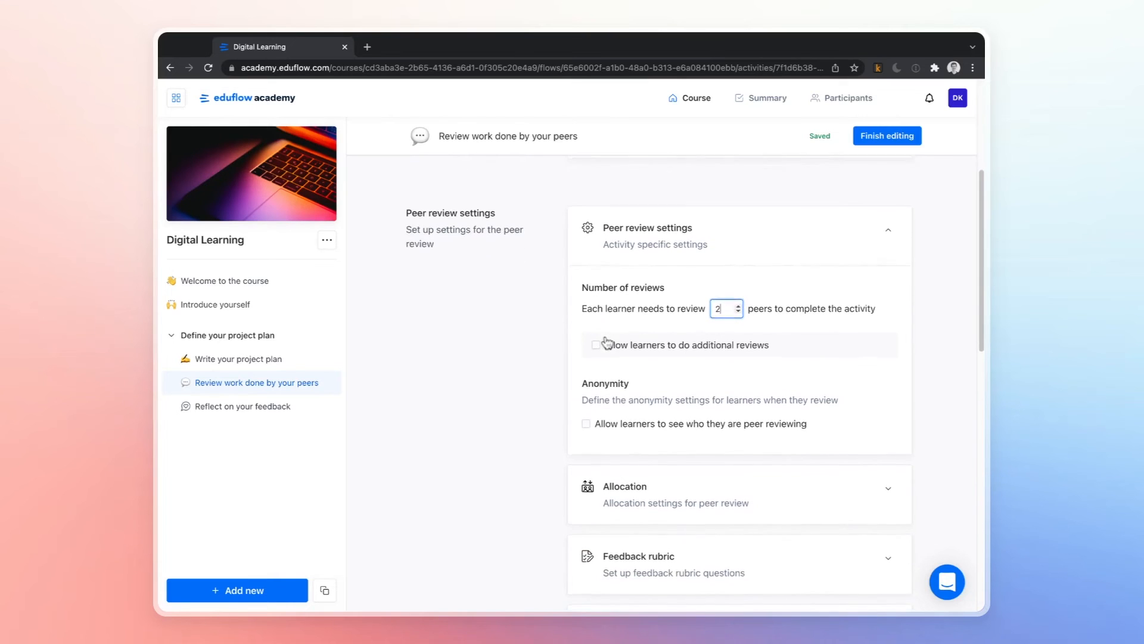
{"action": "scroll", "coordinate": [608, 341], "scroll_direction": "down", "scroll_amount": 2}
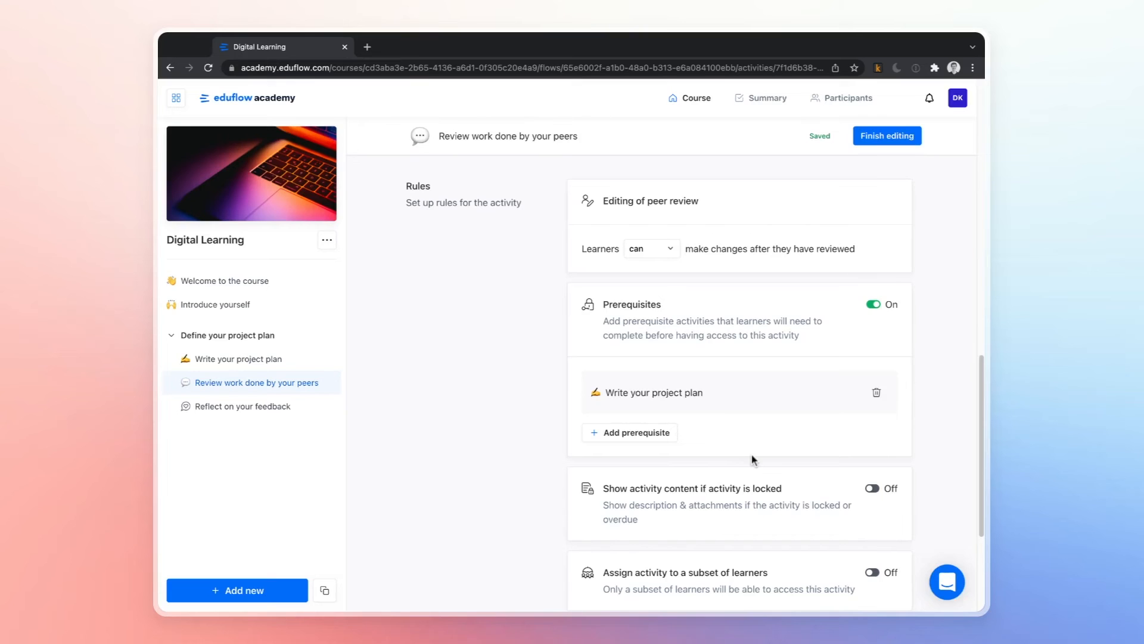
{"action": "scroll", "coordinate": [752, 459], "scroll_direction": "down", "scroll_amount": 4}
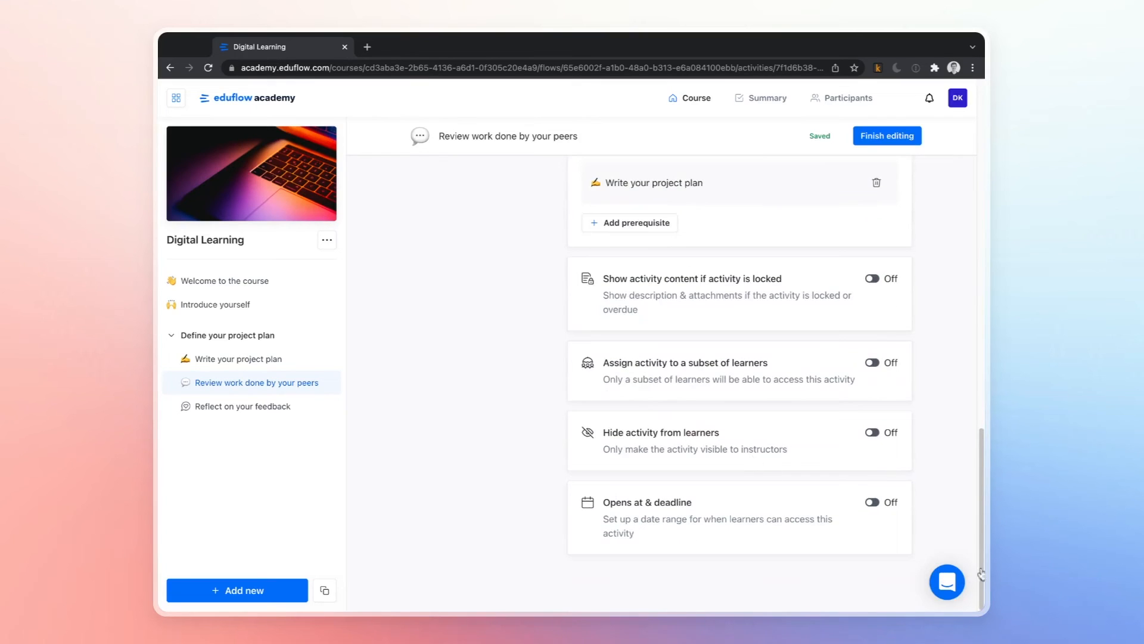
{"action": "left_click", "coordinate": [872, 502]}
{"action": "scroll", "coordinate": [923, 549], "scroll_direction": "down", "scroll_amount": 2}
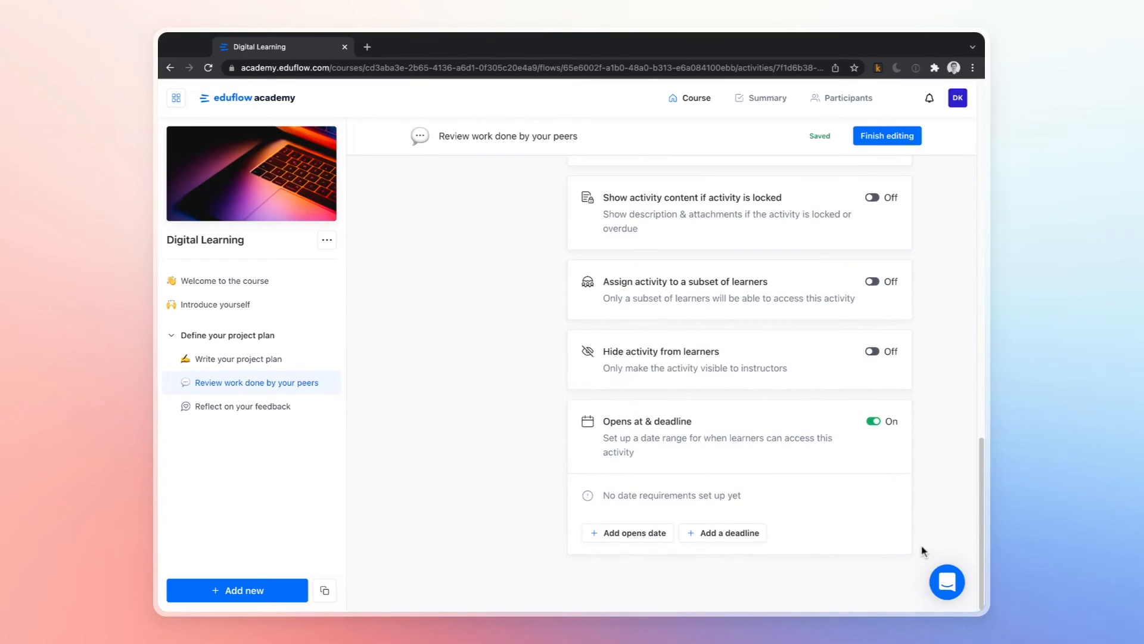
{"action": "left_click", "coordinate": [723, 533]}
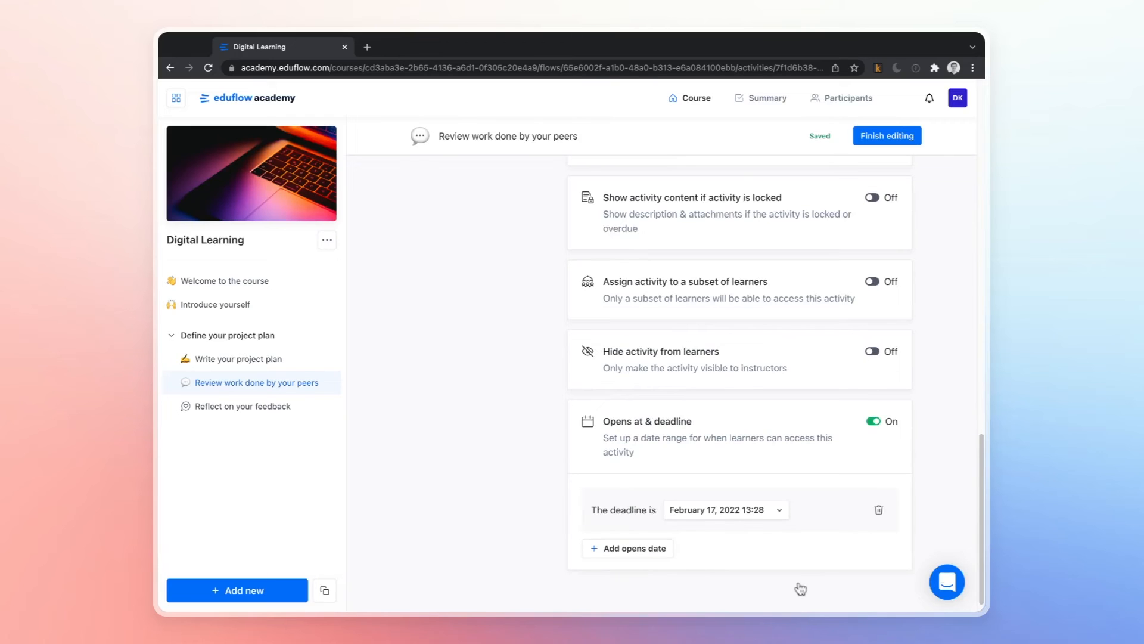
Set the peer review deadline to February 20, 2022 at 20:00.
{"action": "left_click", "coordinate": [726, 510]}
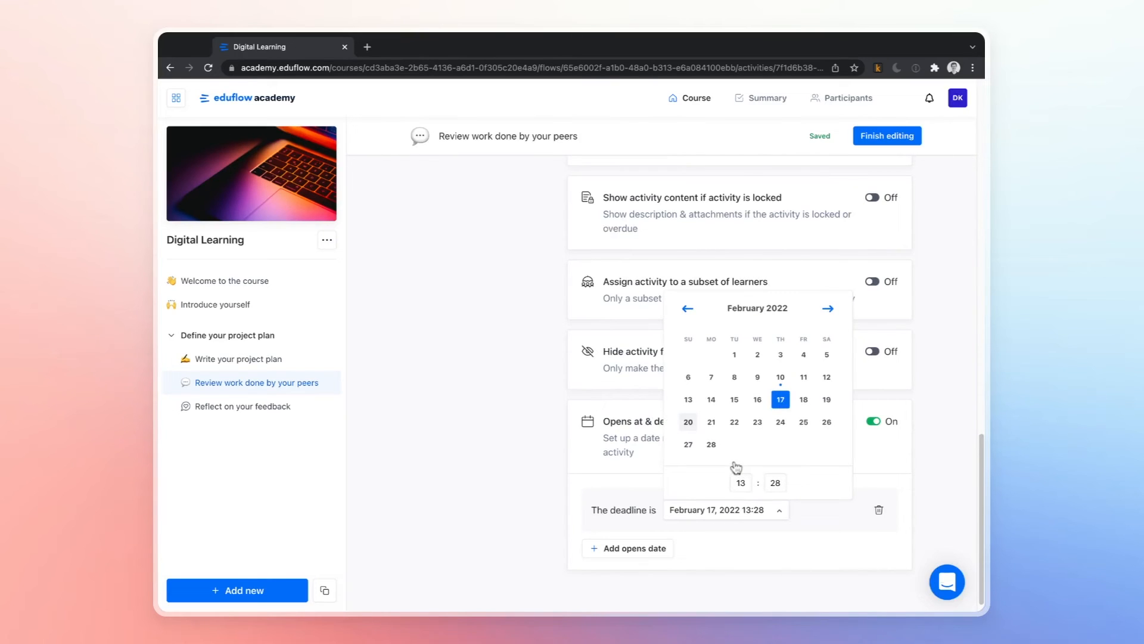
{"action": "left_click", "coordinate": [688, 422]}
{"action": "double_click", "coordinate": [741, 483]}
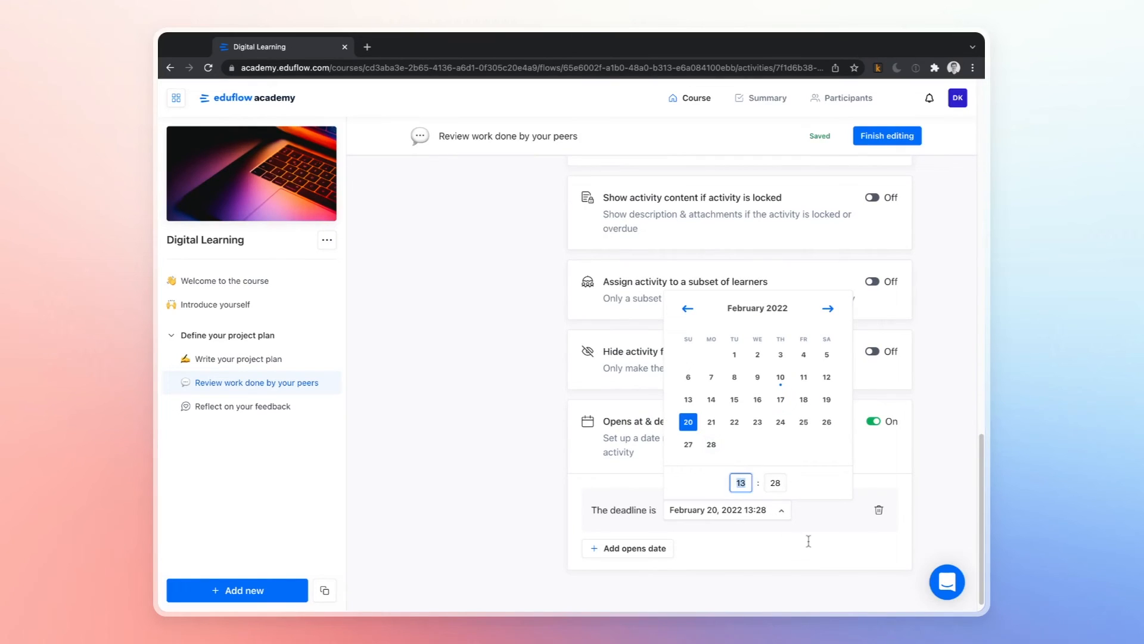
{"action": "type", "text": "20"}
{"action": "key", "text": "Tab"}
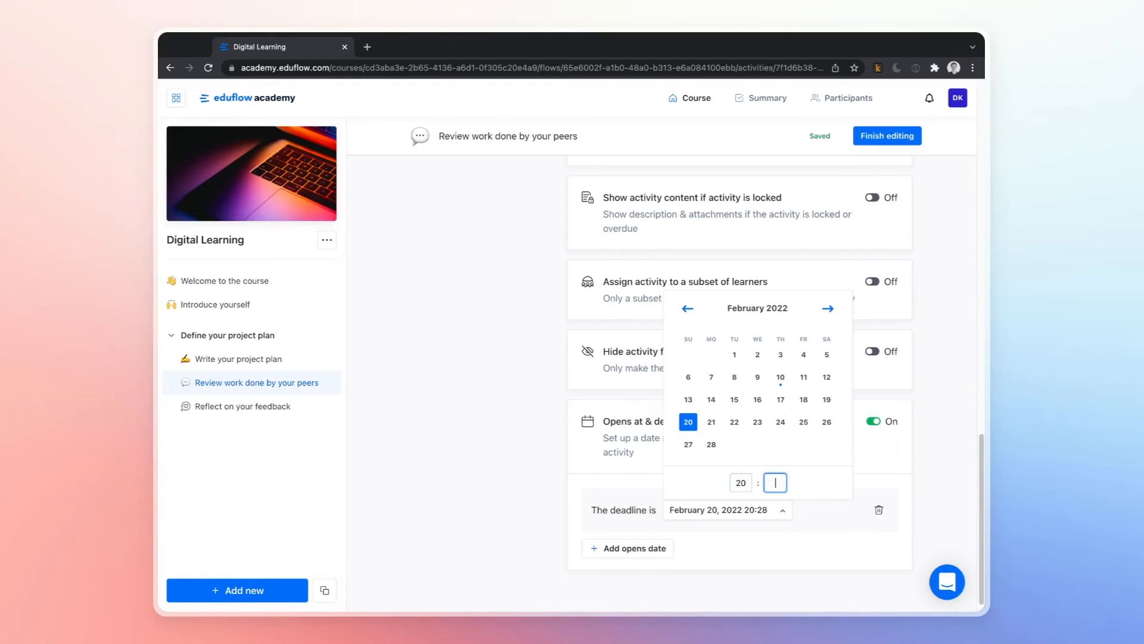
{"action": "key", "text": "shift+Tab"}
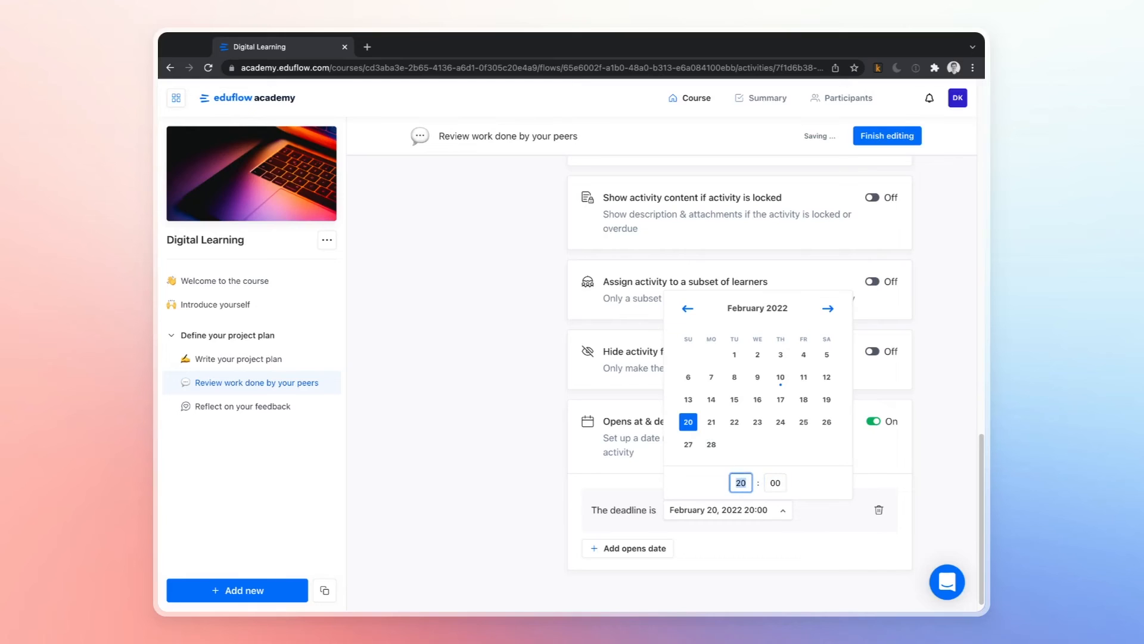
{"action": "left_click", "coordinate": [513, 530]}
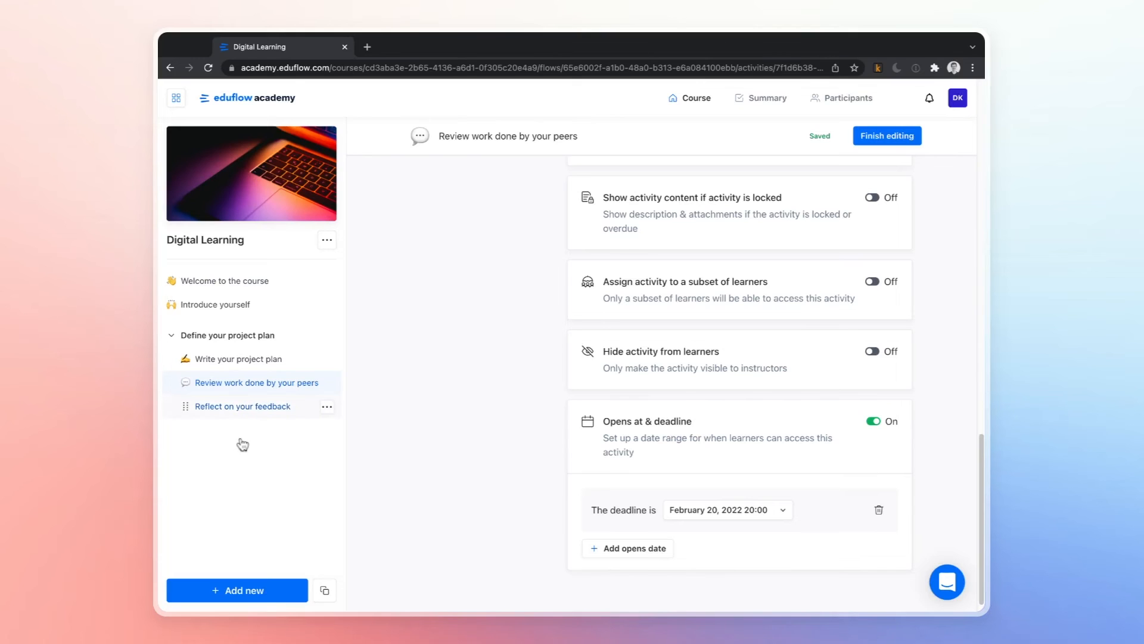
Give the "Reflect on your feedback" activity a brain emoji icon.
{"action": "left_click", "coordinate": [328, 406]}
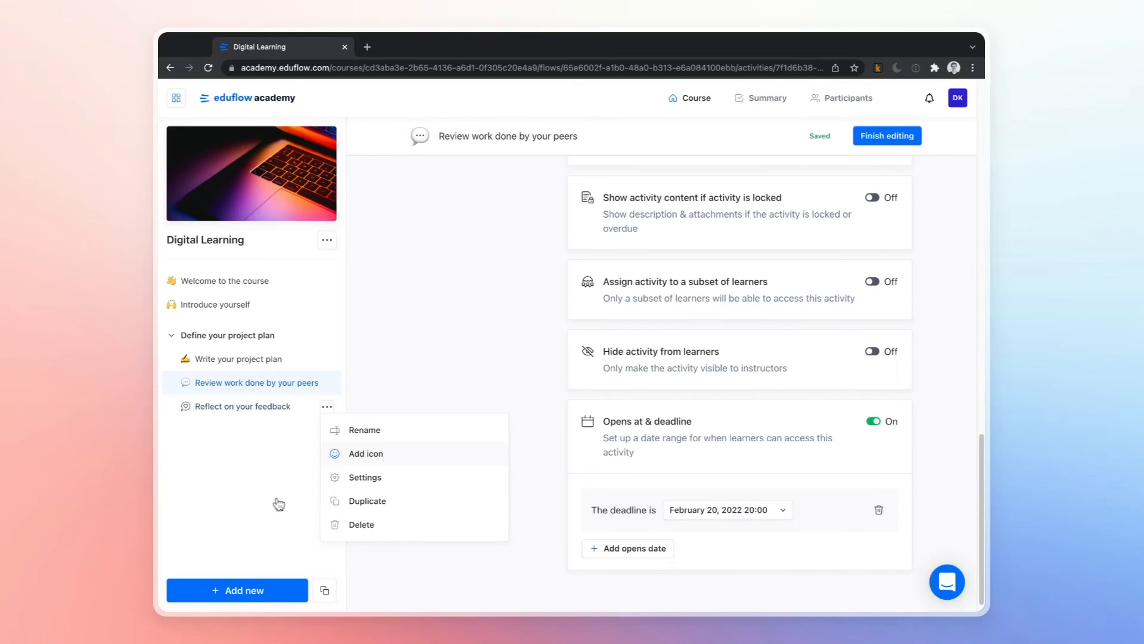
{"action": "left_click", "coordinate": [365, 453]}
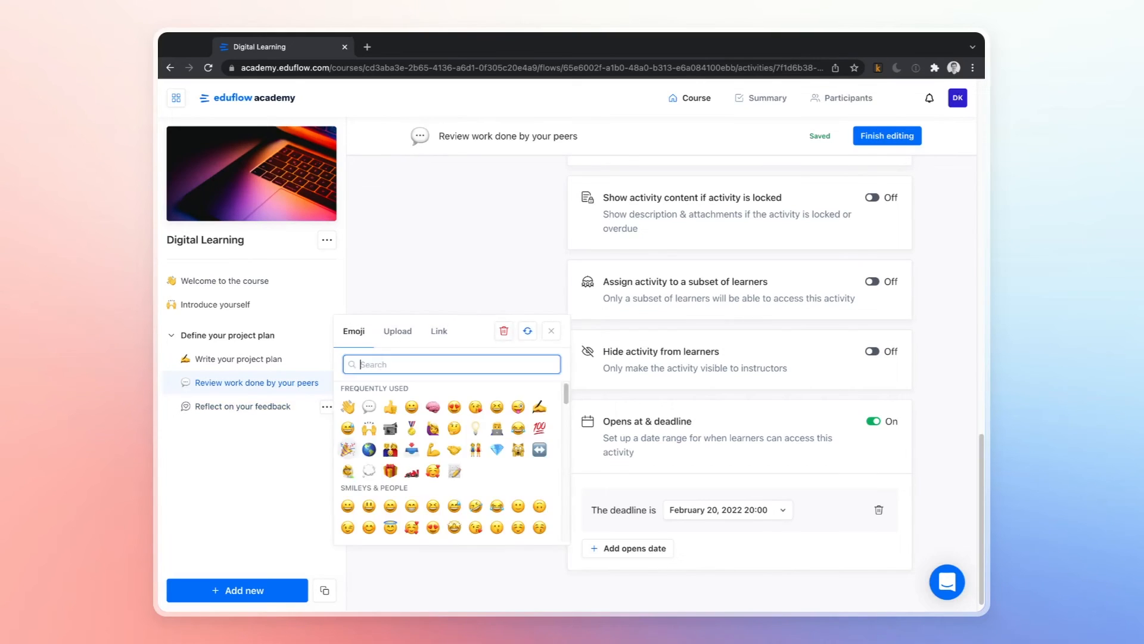
{"action": "left_click", "coordinate": [433, 407]}
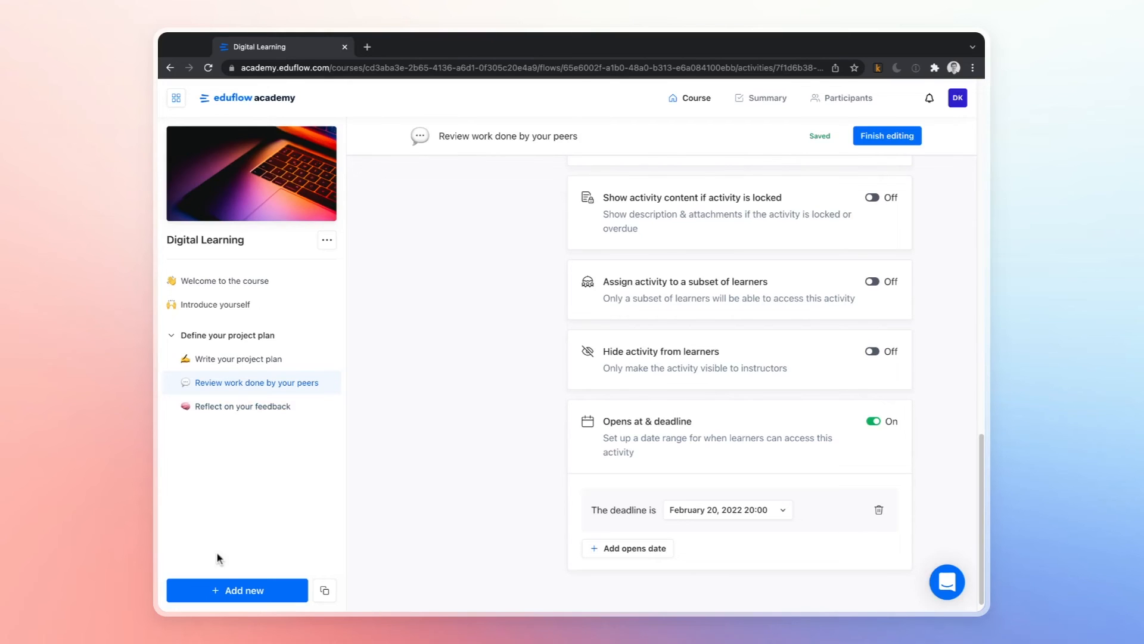
Add an empty flow at the end of the course and name it "Wrap-up".
{"action": "left_click", "coordinate": [201, 590]}
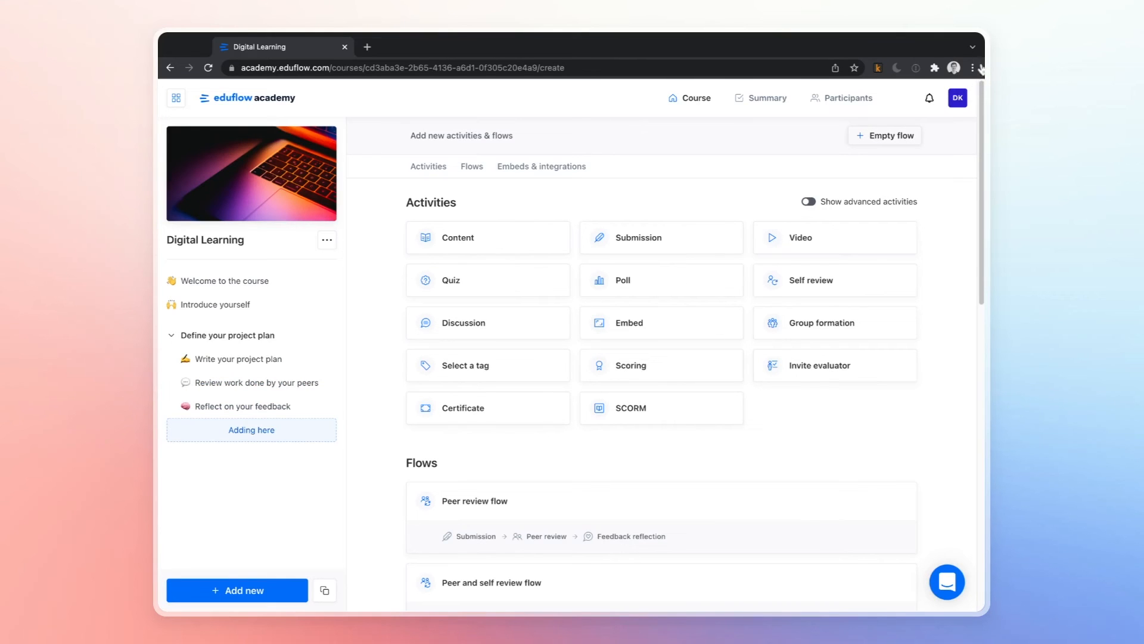
{"action": "left_click", "coordinate": [885, 136]}
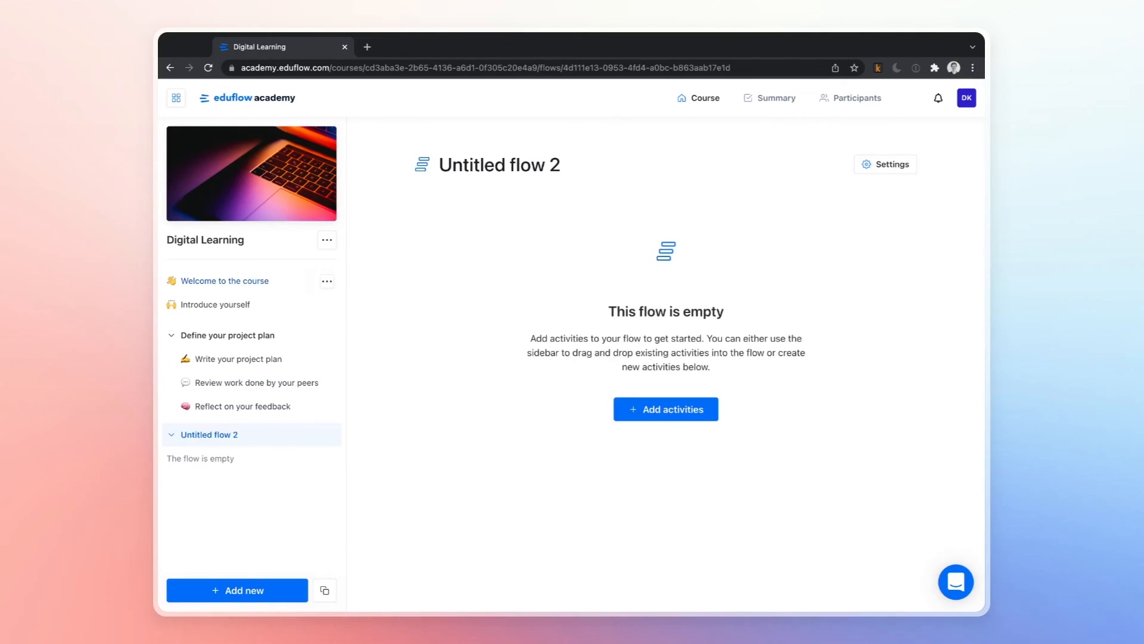
{"action": "left_click", "coordinate": [478, 161]}
{"action": "key", "text": "super+a"}
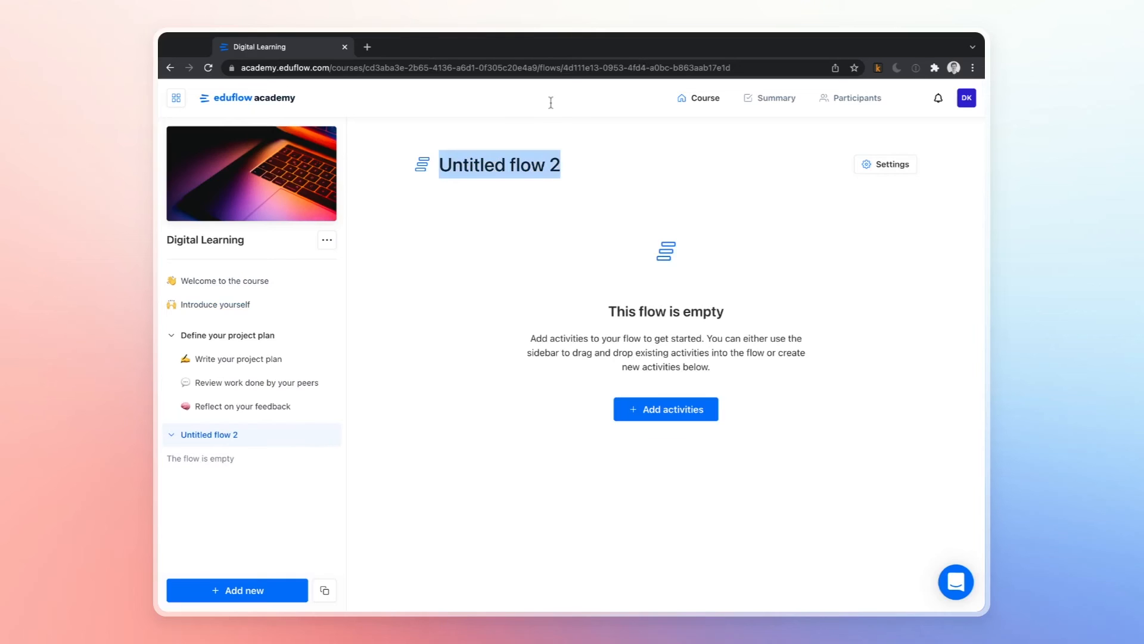
{"action": "type", "text": "Wrap-up"}
{"action": "key", "text": "Return"}
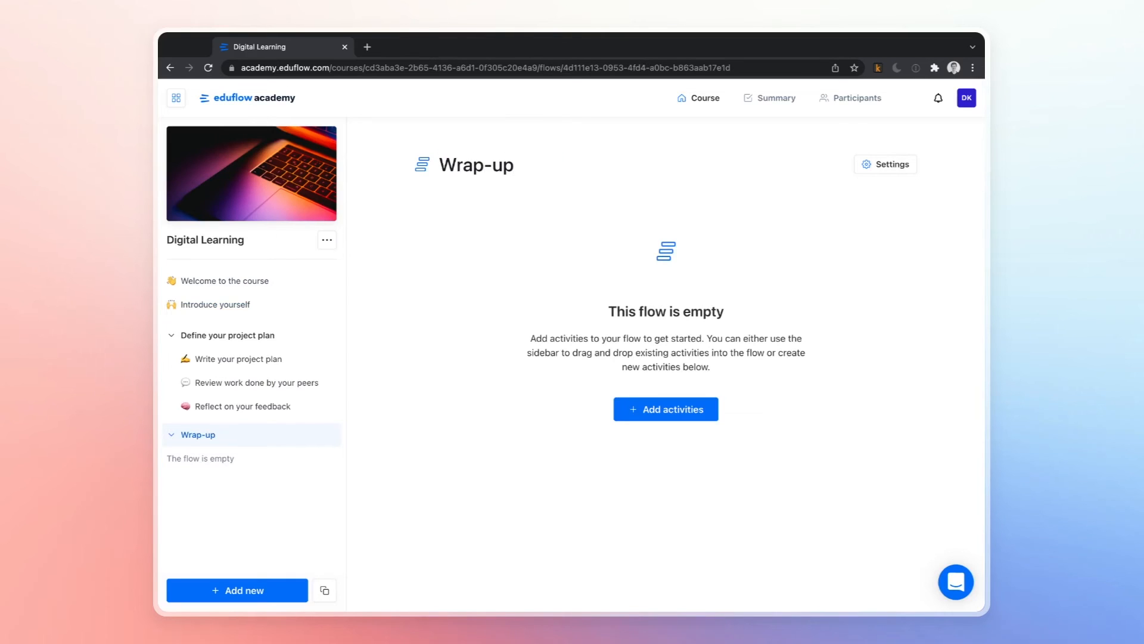
Add a Typeform activity to the empty Wrap-up flow and title it "Course survey".
{"action": "left_click", "coordinate": [711, 432]}
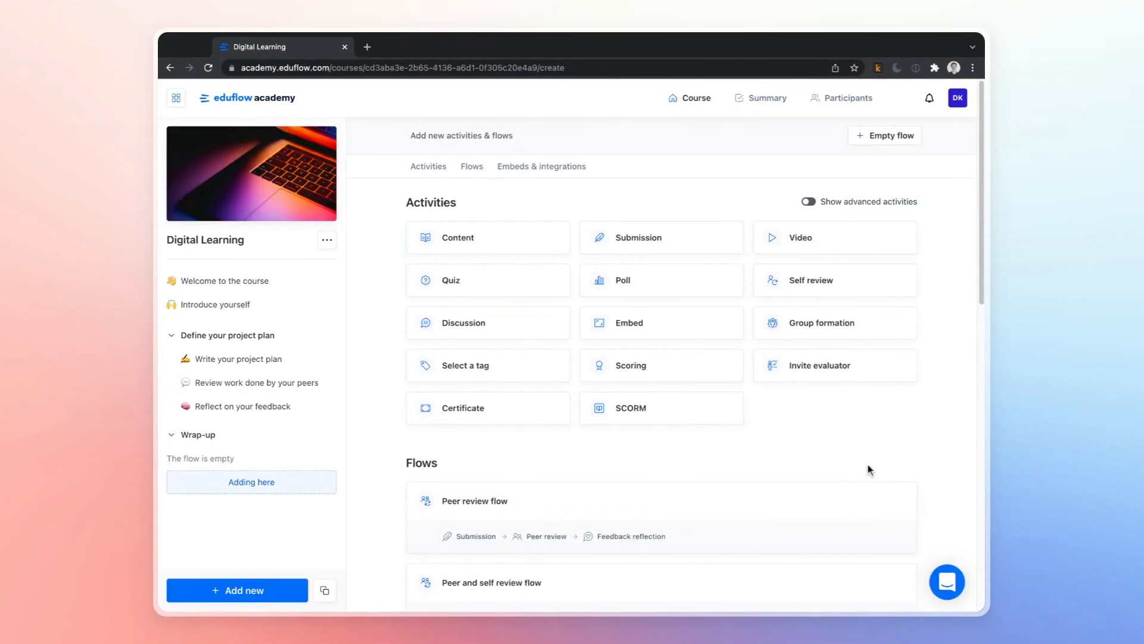
{"action": "scroll", "coordinate": [869, 470], "scroll_direction": "down", "scroll_amount": 7}
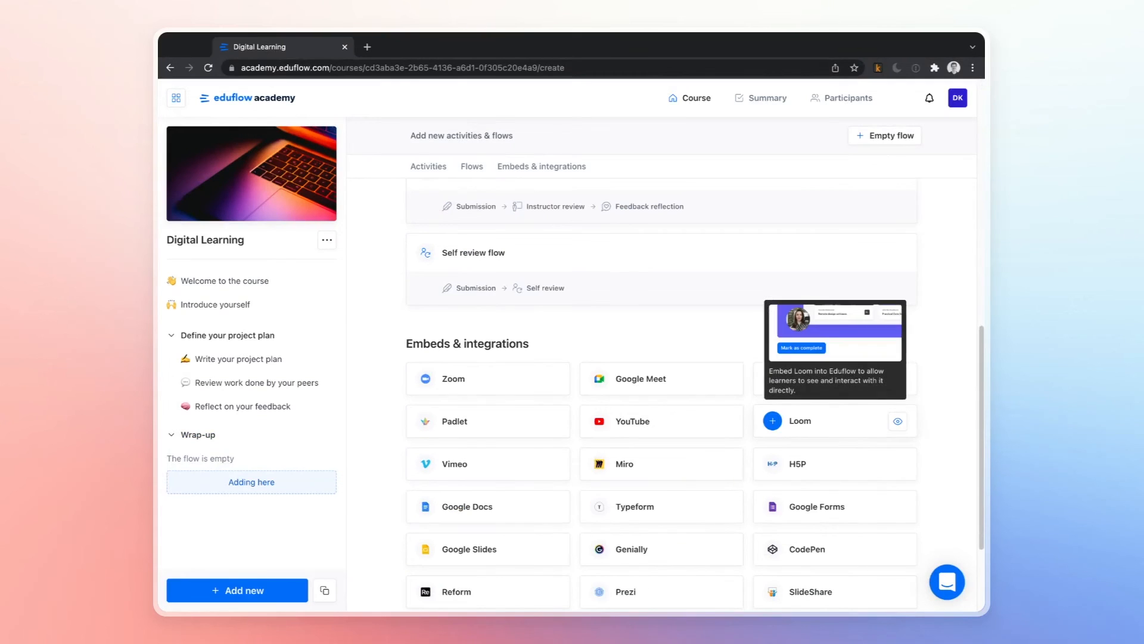
{"action": "scroll", "coordinate": [680, 433], "scroll_direction": "down", "scroll_amount": 2}
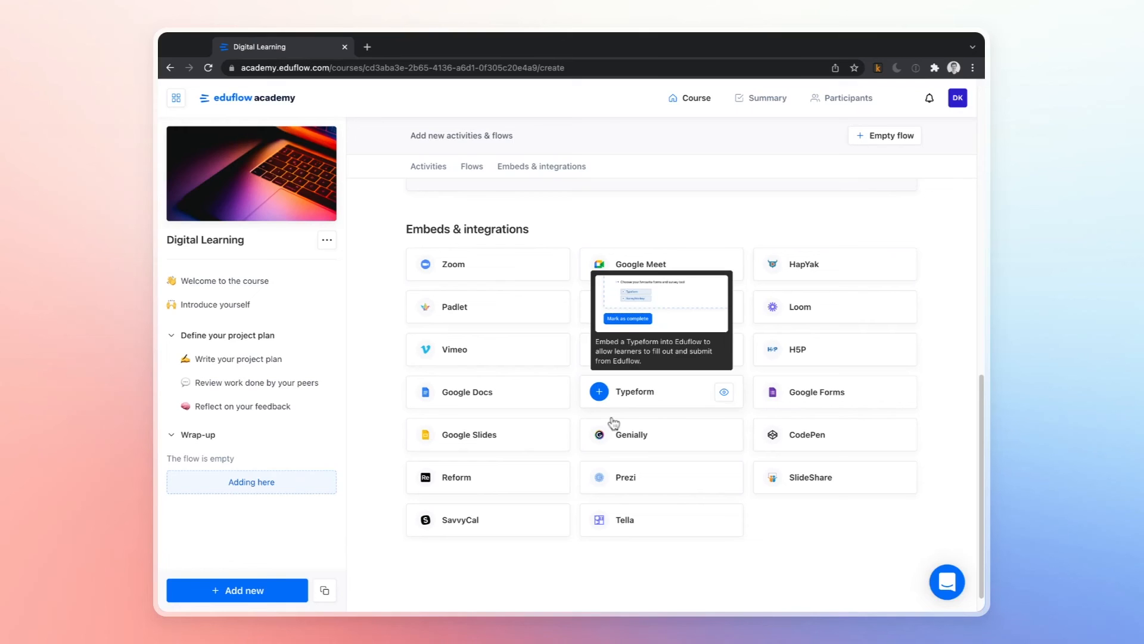
{"action": "left_click", "coordinate": [599, 392]}
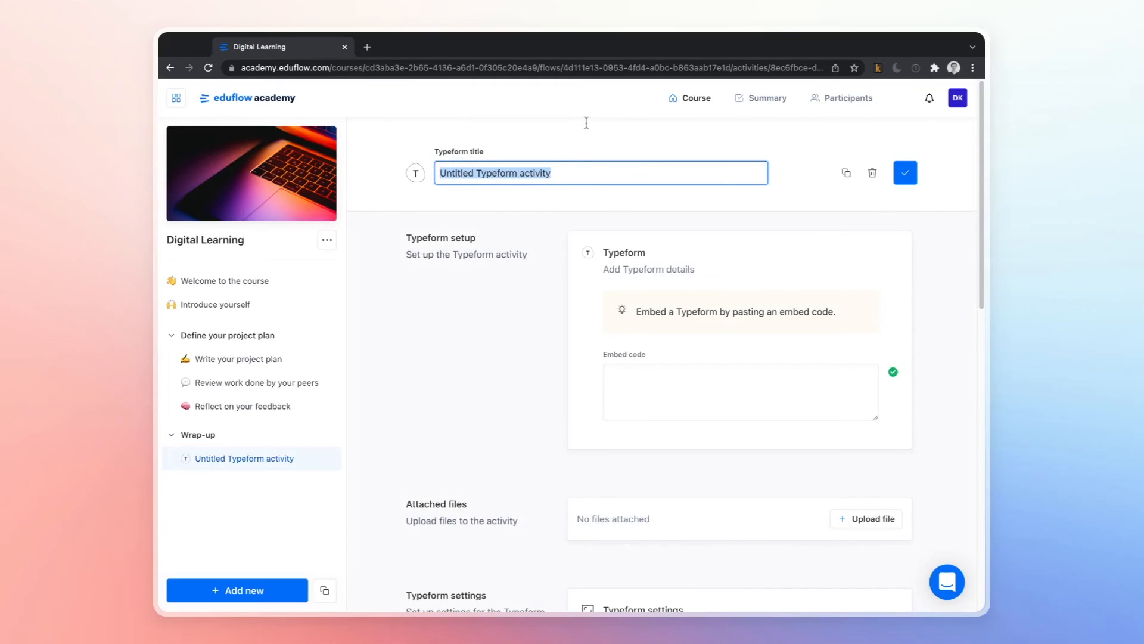
{"action": "type", "text": "Course survey"}
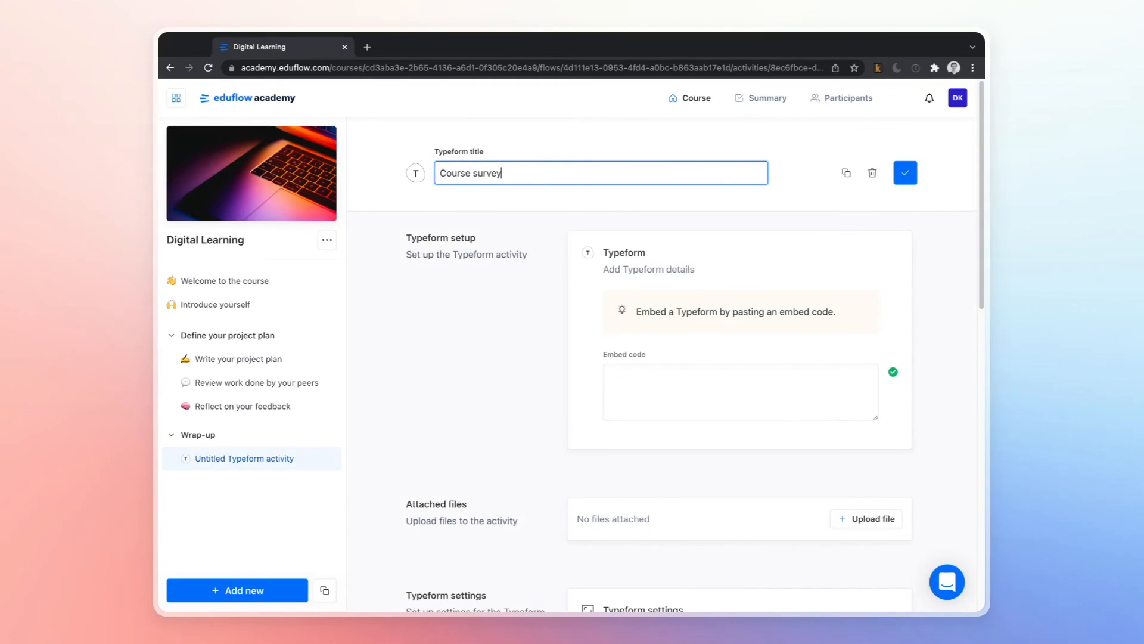
Copy the survey's Typeform embed code (widget "zWq9brDV") from outside the browser and paste it into the Course survey's embed code.
{"action": "key", "text": "super+Tab"}
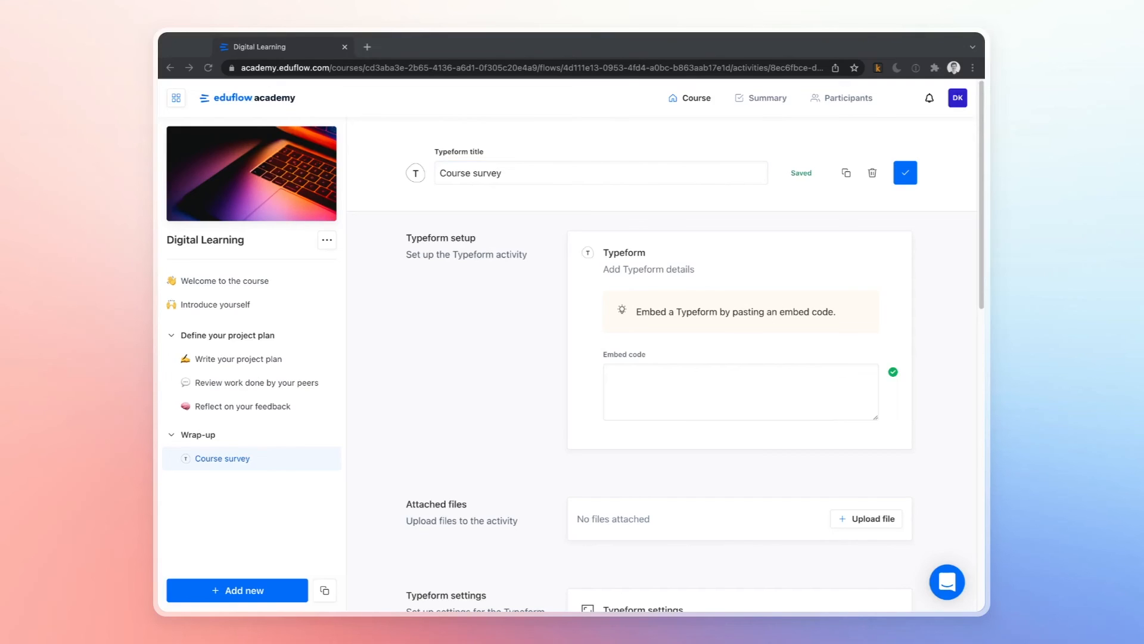
{"action": "key", "text": "super+Tab"}
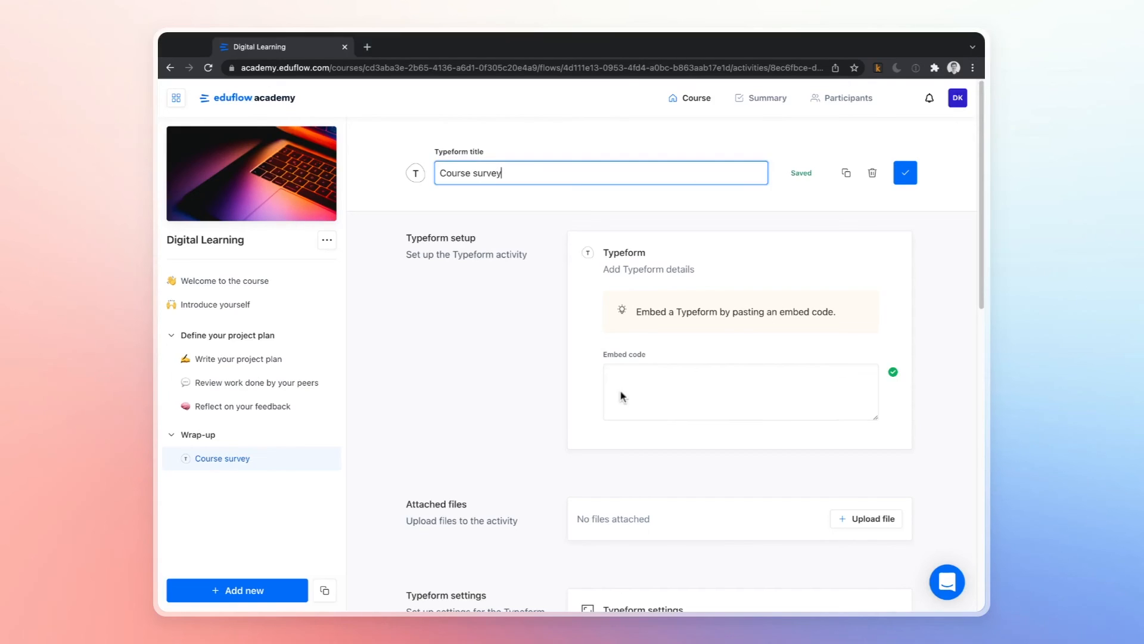
{"action": "left_click", "coordinate": [662, 395]}
{"action": "type", "text": "<div data-tf-widget=\"zWq9brDV\" data-tf-opacity=\"0\" data-tf-hide-headers data-tf-iframe-props=\"style=\"width:100%;height:100%;\"></div><script src=\"//embed.typeform.com/next/embed.js\"></script>"}
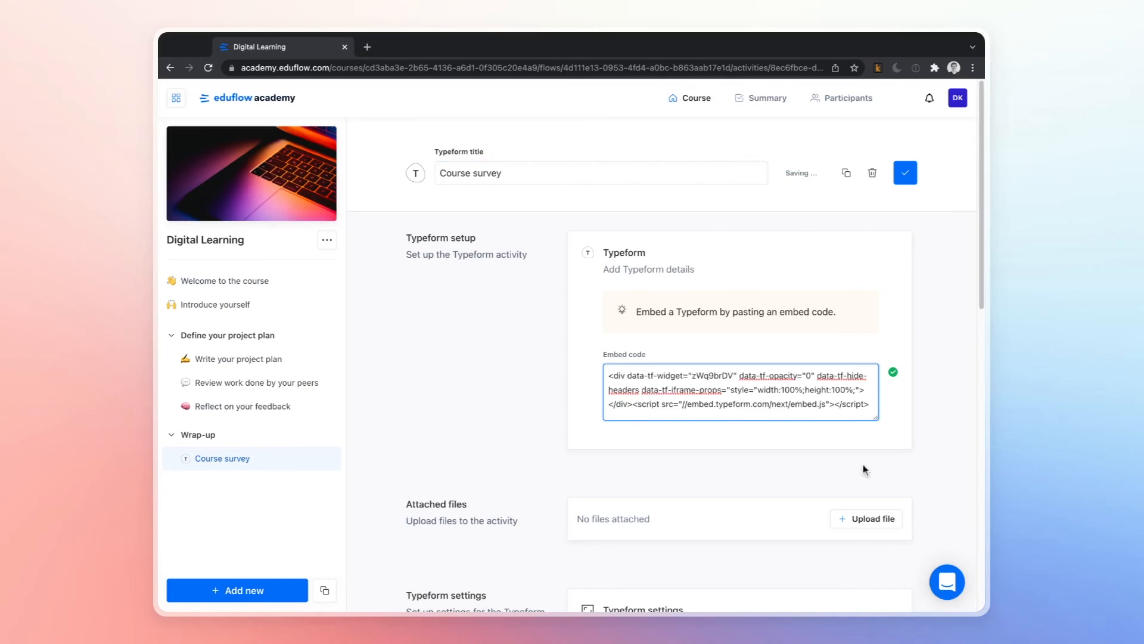
Set the Course survey's Typeform embed to the Wide view.
{"action": "scroll", "coordinate": [536, 396], "scroll_direction": "down", "scroll_amount": 3}
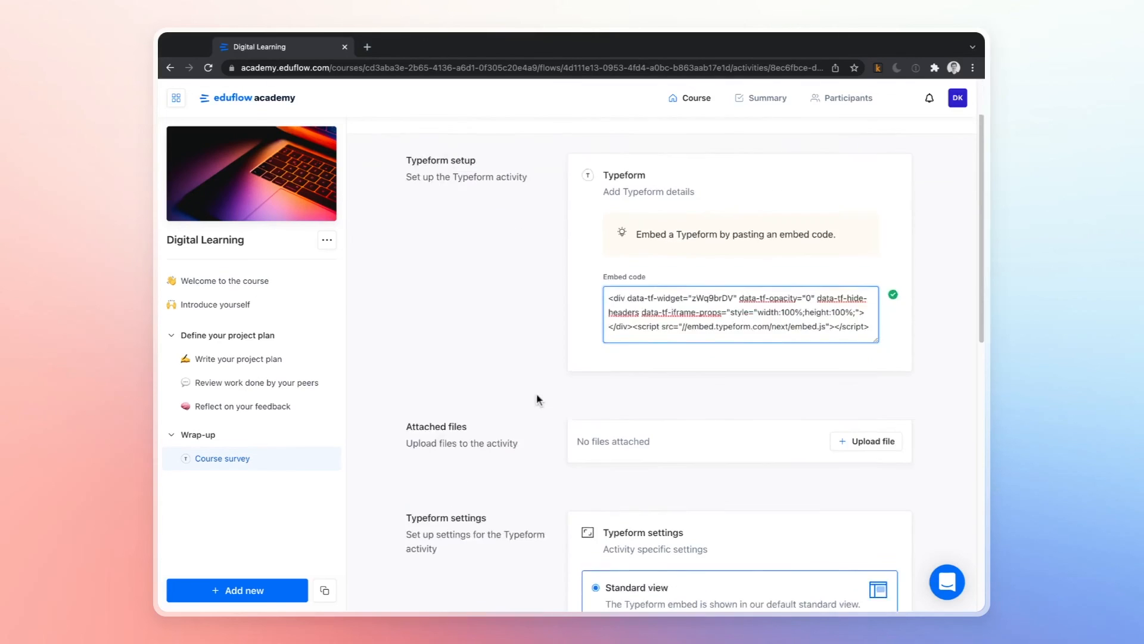
{"action": "scroll", "coordinate": [536, 398], "scroll_direction": "down", "scroll_amount": 1}
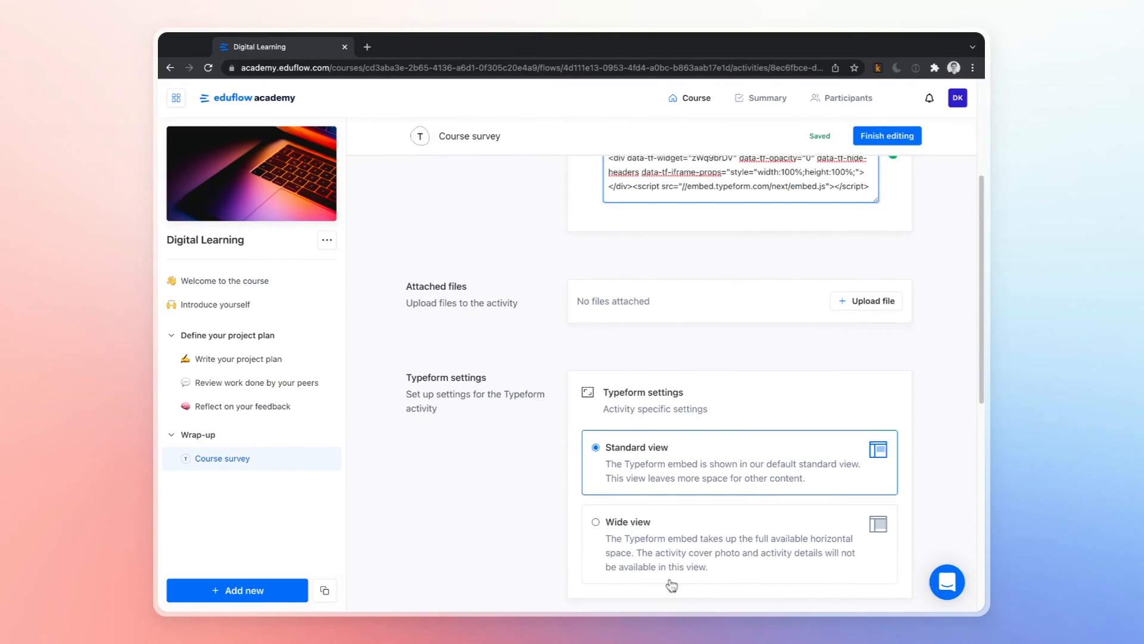
{"action": "scroll", "coordinate": [669, 580], "scroll_direction": "down", "scroll_amount": 2}
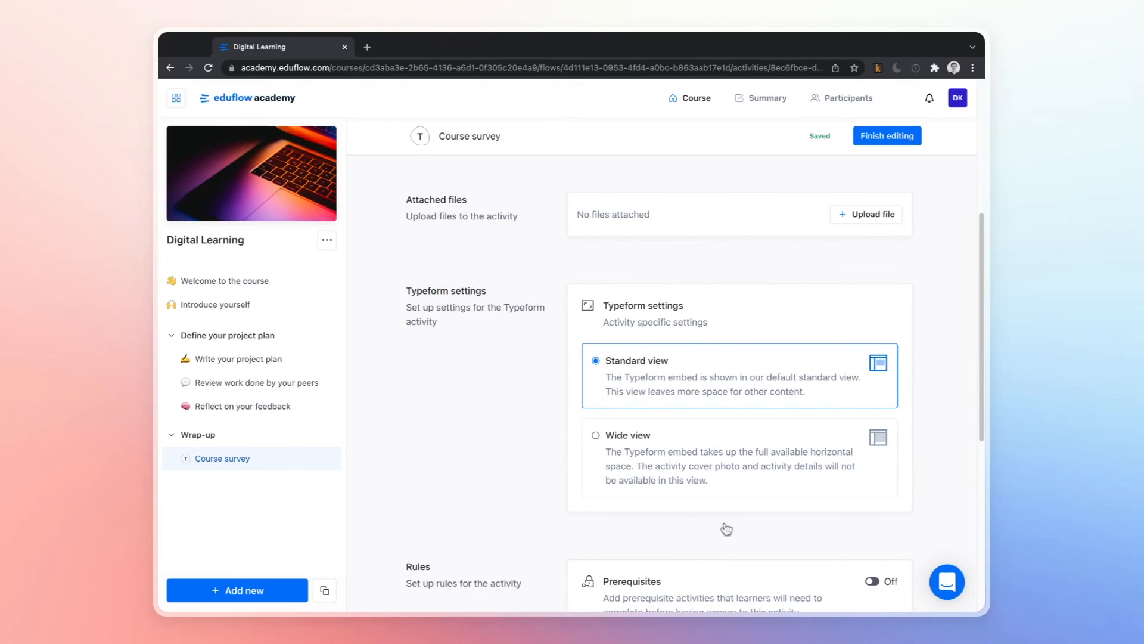
{"action": "left_click", "coordinate": [691, 486]}
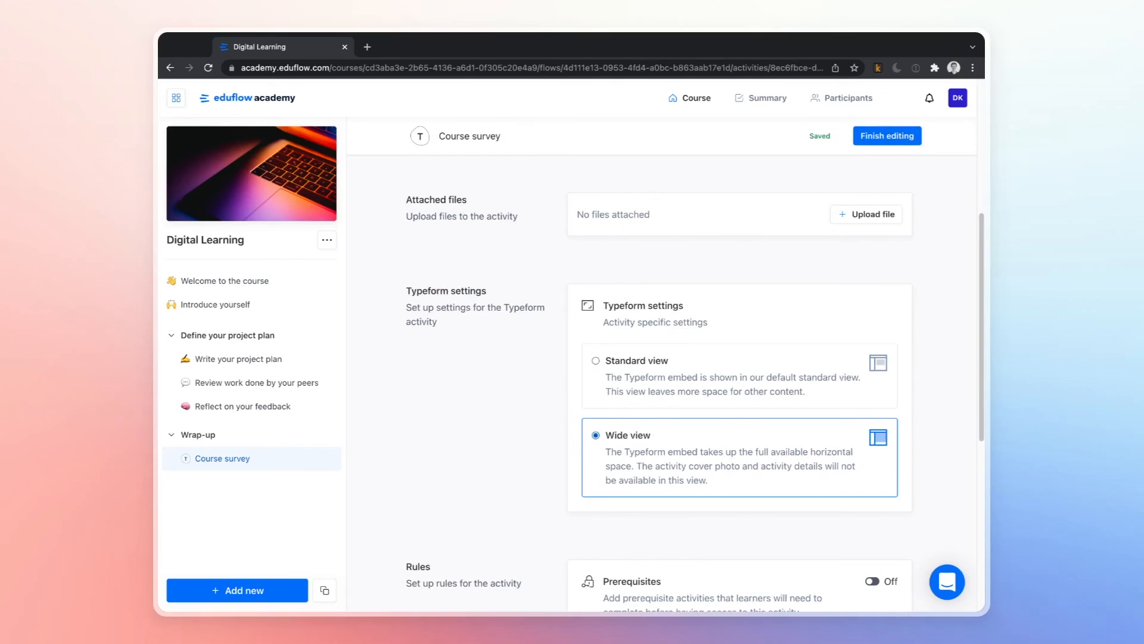
Enable prerequisites for the Course survey and add "Reflect on your feedback" as the required activity.
{"action": "scroll", "coordinate": [920, 354], "scroll_direction": "down", "scroll_amount": 4}
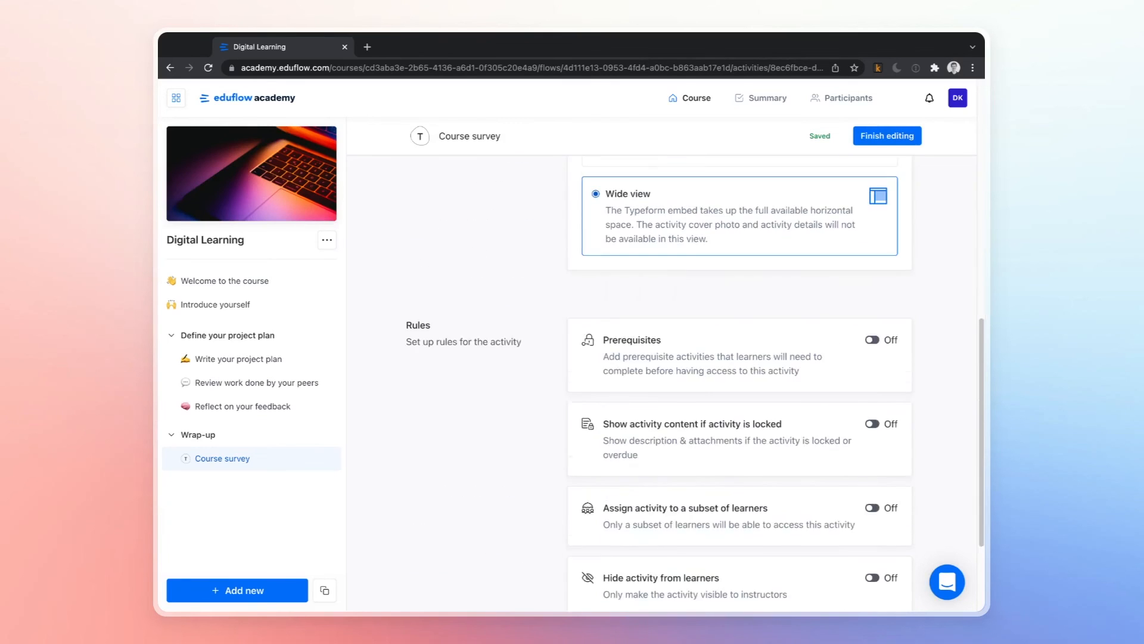
{"action": "left_click", "coordinate": [872, 320]}
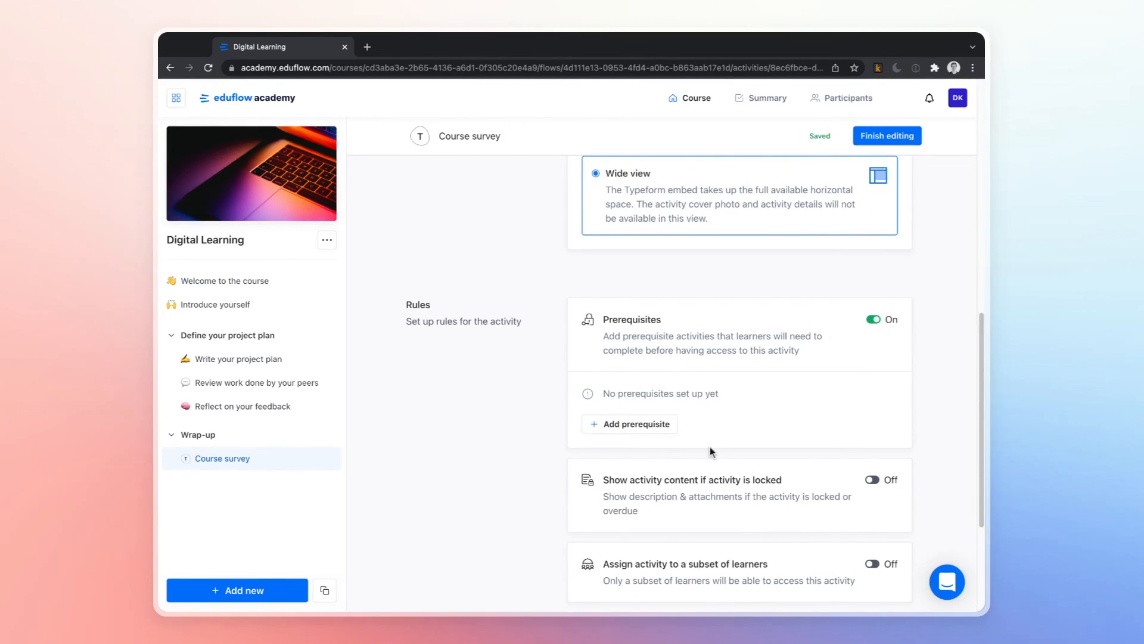
{"action": "left_click", "coordinate": [646, 425]}
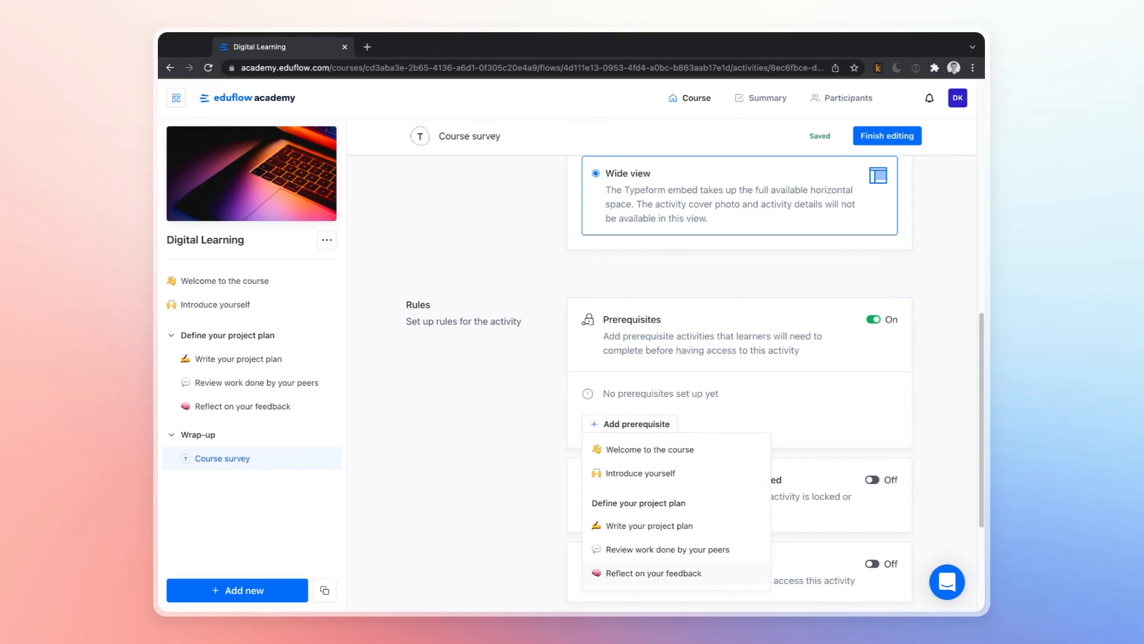
{"action": "left_click", "coordinate": [654, 572]}
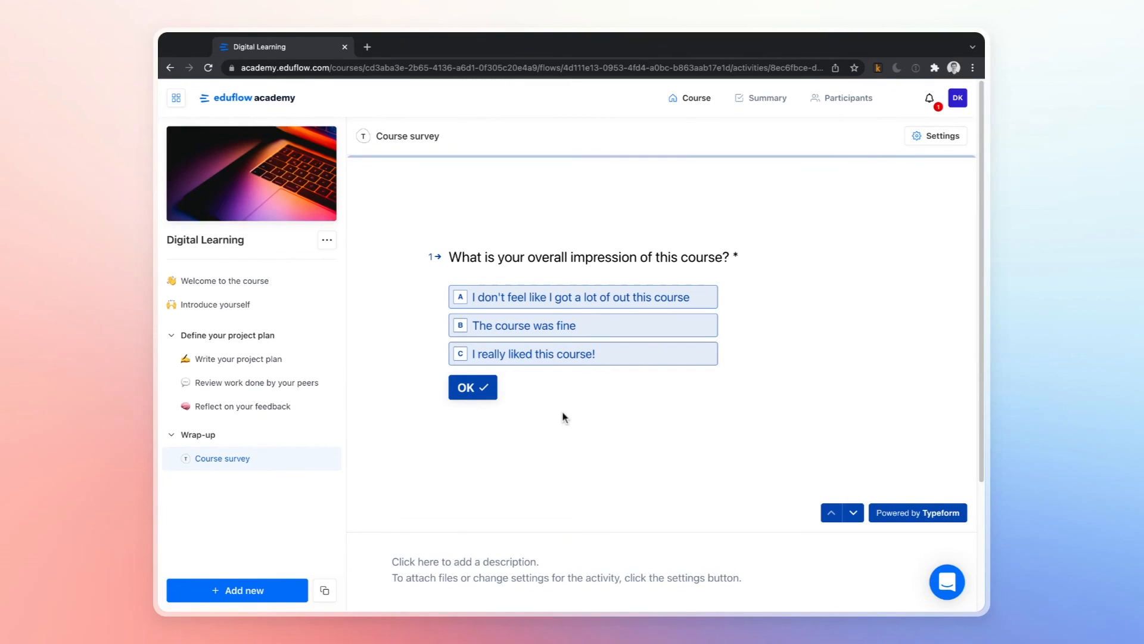
Add a certificate activity after the Course survey, titled "Get your certificate", with a party popper emoji icon.
{"action": "left_click", "coordinate": [237, 590]}
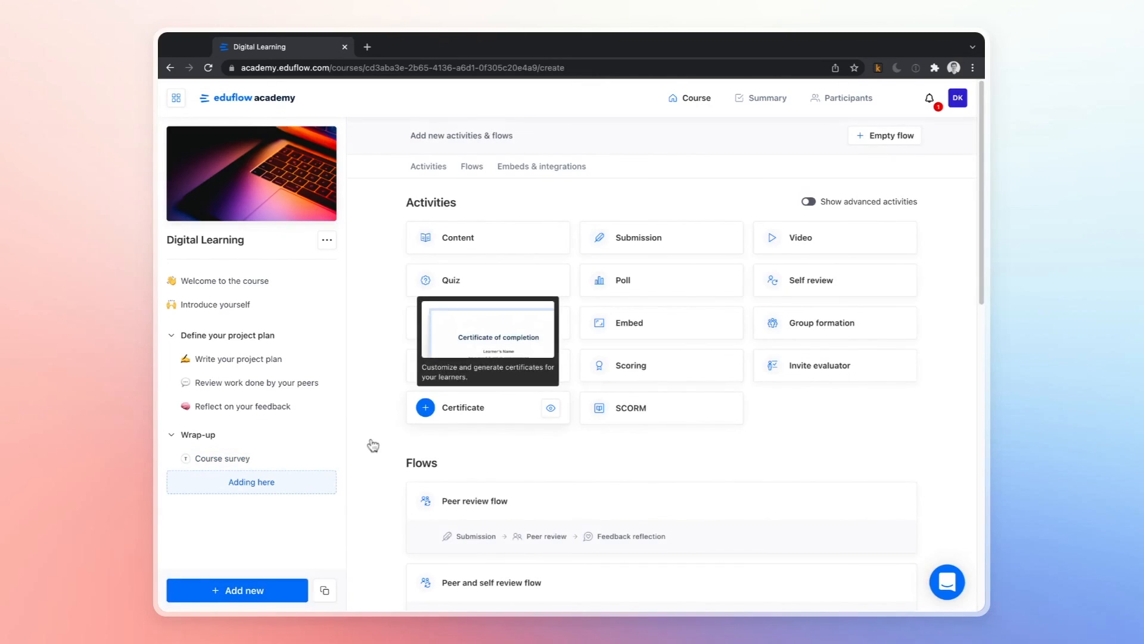
{"action": "left_click", "coordinate": [426, 408]}
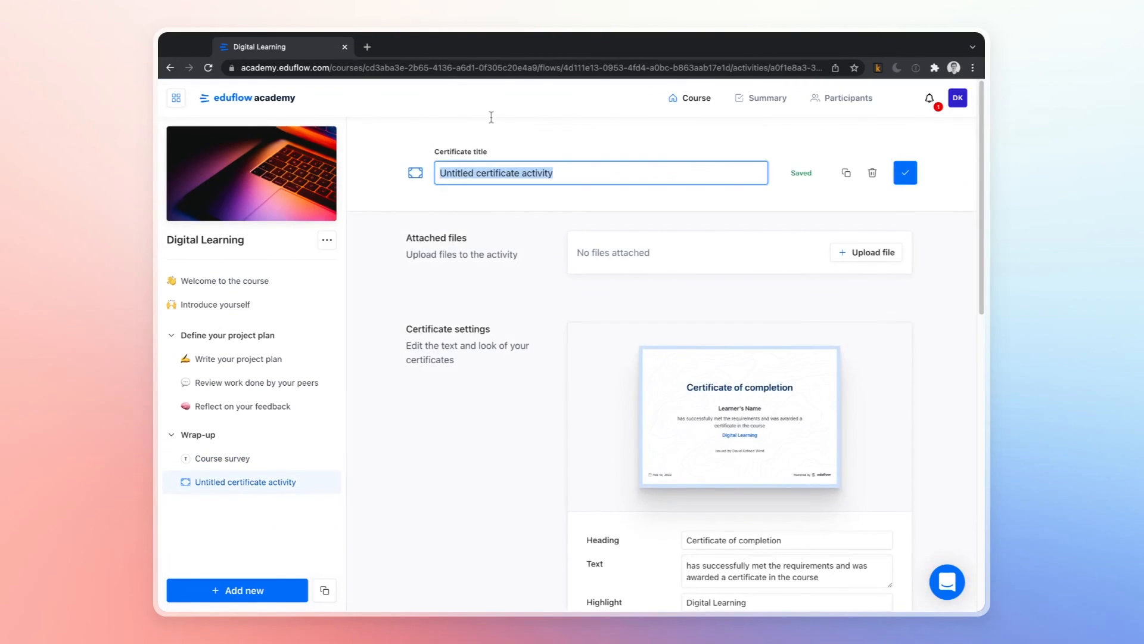
{"action": "type", "text": "Get your "}
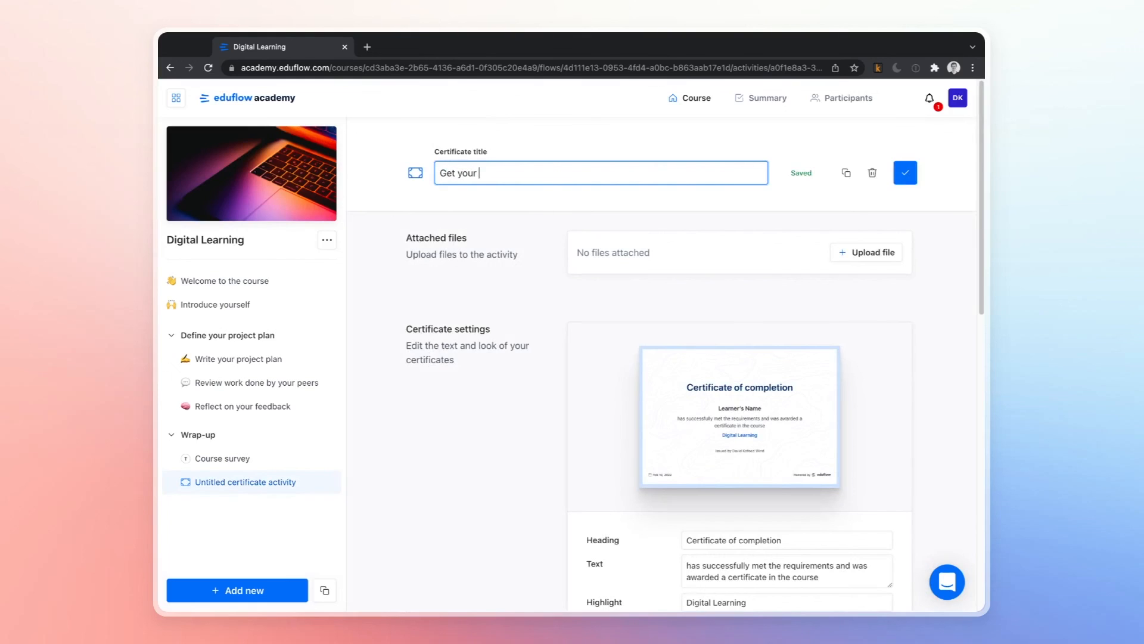
{"action": "type", "text": "certificate"}
{"action": "left_click", "coordinate": [415, 173]}
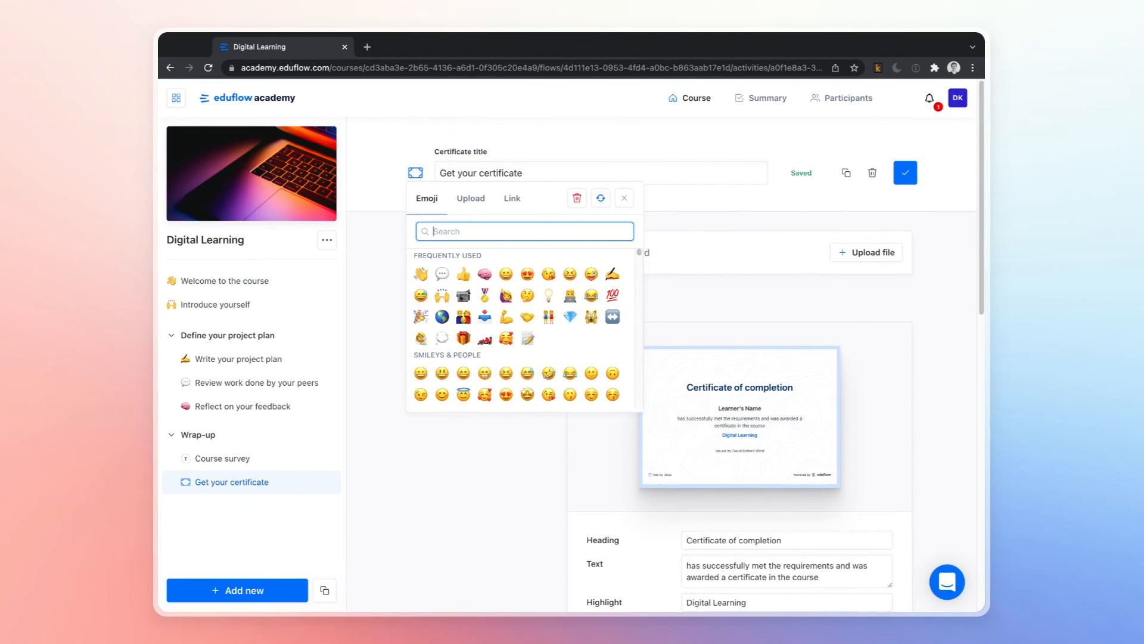
{"action": "left_click", "coordinate": [421, 317]}
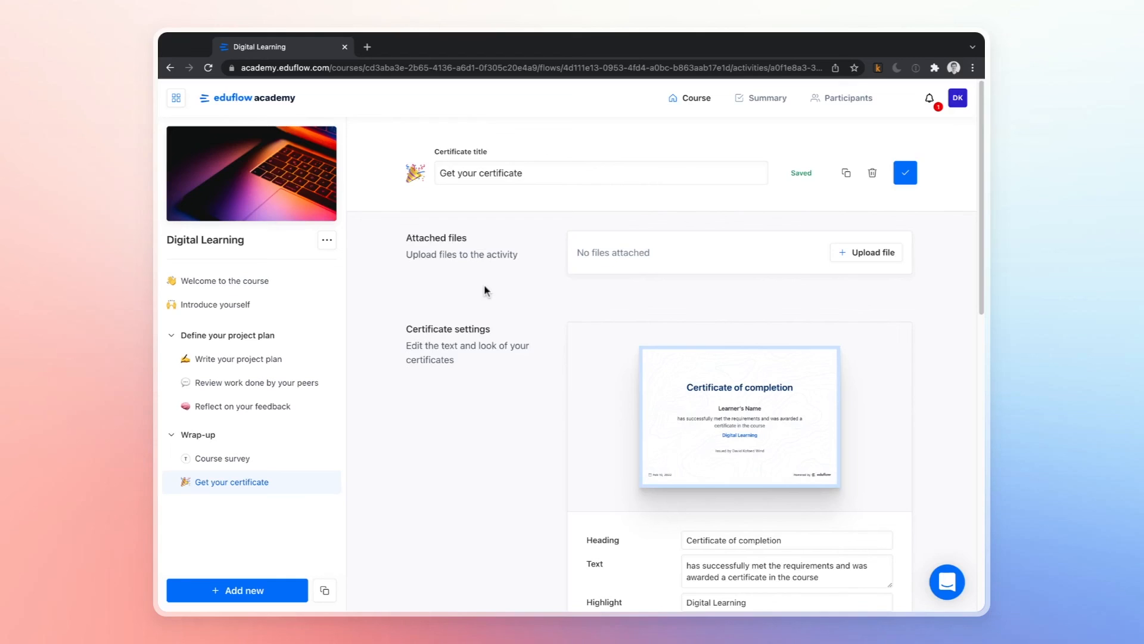
Enable prerequisites for the certificate activity, require the Course survey, and finish editing.
{"action": "scroll", "coordinate": [484, 290], "scroll_direction": "down", "scroll_amount": 5}
{"action": "scroll", "coordinate": [484, 283], "scroll_direction": "down", "scroll_amount": 7}
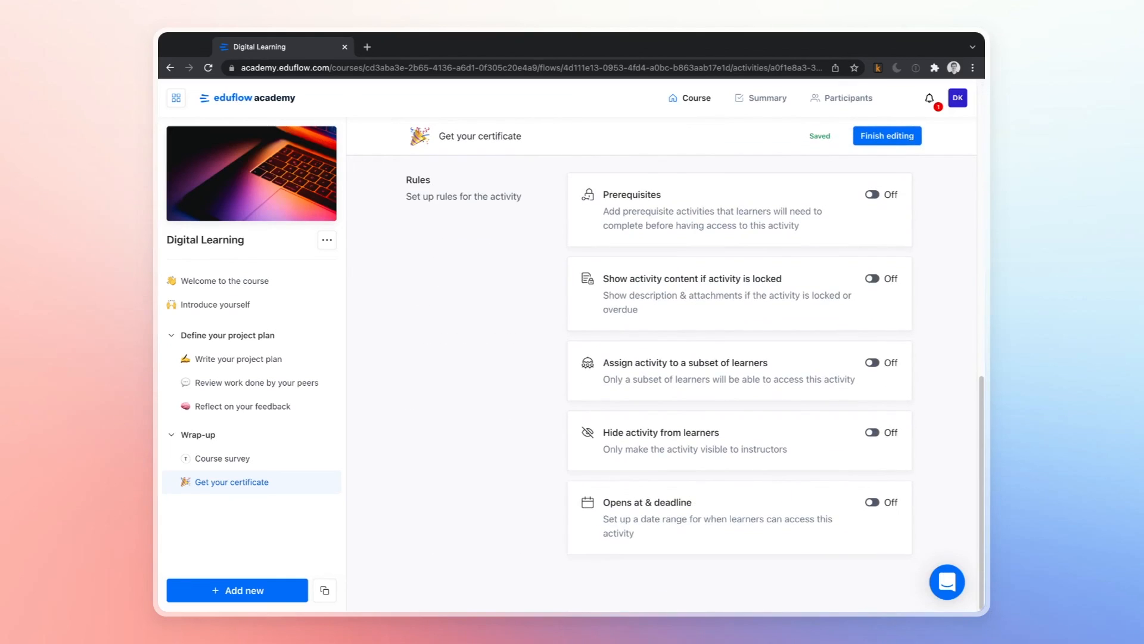
{"action": "left_click", "coordinate": [872, 195]}
{"action": "left_click", "coordinate": [637, 299]}
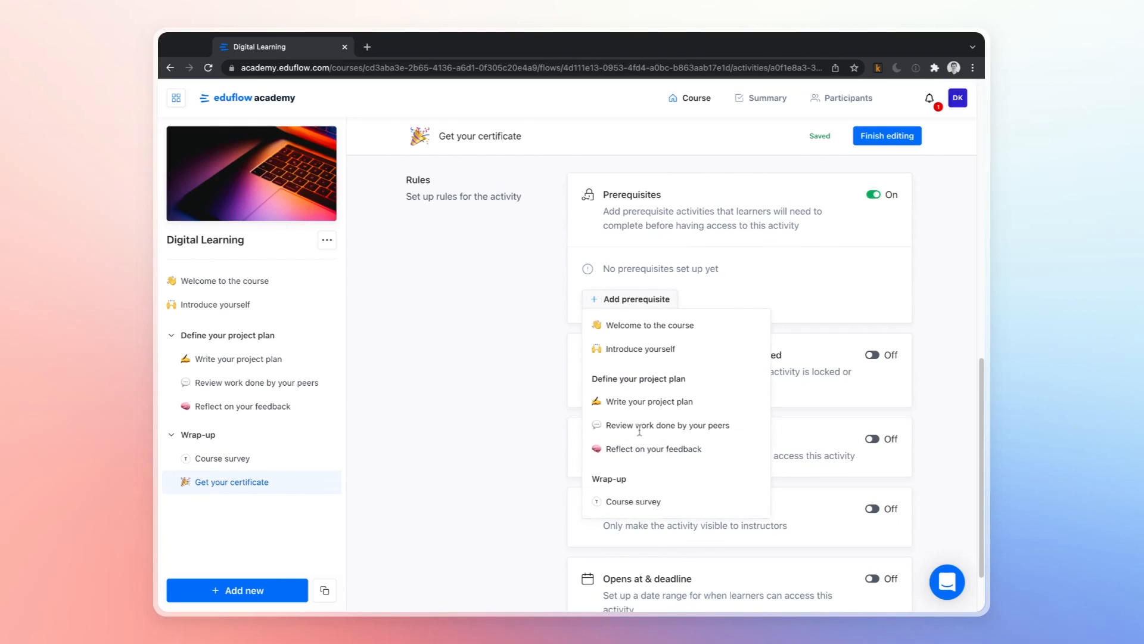
{"action": "left_click", "coordinate": [634, 501]}
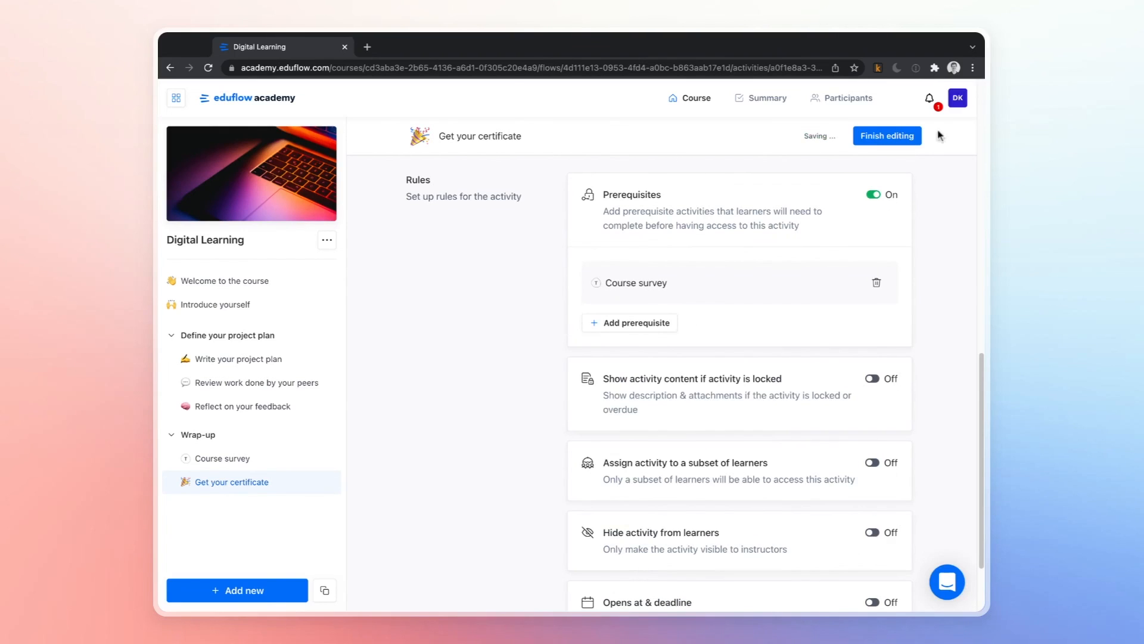
{"action": "left_click", "coordinate": [888, 136]}
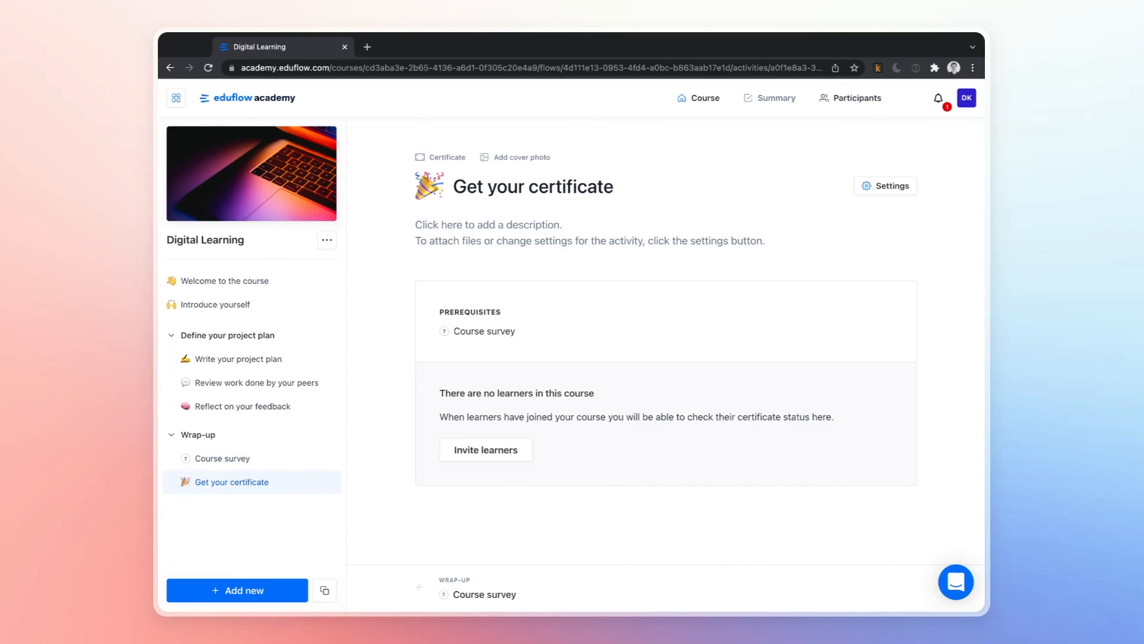
Go to the course participants and review the sharing options for the course link.
{"action": "left_click", "coordinate": [853, 98]}
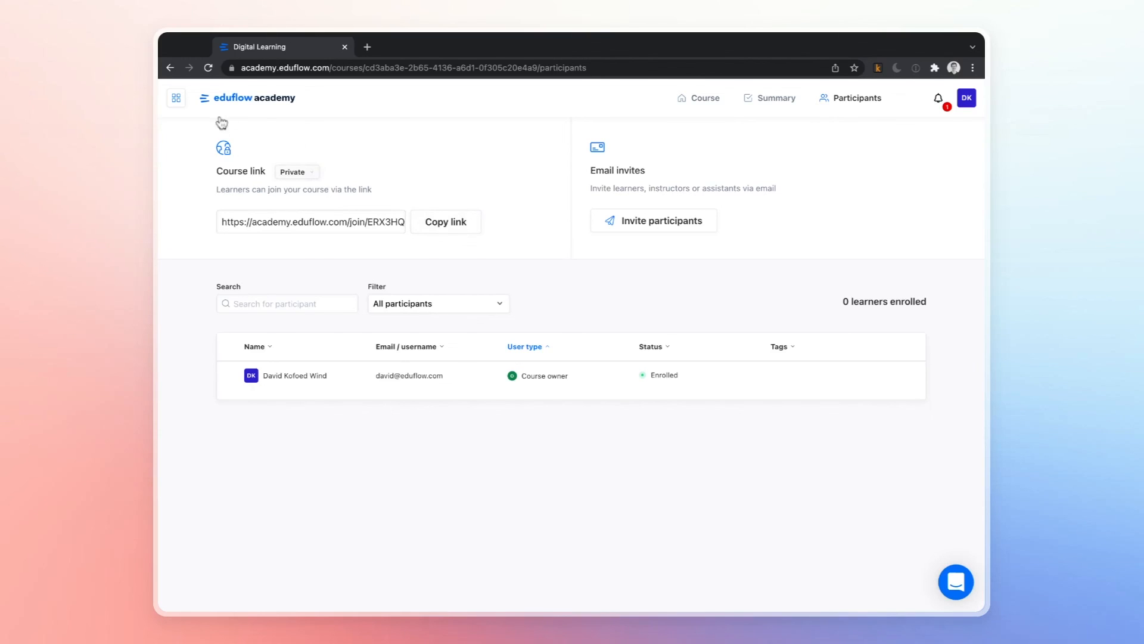
{"action": "left_click", "coordinate": [297, 171]}
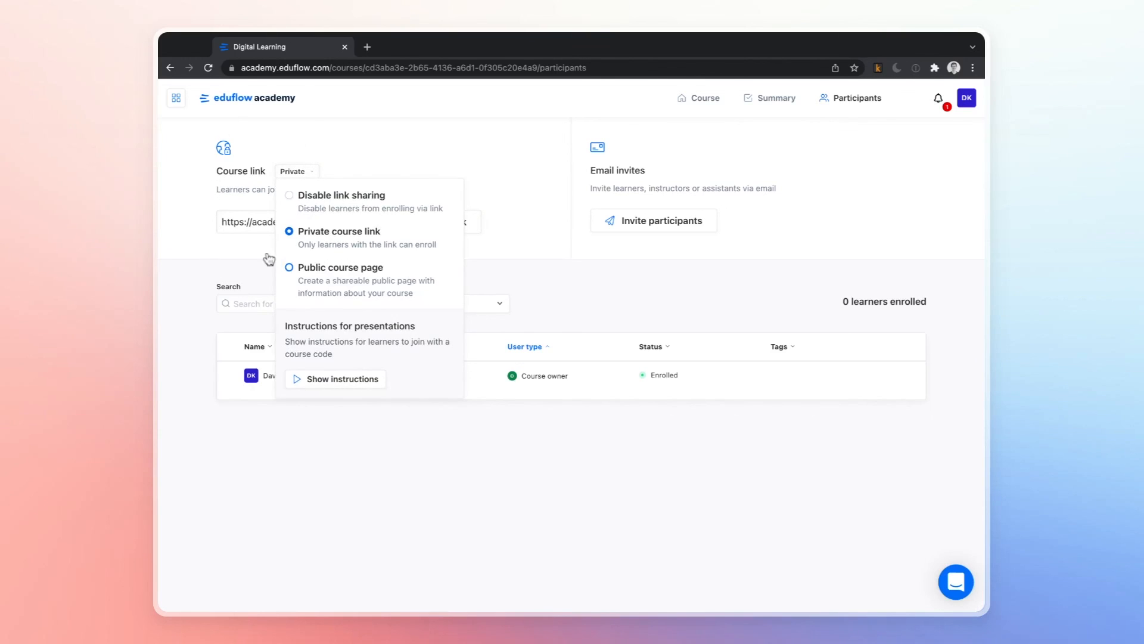
{"action": "left_click", "coordinate": [530, 179]}
Open the email invitation form for learners and view its CSV file import option.
{"action": "left_click", "coordinate": [652, 219]}
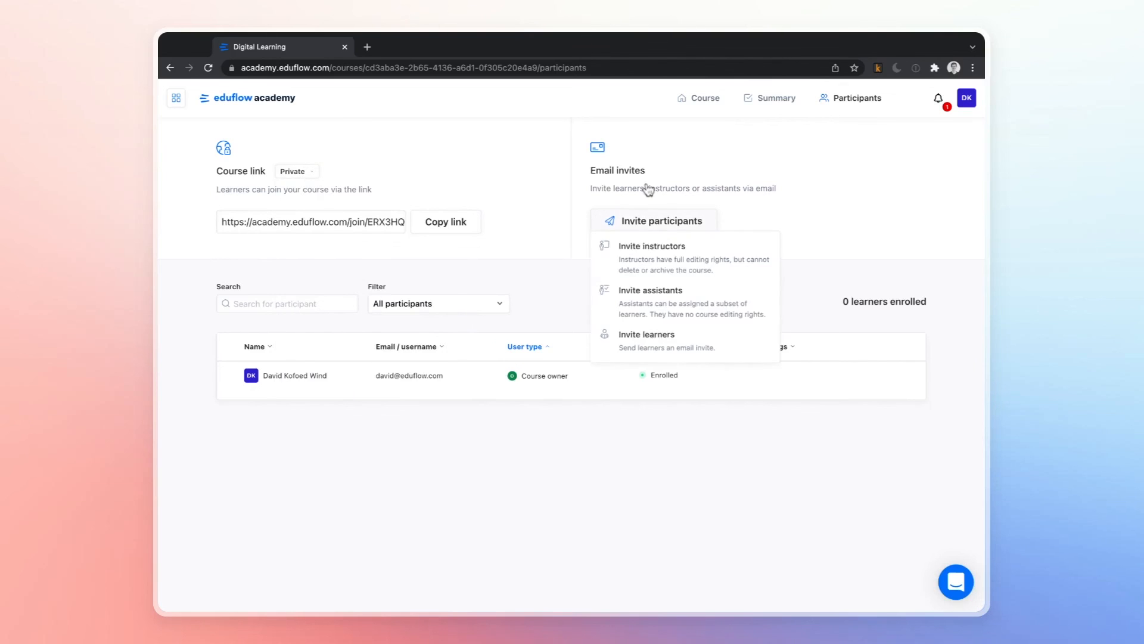
{"action": "left_click", "coordinate": [683, 347]}
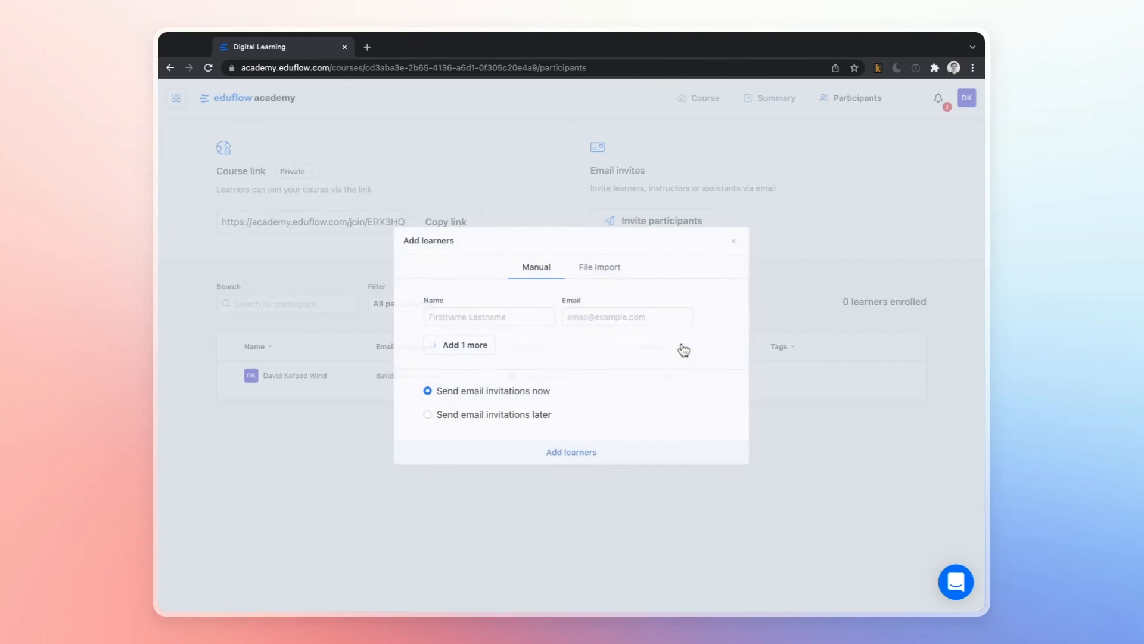
{"action": "left_click", "coordinate": [614, 262]}
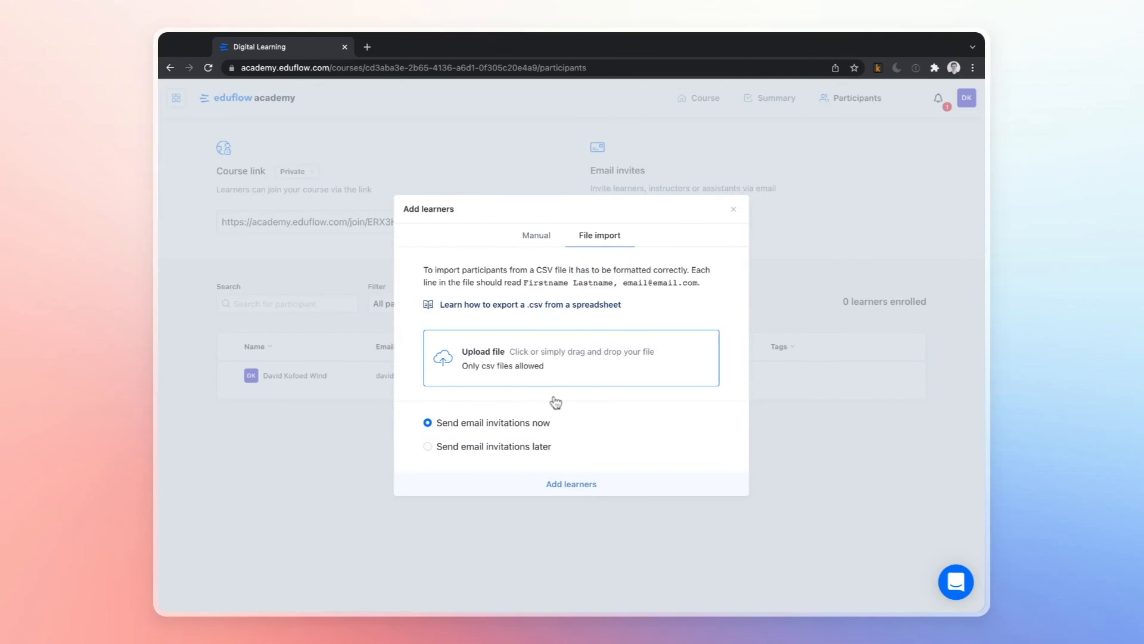